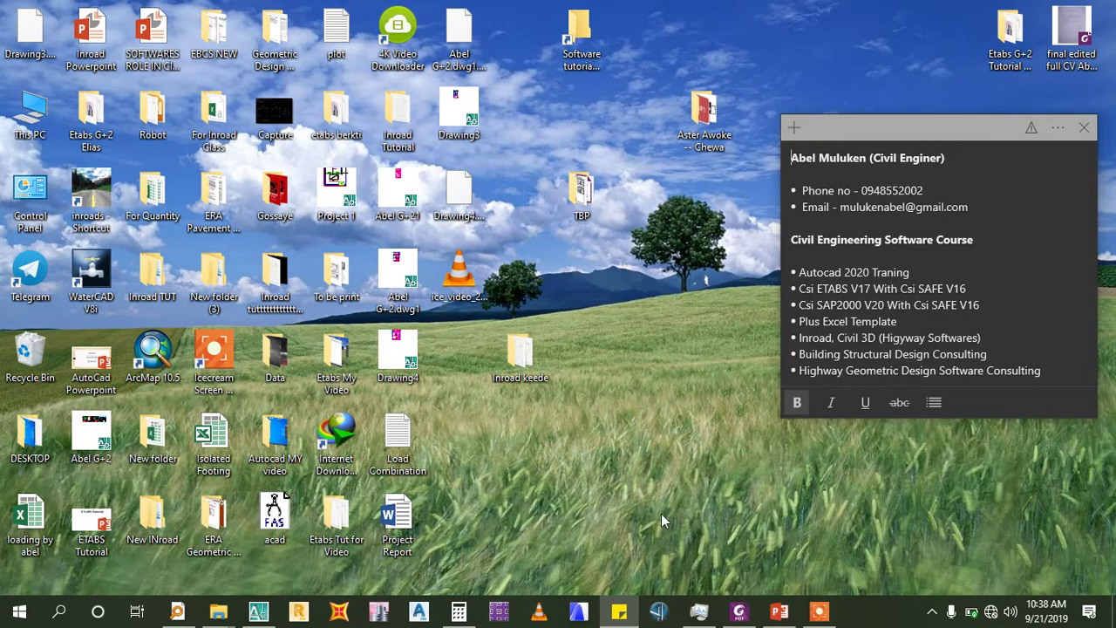
Bring up the presentation and highlight the Absolute, Relative and Polar coordinate lines on slide 13
{"action": "left_click", "coordinate": [794, 613]}
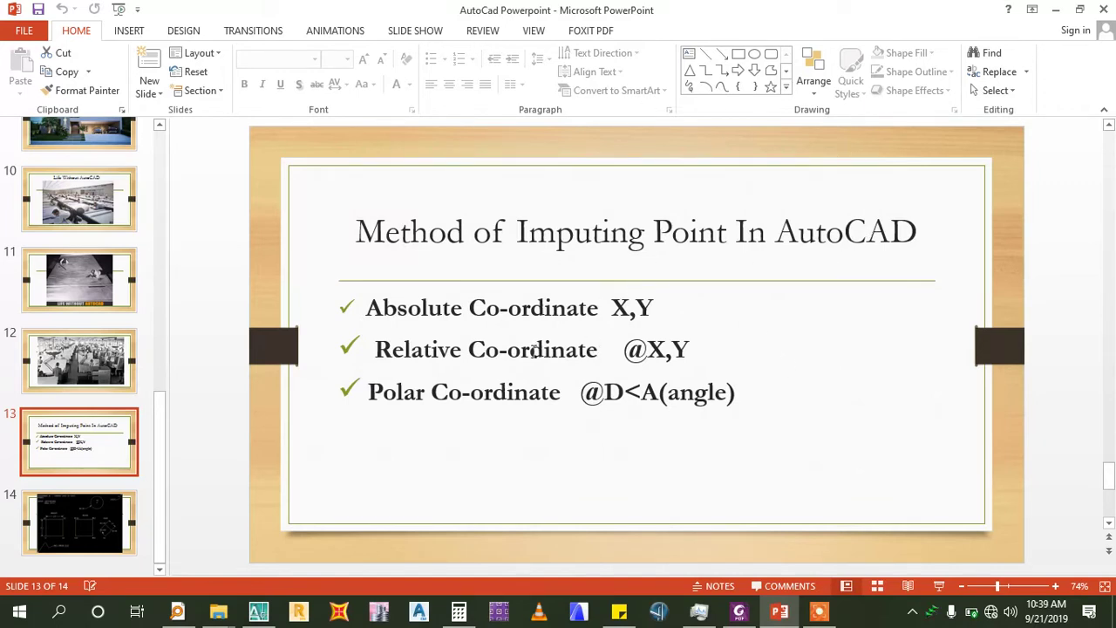
{"action": "left_click_drag", "start_coordinate": [366, 308], "coordinate": [678, 309]}
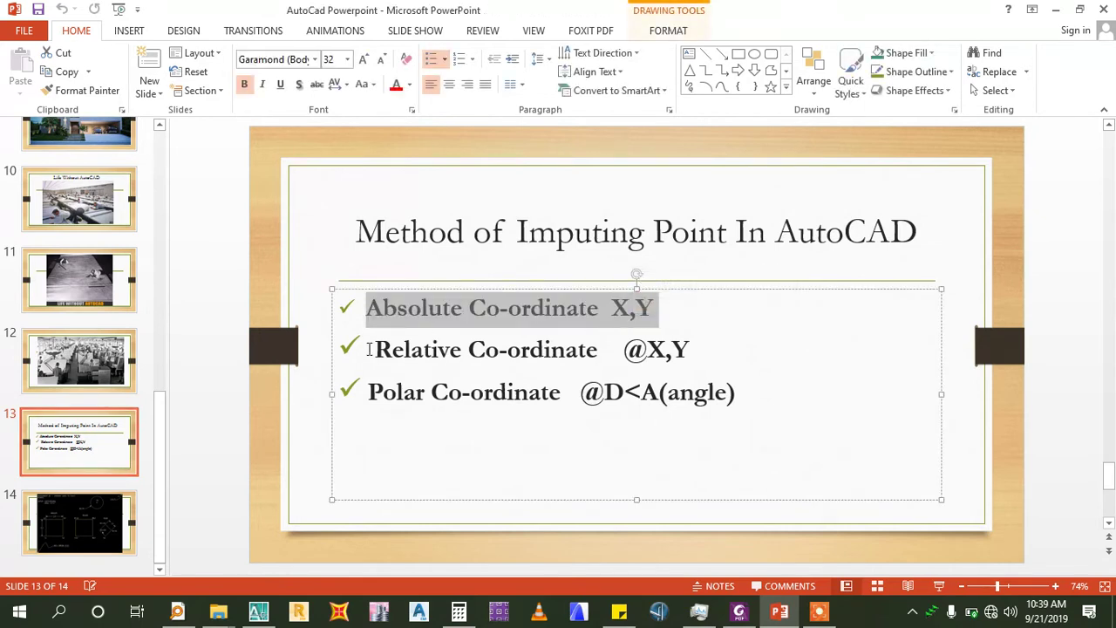
{"action": "left_click_drag", "start_coordinate": [369, 351], "coordinate": [696, 352]}
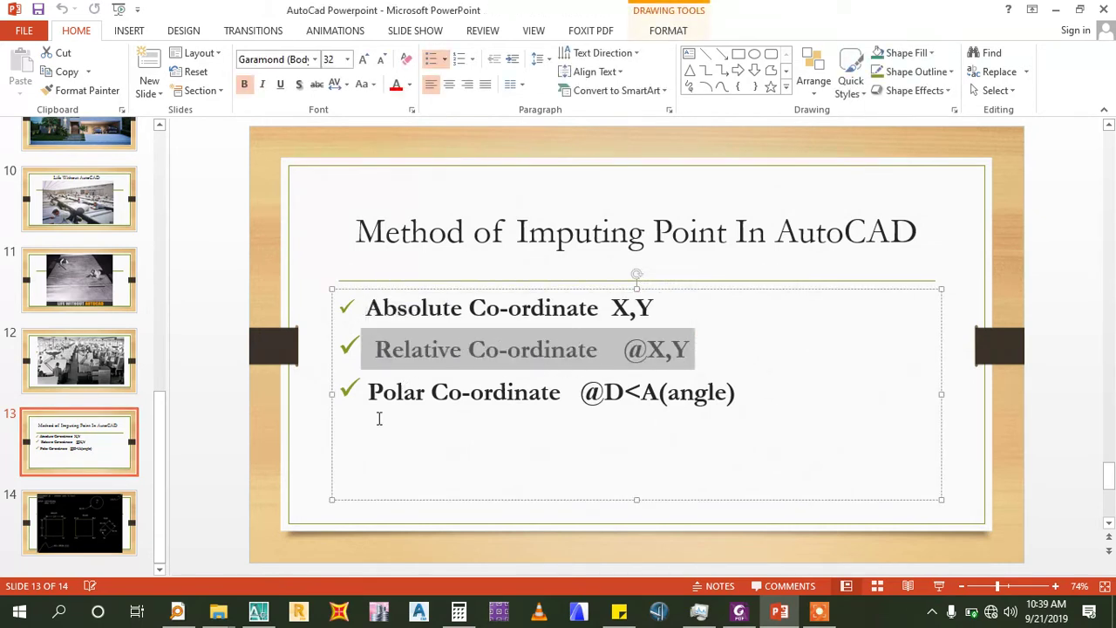
{"action": "left_click_drag", "start_coordinate": [370, 392], "coordinate": [723, 407]}
{"action": "left_click", "coordinate": [582, 459]}
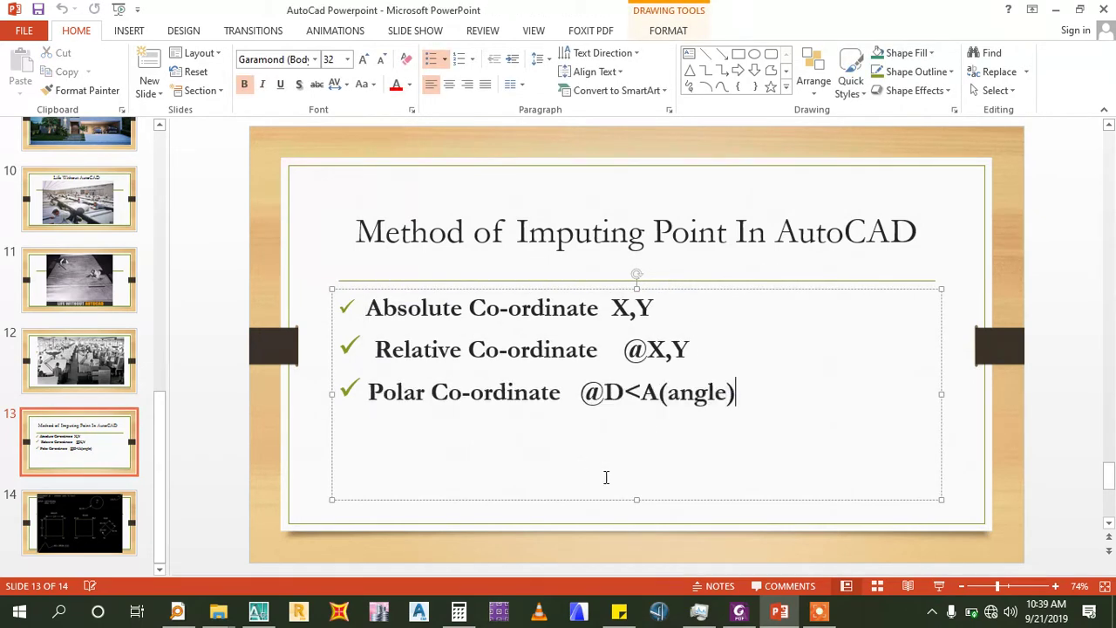
Show slide 14's assignment drawing, then switch over to AutoCAD
{"action": "left_click", "coordinate": [126, 490]}
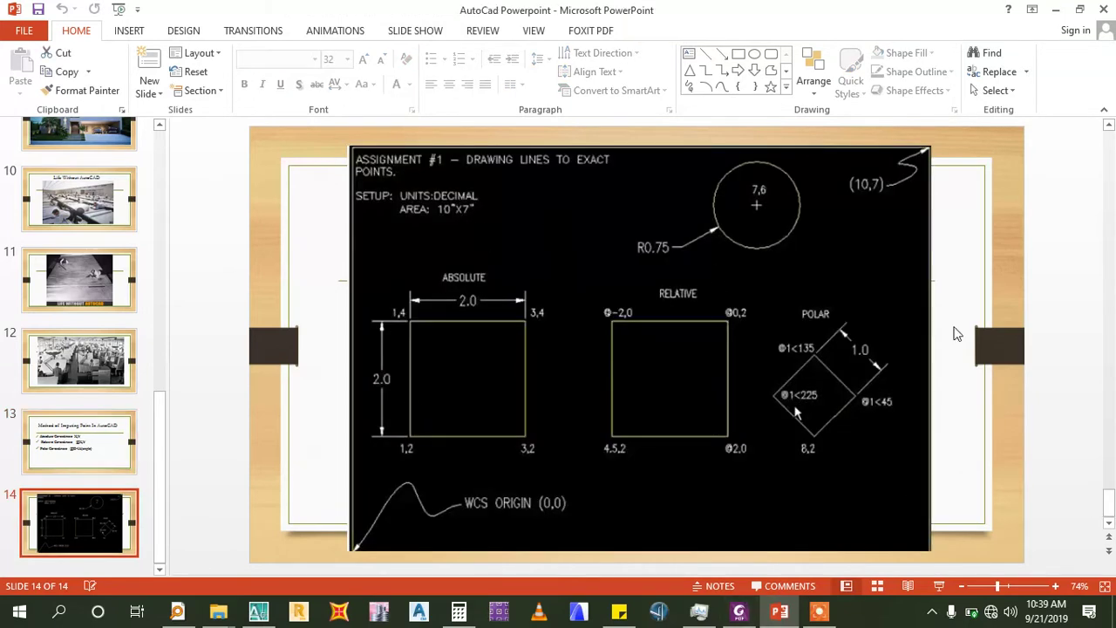
{"action": "left_click", "coordinate": [293, 218]}
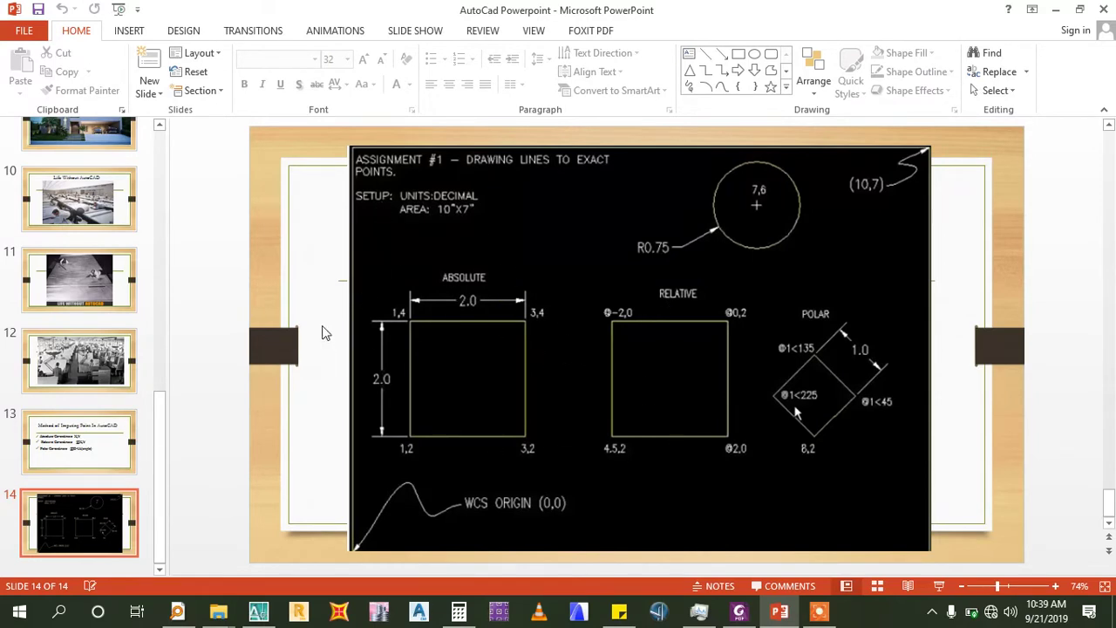
{"action": "left_click", "coordinate": [258, 610]}
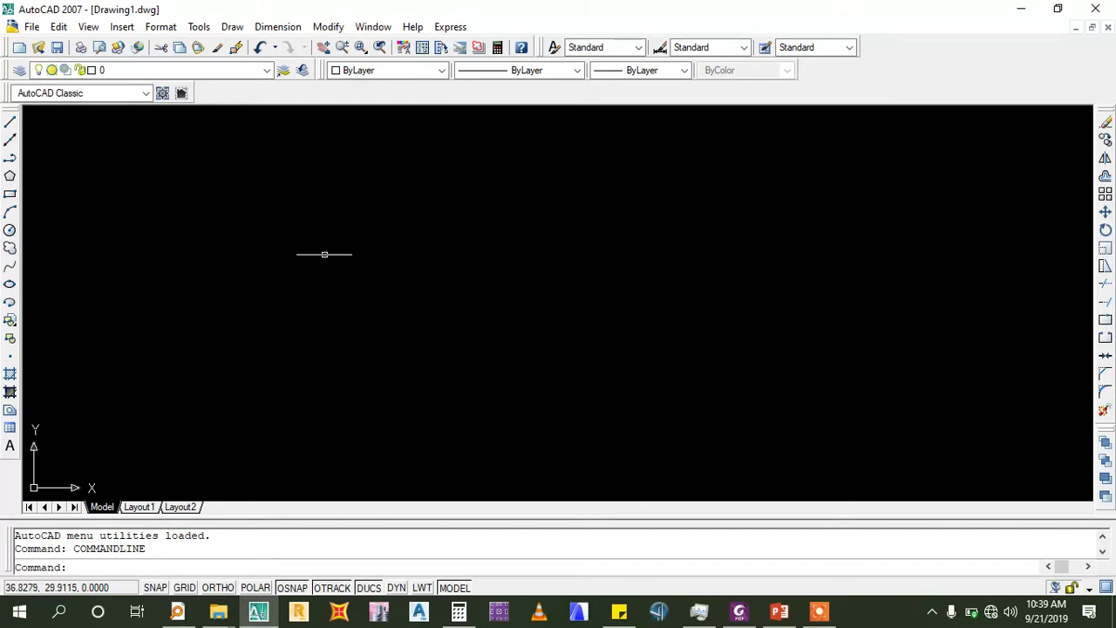
Open the Drawing Units dialog from Format and confirm the length type stays Decimal
{"action": "left_click", "coordinate": [168, 26]}
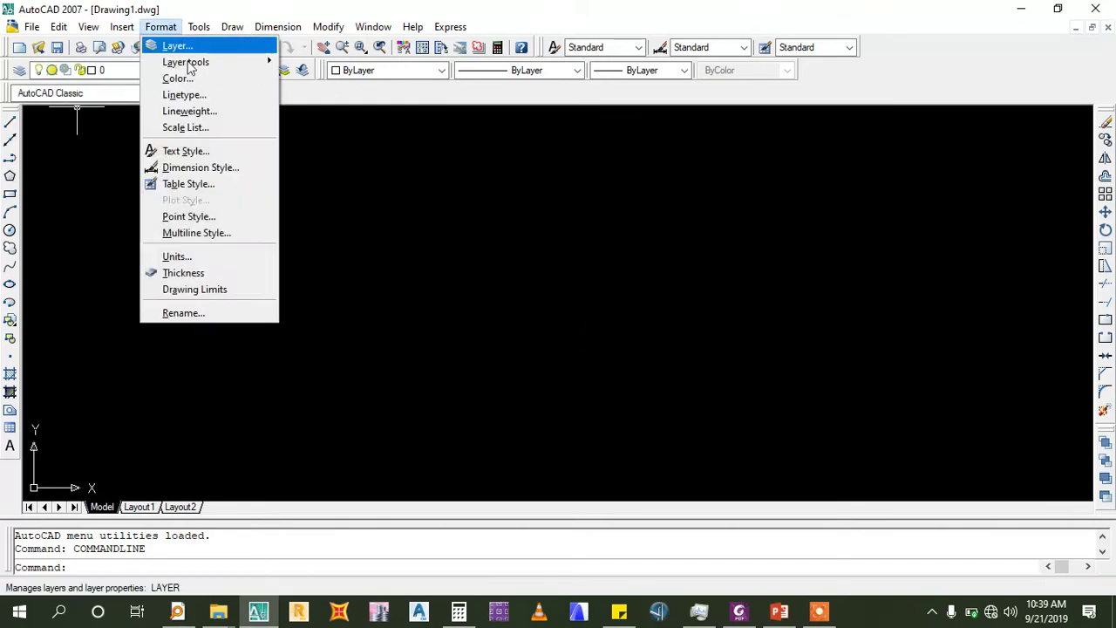
{"action": "left_click", "coordinate": [179, 256]}
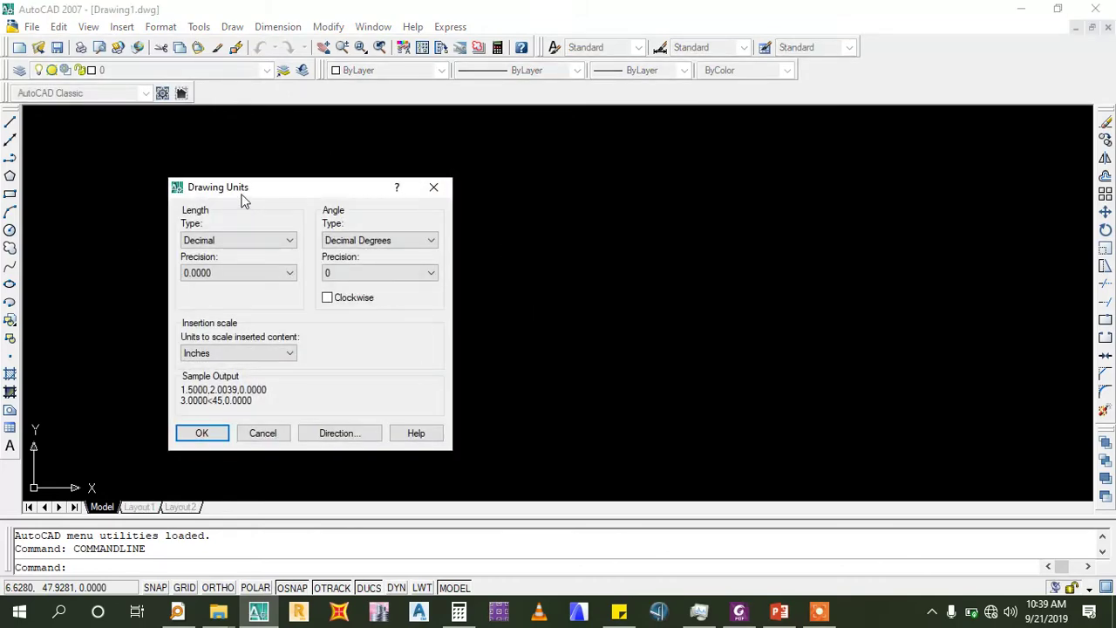
{"action": "left_click_drag", "start_coordinate": [241, 190], "coordinate": [435, 167]}
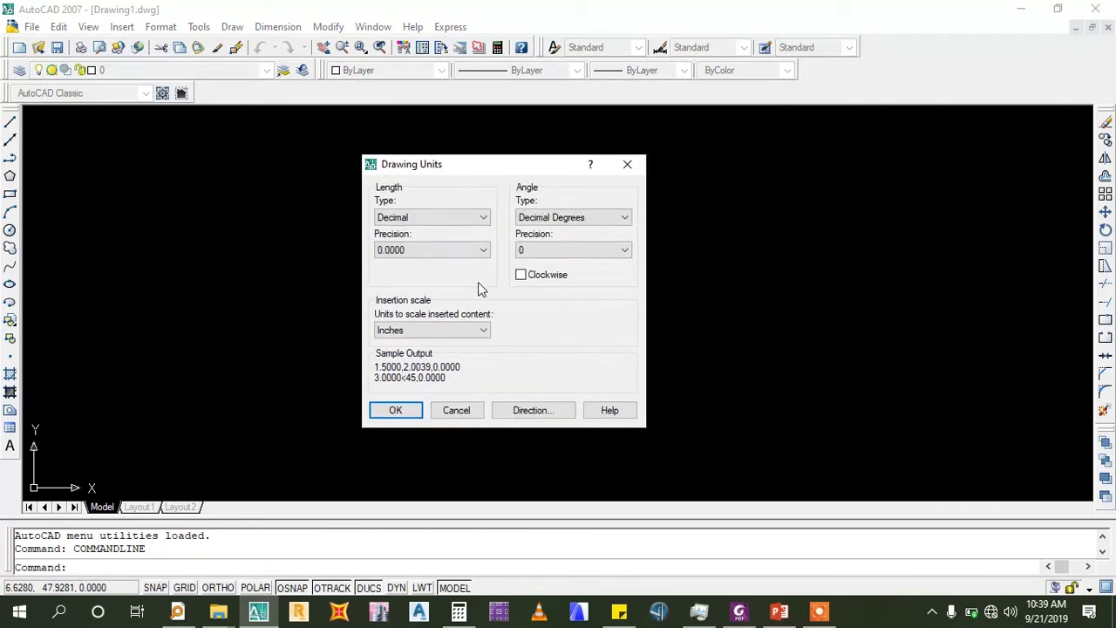
{"action": "left_click", "coordinate": [626, 164]}
{"action": "left_click", "coordinate": [160, 26]}
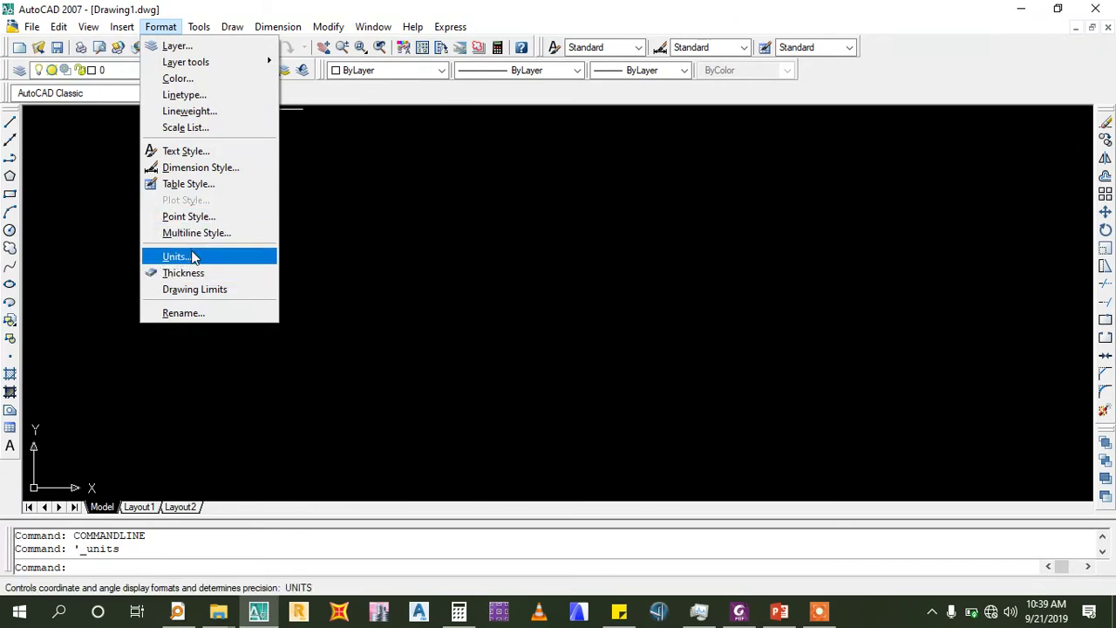
{"action": "left_click", "coordinate": [193, 256]}
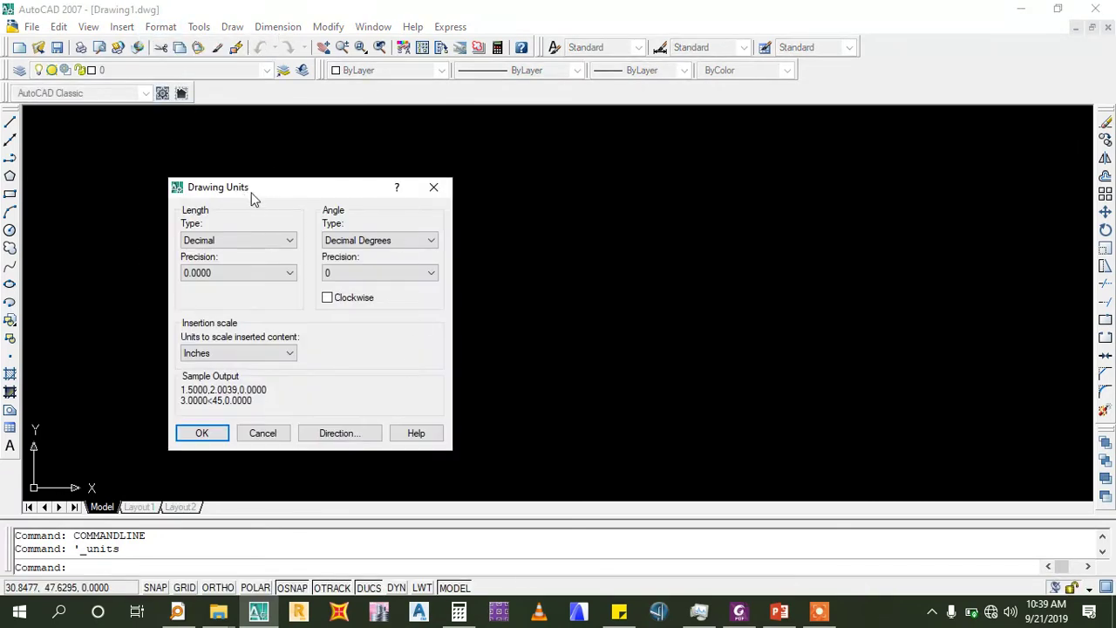
{"action": "left_click_drag", "start_coordinate": [251, 194], "coordinate": [393, 158]}
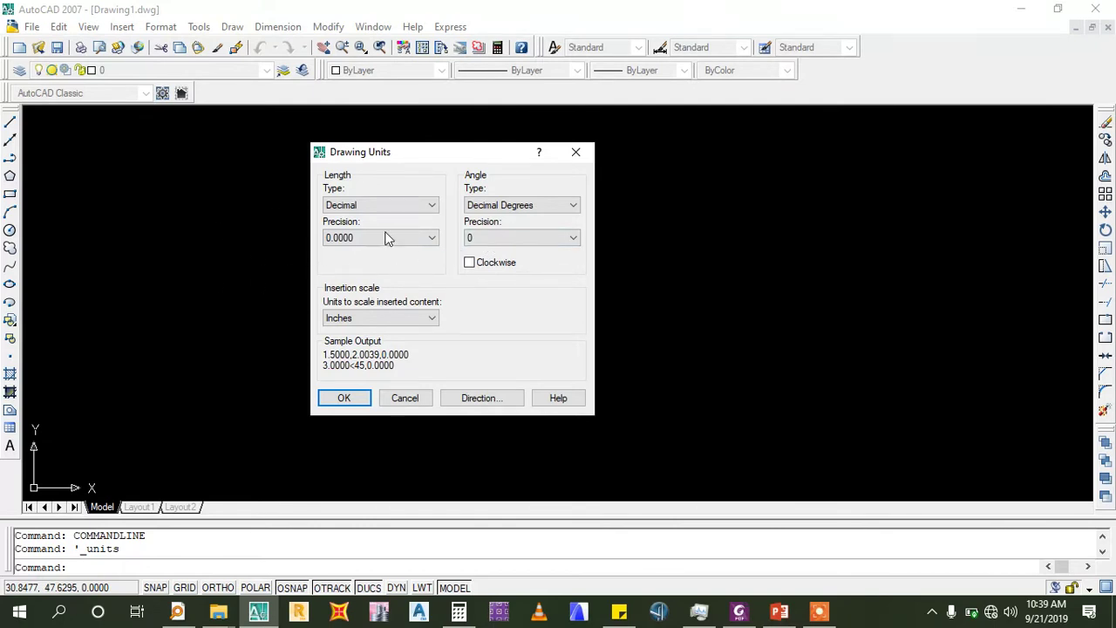
{"action": "left_click", "coordinate": [425, 208]}
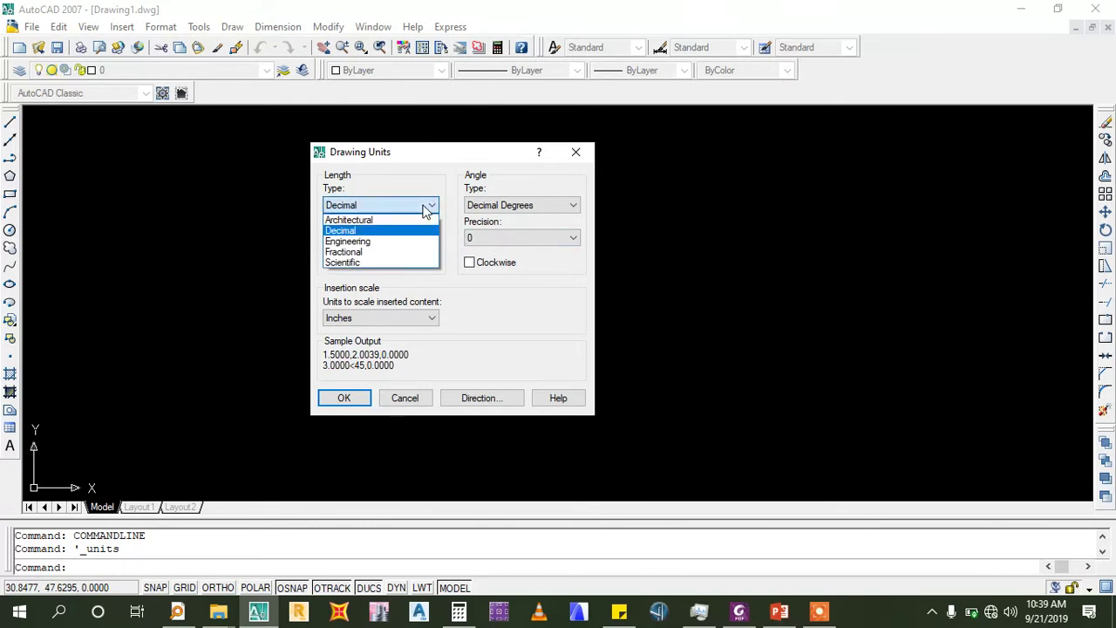
{"action": "left_click", "coordinate": [523, 328]}
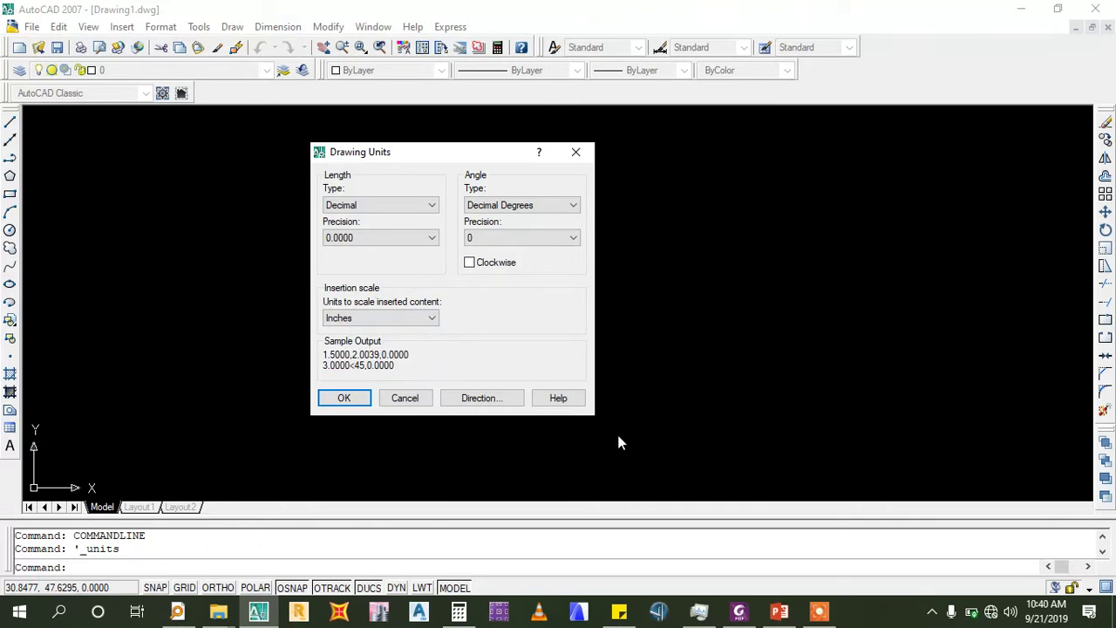
Set insertion scale units to Centimeters and angle precision to 0.0, then apply with OK
{"action": "left_click", "coordinate": [410, 319]}
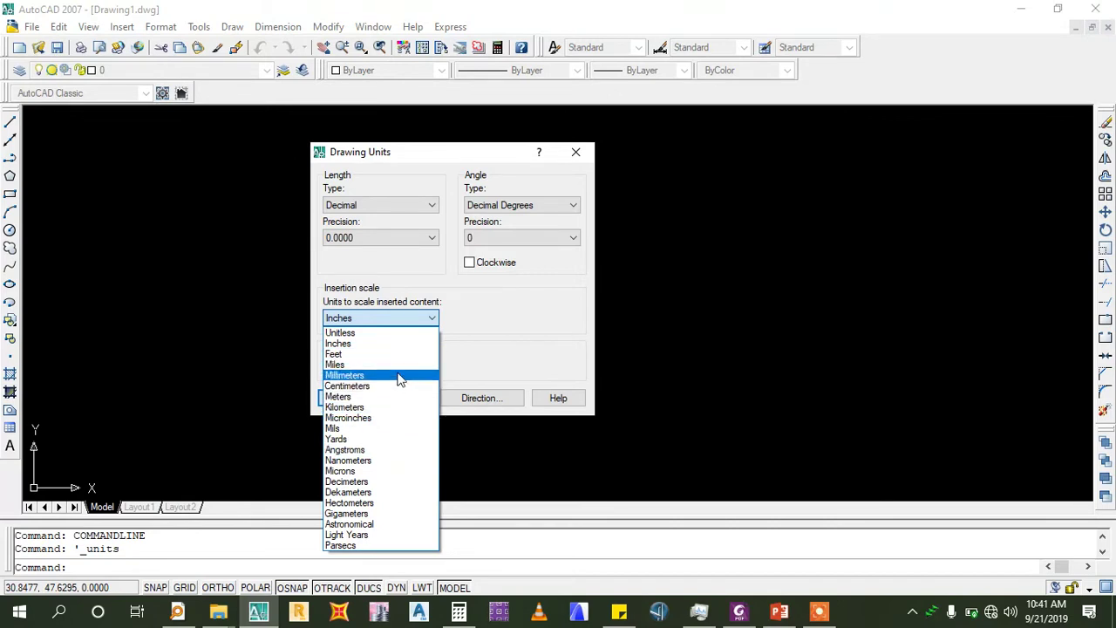
{"action": "left_click", "coordinate": [359, 385]}
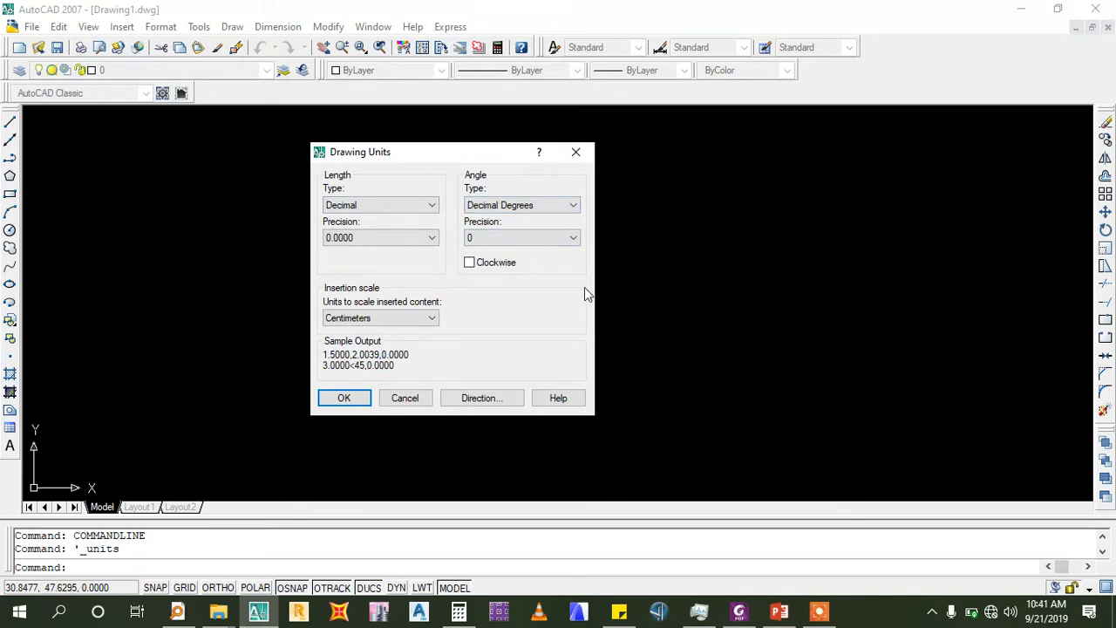
{"action": "left_click", "coordinate": [509, 237]}
{"action": "left_click", "coordinate": [476, 261]}
{"action": "left_click", "coordinate": [357, 397]}
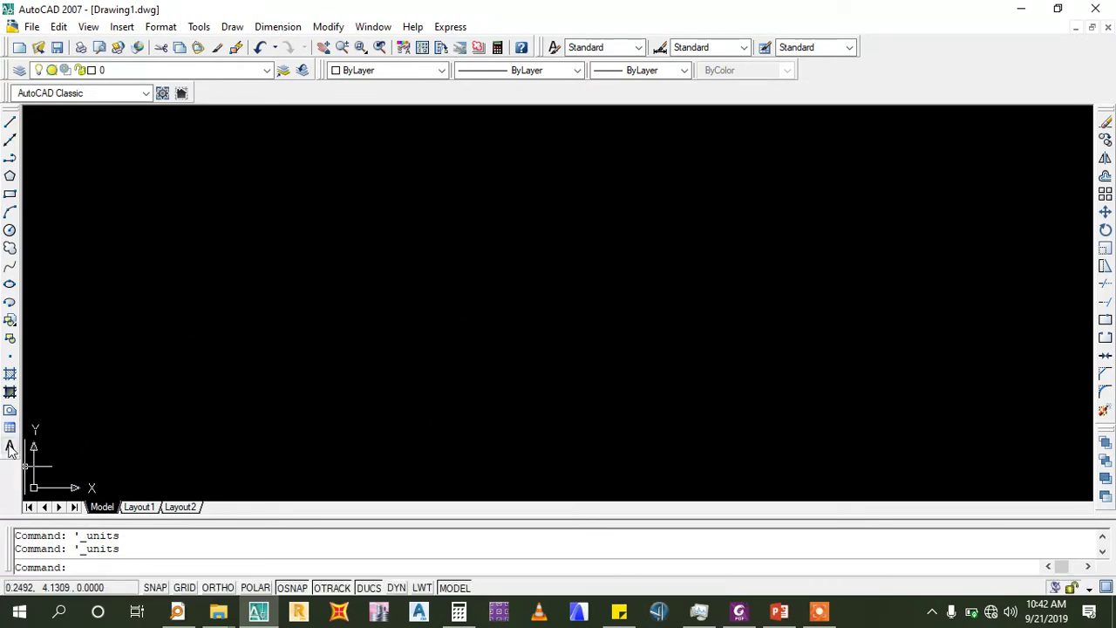
{"action": "left_click", "coordinate": [10, 447]}
{"action": "left_click", "coordinate": [347, 231]}
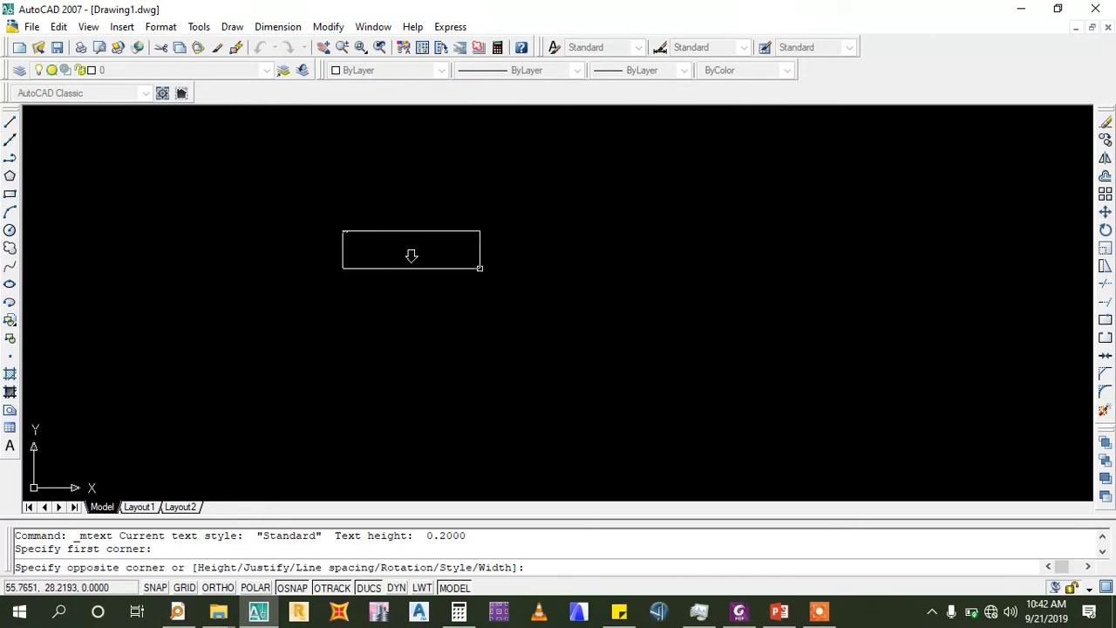
{"action": "left_click", "coordinate": [479, 267]}
{"action": "type", "text": "Civil Engineer Abel"}
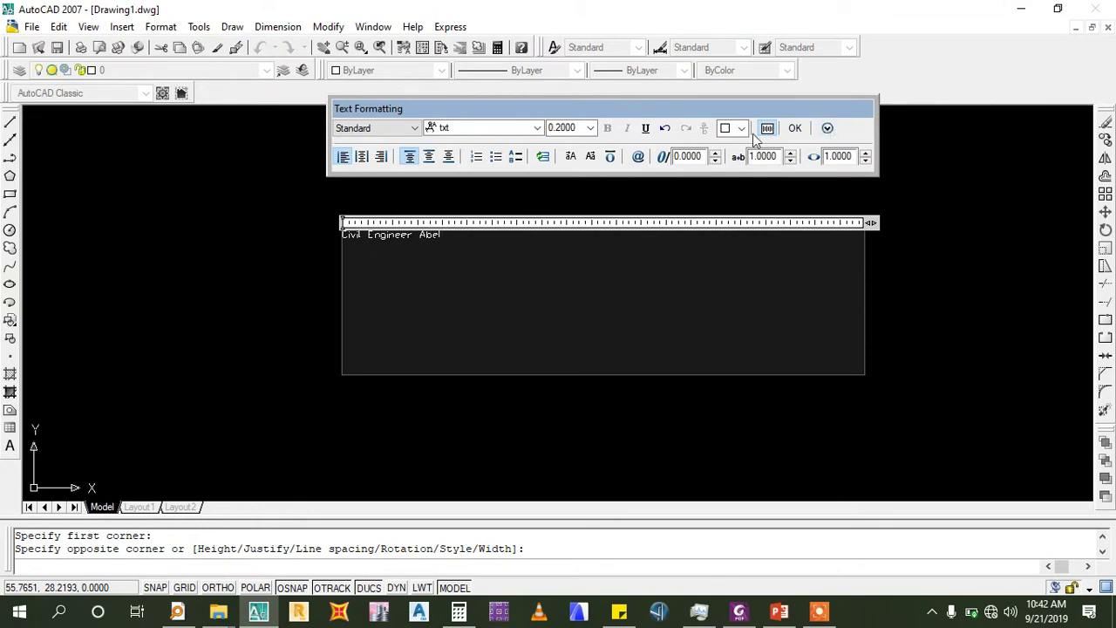
{"action": "left_click", "coordinate": [794, 128]}
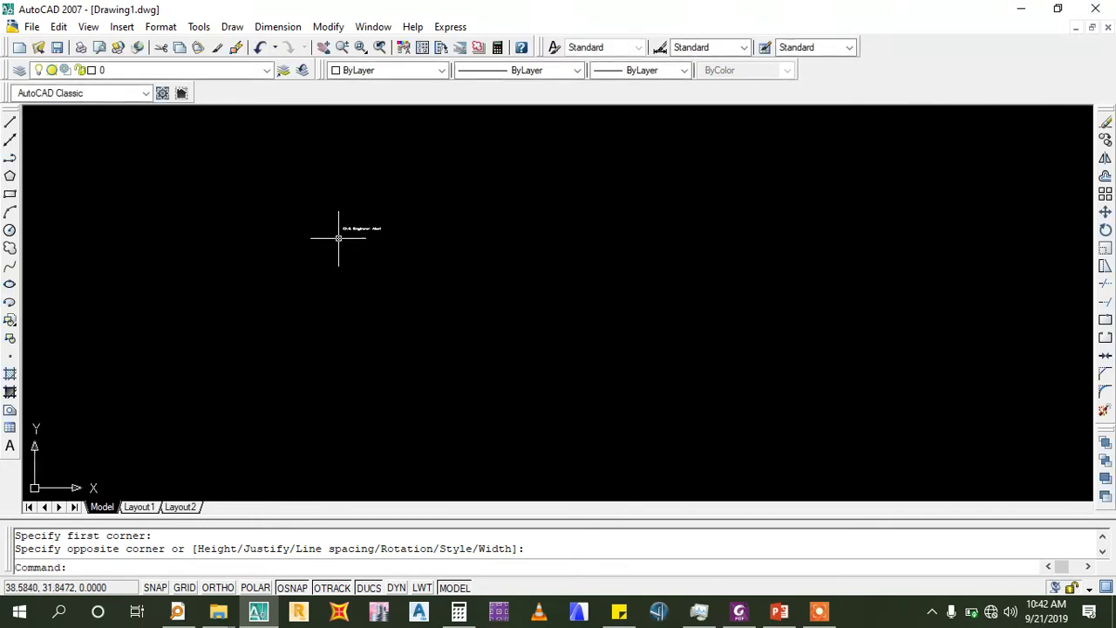
{"action": "scroll", "coordinate": [338, 237], "scroll_direction": "up", "scroll_amount": 2}
{"action": "scroll", "coordinate": [341, 224], "scroll_direction": "up", "scroll_amount": 2}
{"action": "scroll", "coordinate": [341, 224], "scroll_direction": "up", "scroll_amount": 3}
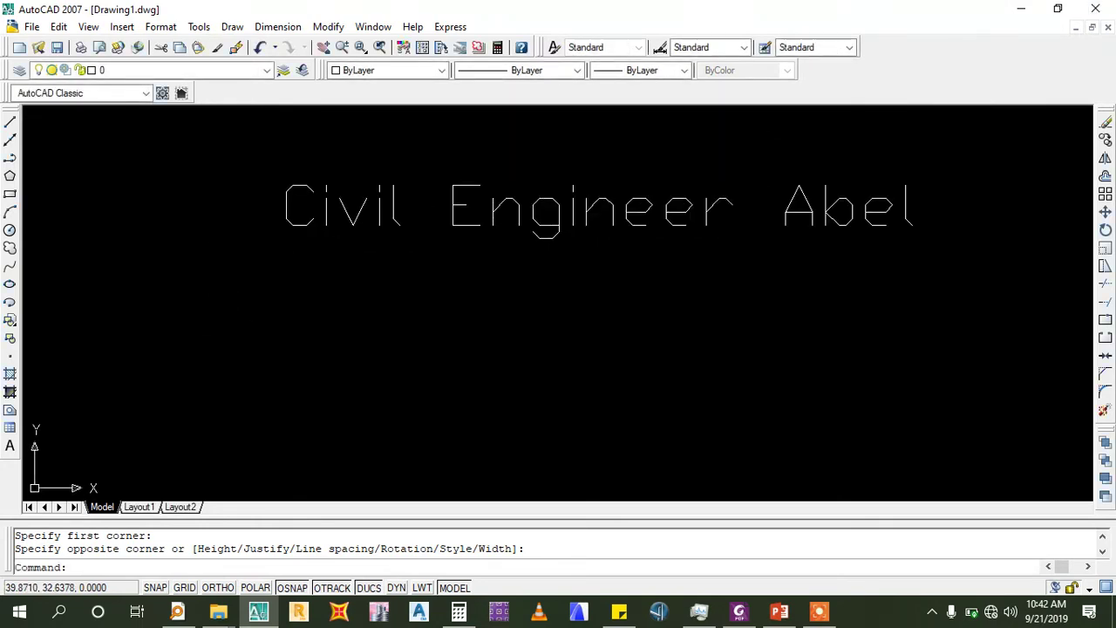
{"action": "scroll", "coordinate": [440, 299], "scroll_direction": "down", "scroll_amount": 5}
{"action": "scroll", "coordinate": [441, 299], "scroll_direction": "down", "scroll_amount": 2}
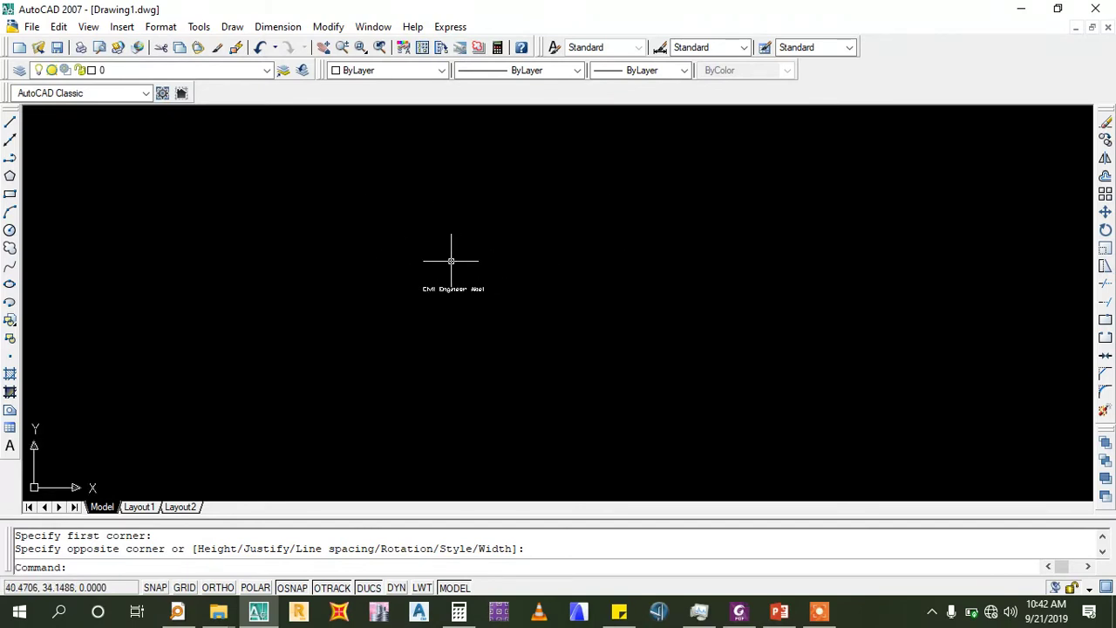
{"action": "left_click", "coordinate": [501, 259]}
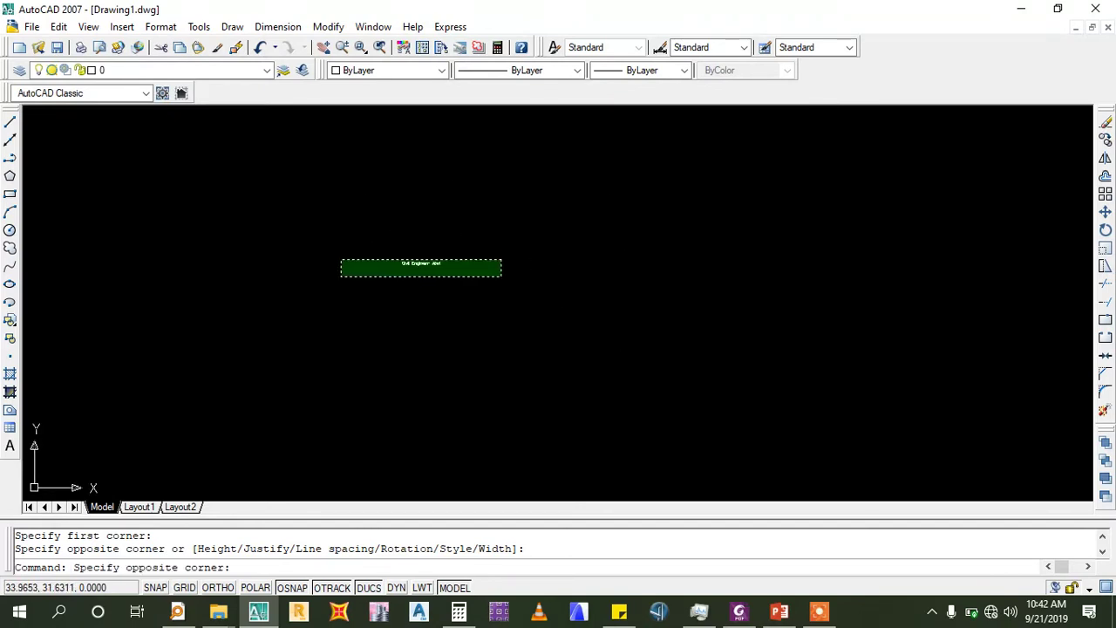
{"action": "left_click", "coordinate": [340, 276]}
{"action": "key", "text": "Delete"}
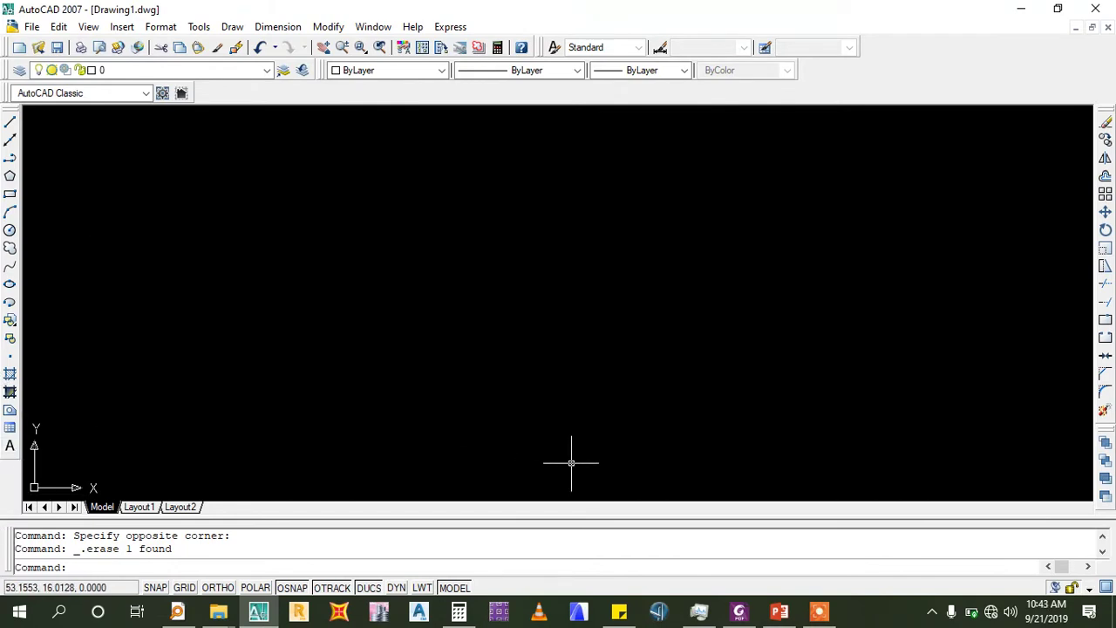
In the Standard text style, set the height to 5 and the font to Times New Roman
{"action": "left_click", "coordinate": [150, 29]}
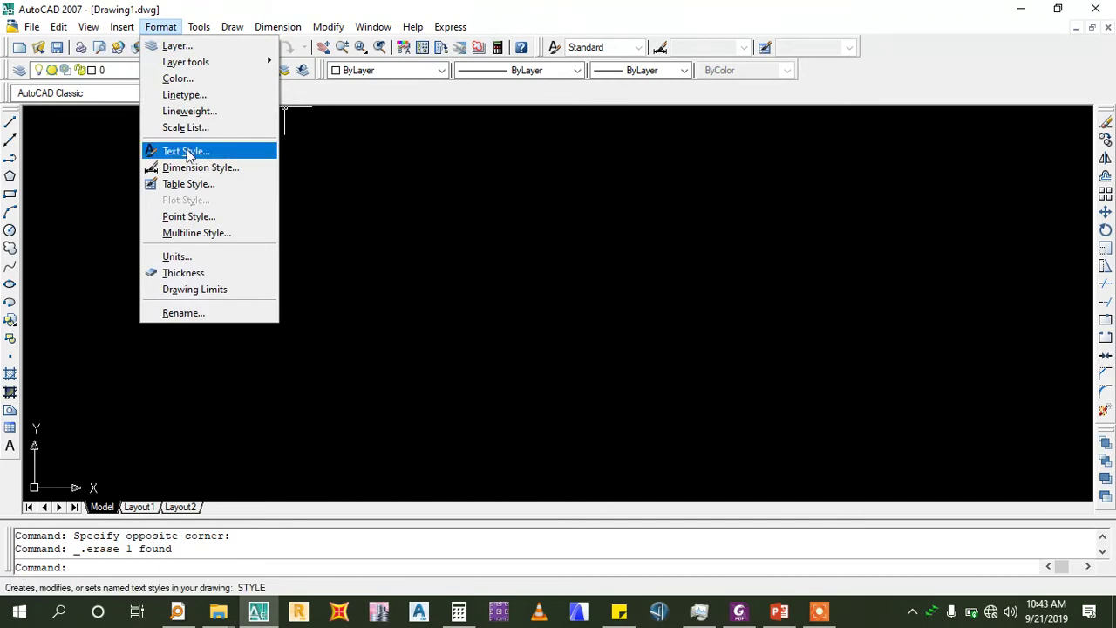
{"action": "left_click", "coordinate": [188, 155]}
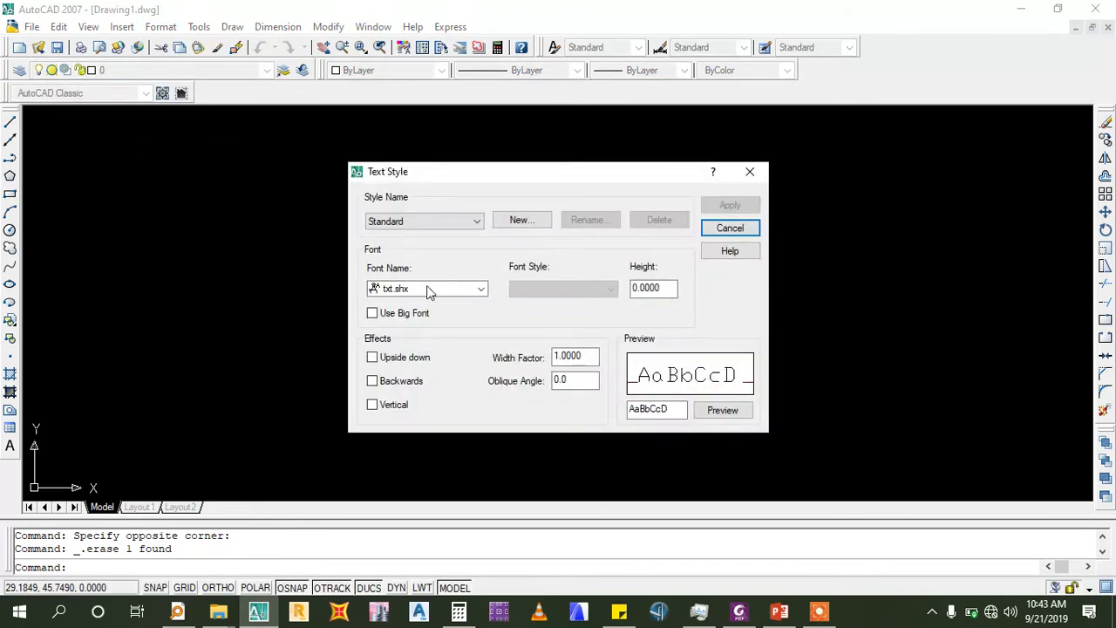
{"action": "left_click_drag", "start_coordinate": [389, 171], "coordinate": [338, 165]}
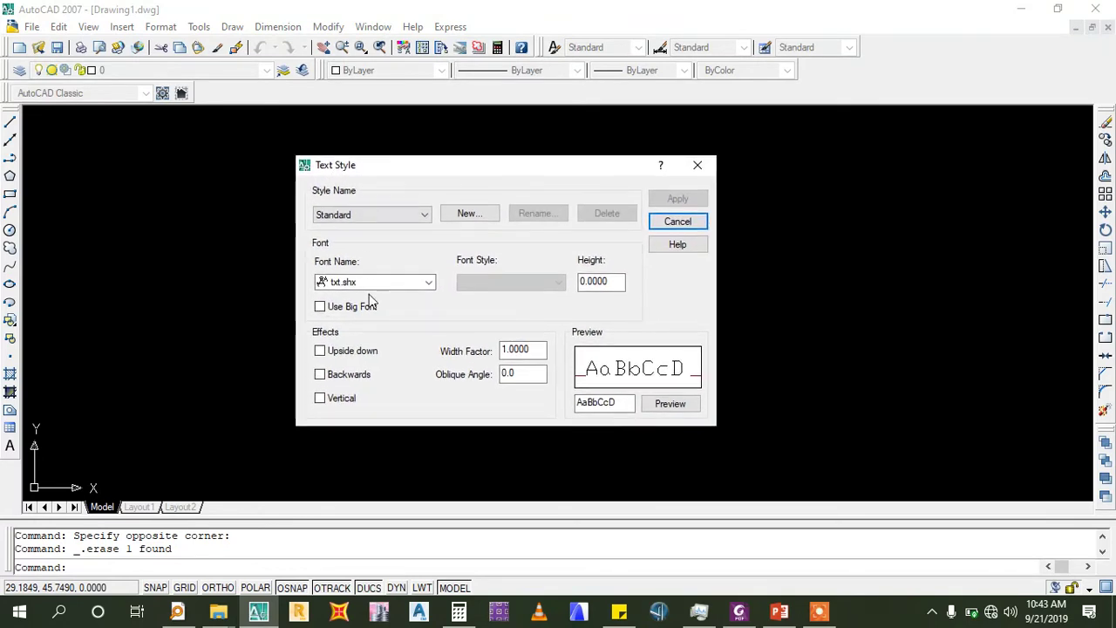
{"action": "left_click", "coordinate": [601, 282]}
{"action": "double_click", "coordinate": [615, 282]}
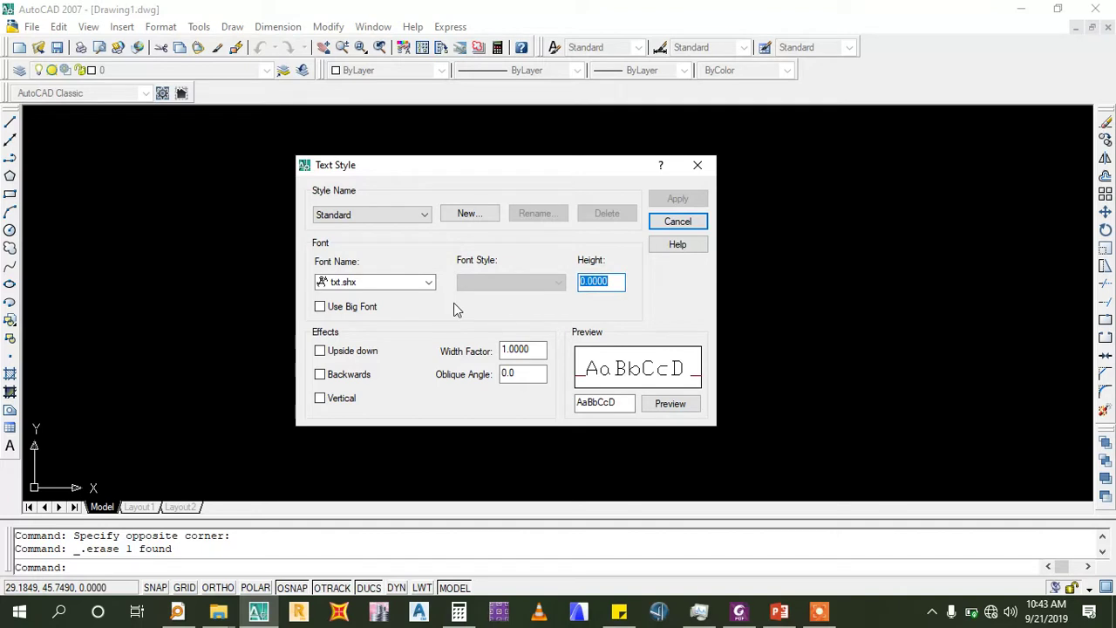
{"action": "type", "text": "5"}
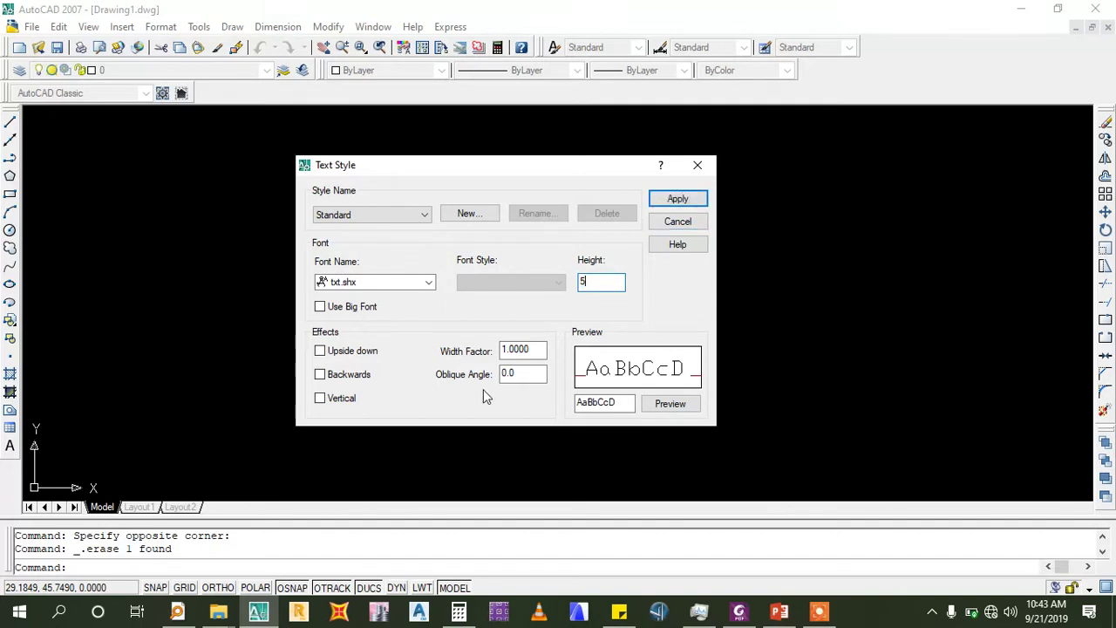
{"action": "left_click", "coordinate": [428, 282]}
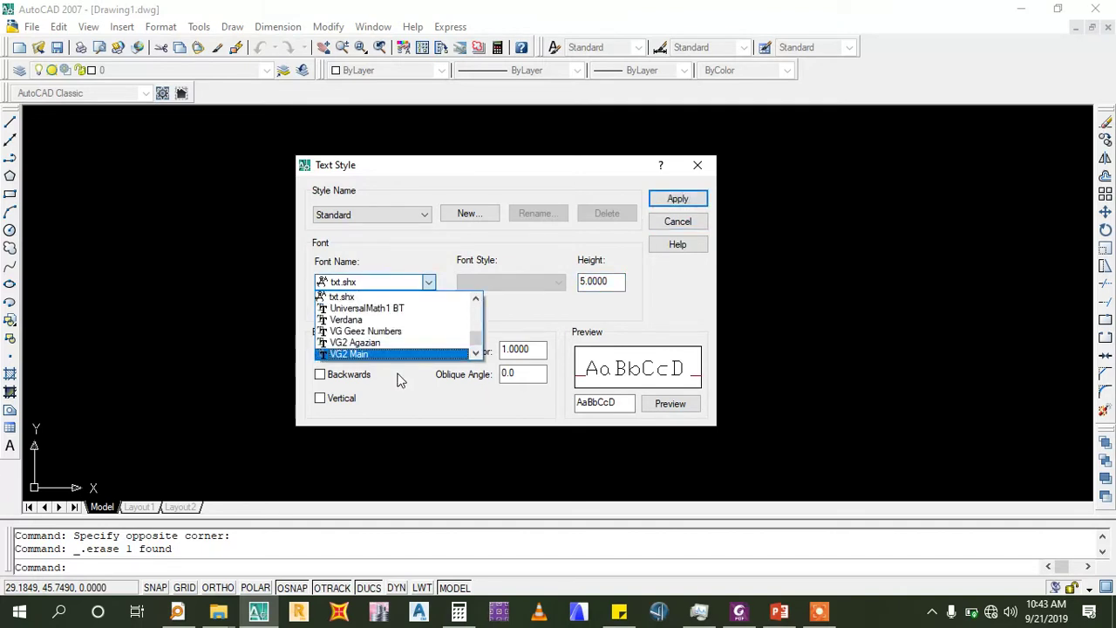
{"action": "scroll", "coordinate": [378, 361], "scroll_direction": "up", "scroll_amount": 2}
{"action": "scroll", "coordinate": [375, 360], "scroll_direction": "up", "scroll_amount": 1}
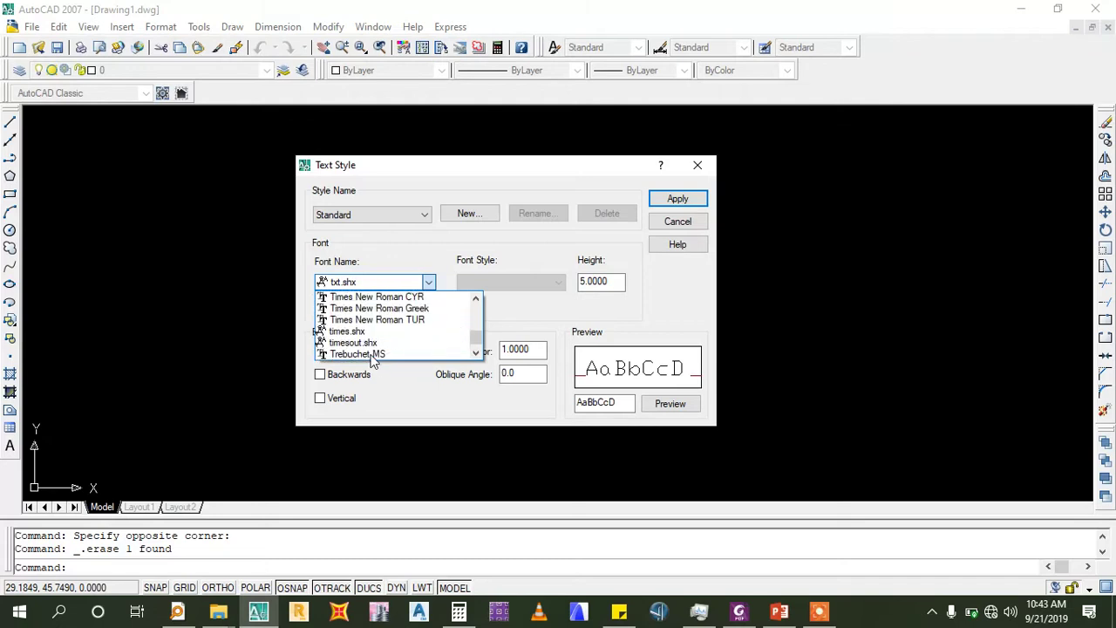
{"action": "scroll", "coordinate": [371, 358], "scroll_direction": "up", "scroll_amount": 1}
{"action": "scroll", "coordinate": [372, 360], "scroll_direction": "up", "scroll_amount": 1}
{"action": "scroll", "coordinate": [371, 349], "scroll_direction": "up", "scroll_amount": 2}
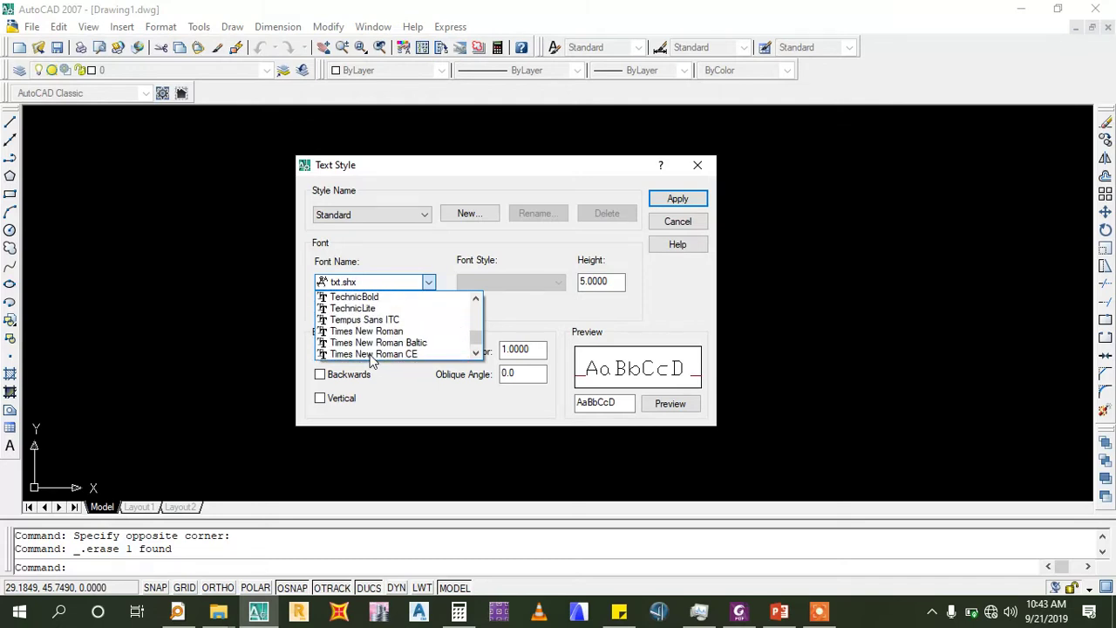
{"action": "left_click", "coordinate": [370, 333]}
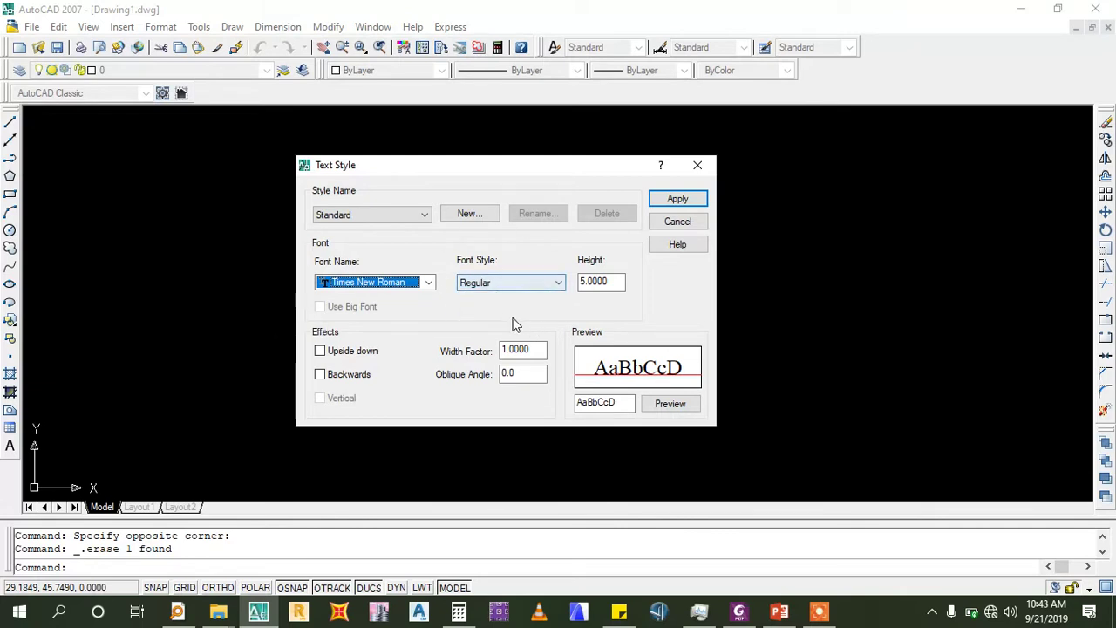
Set the font style to Bold Italic and apply the text style
{"action": "left_click", "coordinate": [504, 293]}
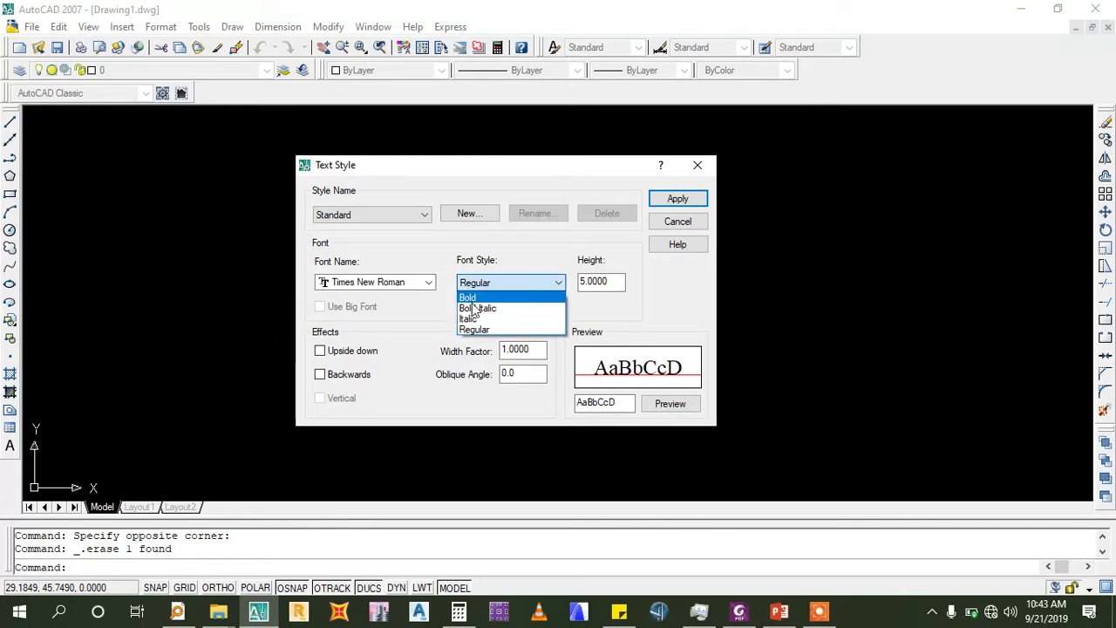
{"action": "left_click", "coordinate": [479, 301]}
{"action": "left_click", "coordinate": [523, 283]}
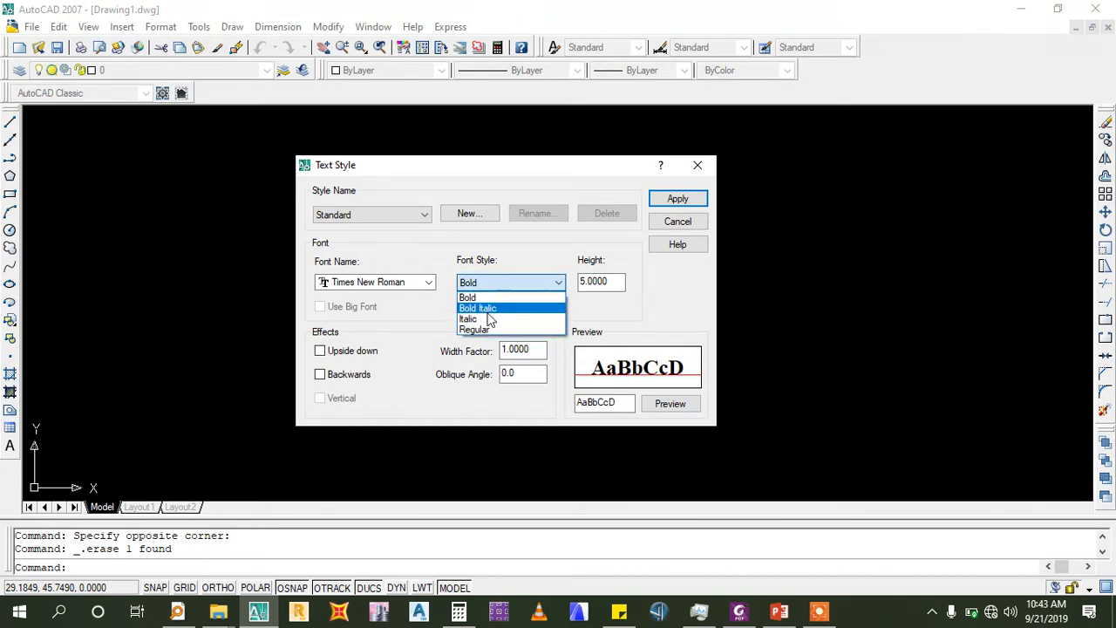
{"action": "left_click", "coordinate": [489, 310]}
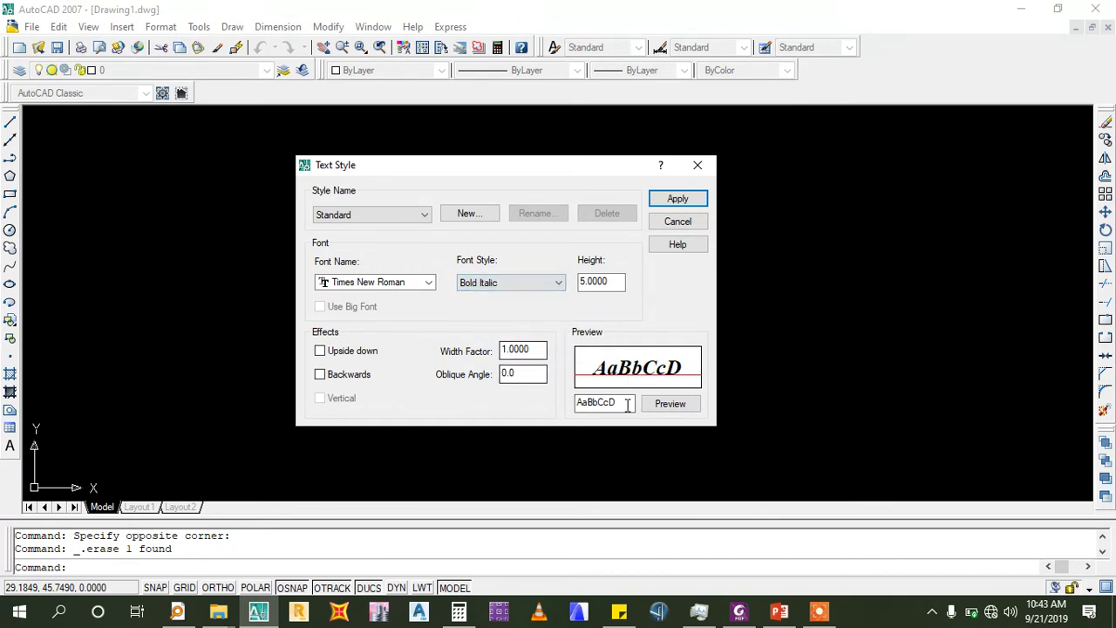
{"action": "left_click", "coordinate": [514, 285]}
{"action": "left_click", "coordinate": [501, 320]}
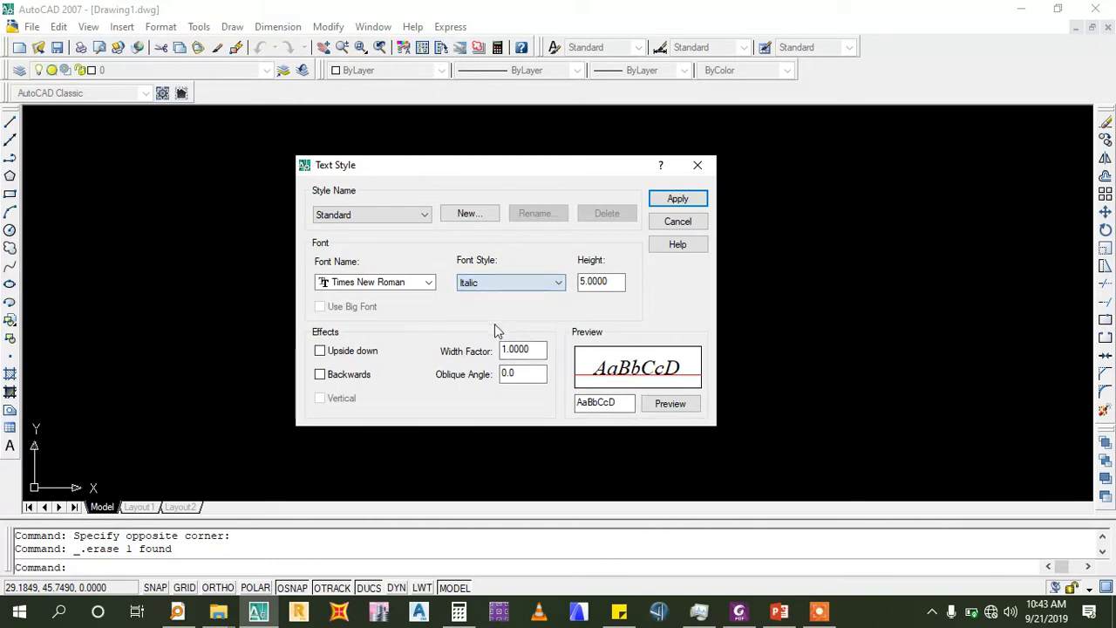
{"action": "left_click", "coordinate": [512, 283]}
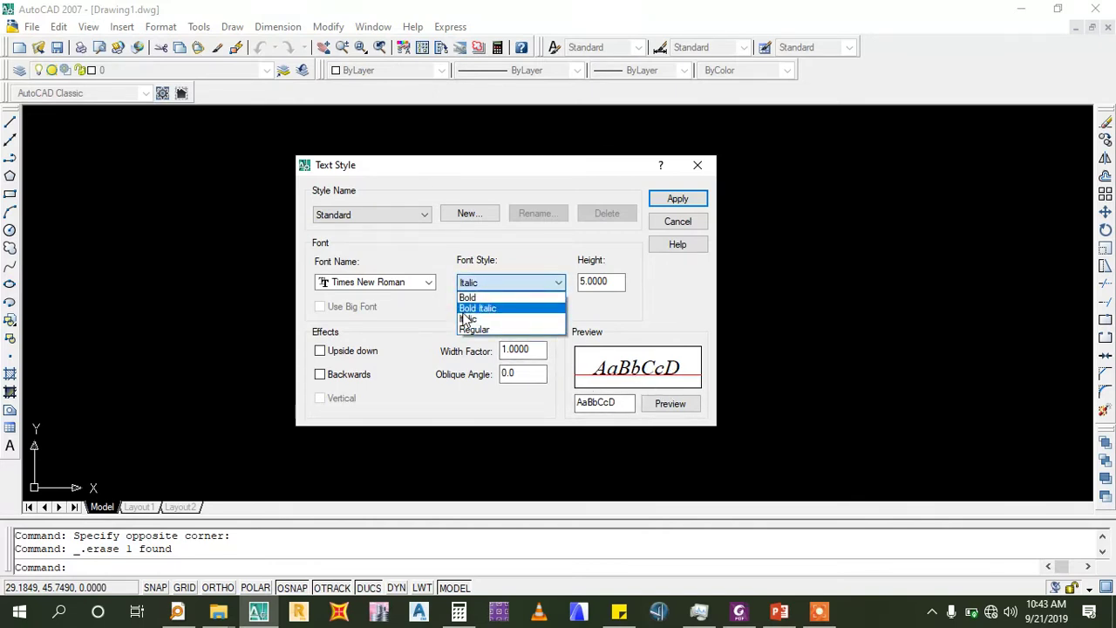
{"action": "left_click", "coordinate": [475, 310]}
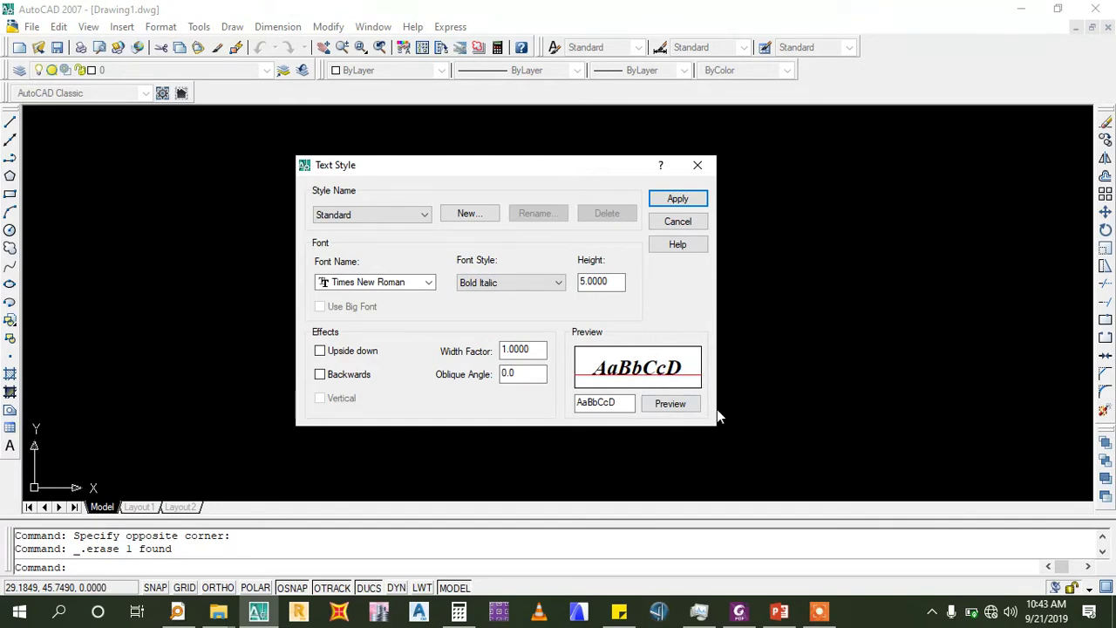
{"action": "left_click", "coordinate": [677, 199]}
Draw a multiline text box and type the drafter's name followed by '(Civil Engineer)'
{"action": "left_click", "coordinate": [676, 222]}
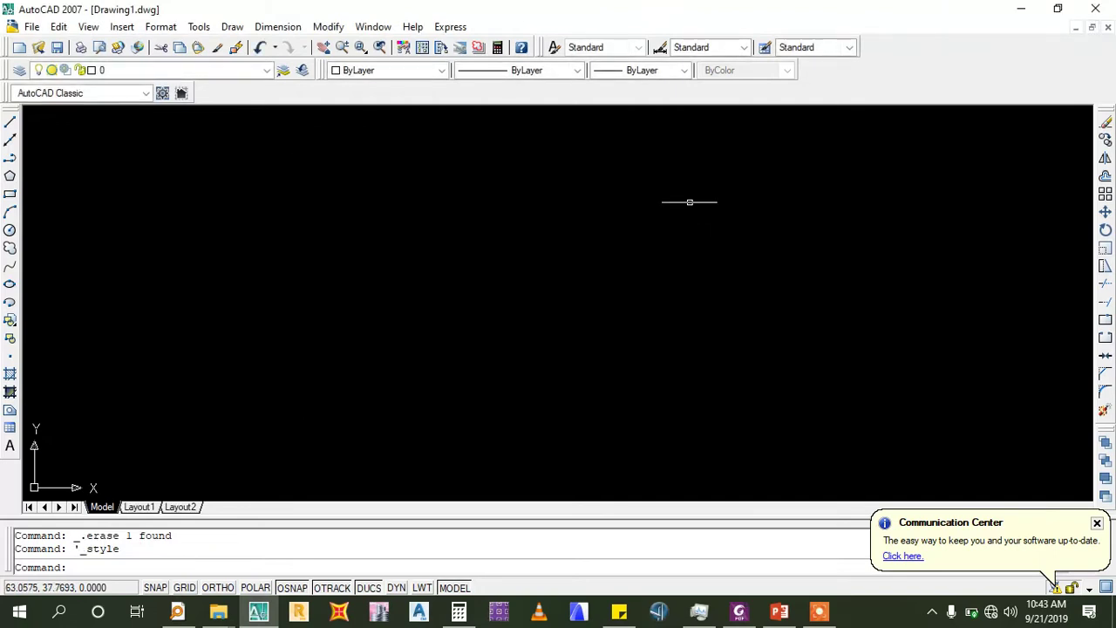
{"action": "left_click", "coordinate": [10, 446]}
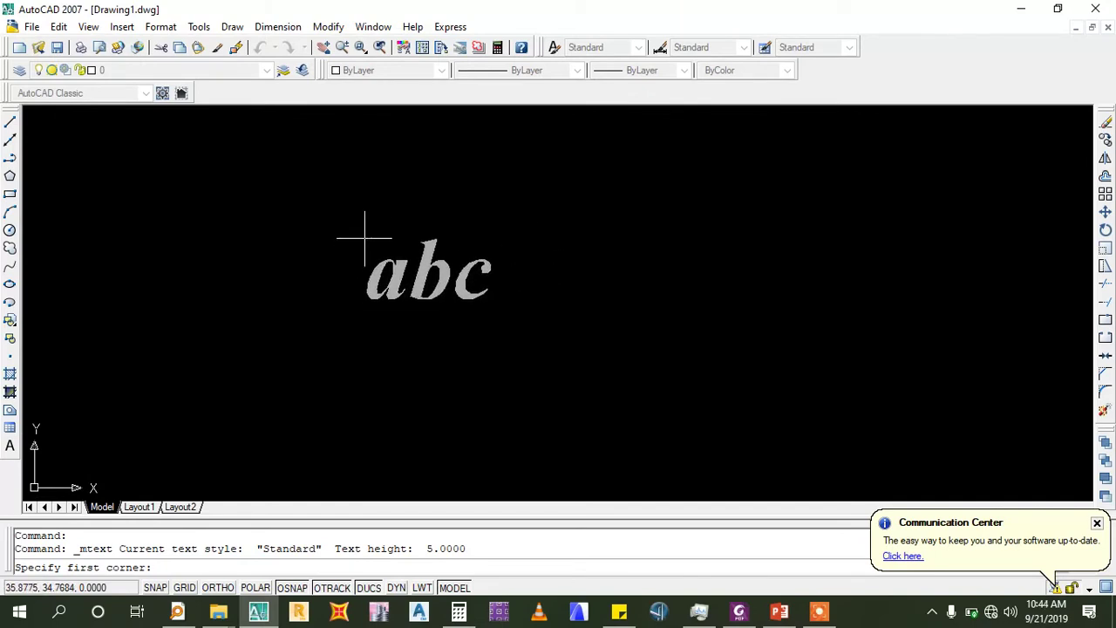
{"action": "left_click", "coordinate": [328, 230]}
{"action": "left_click", "coordinate": [615, 312]}
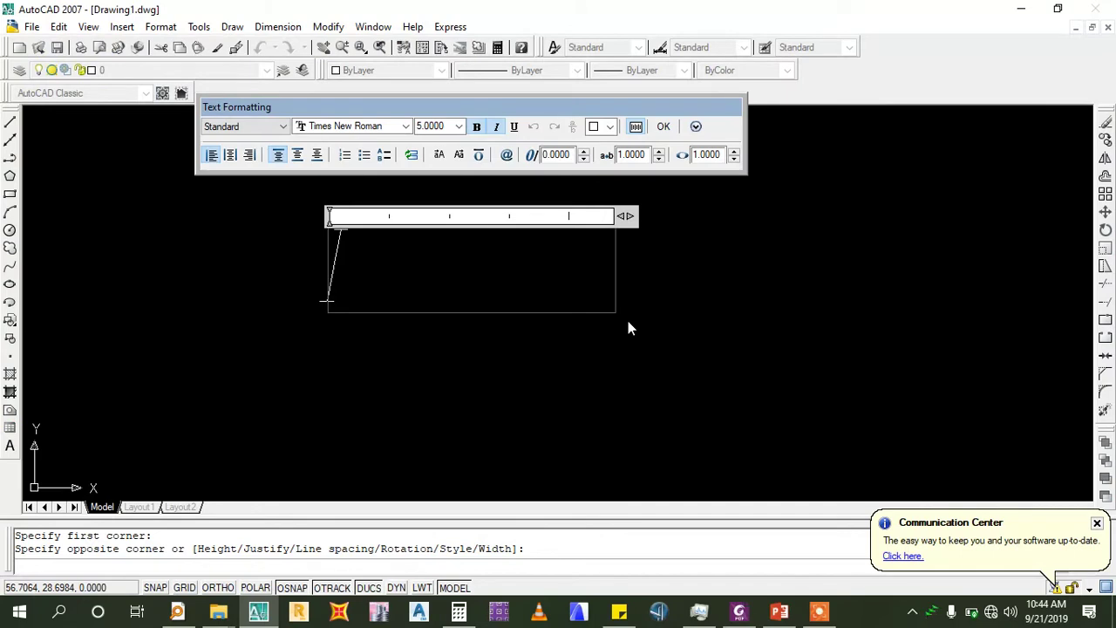
{"action": "type", "text": "Abel"}
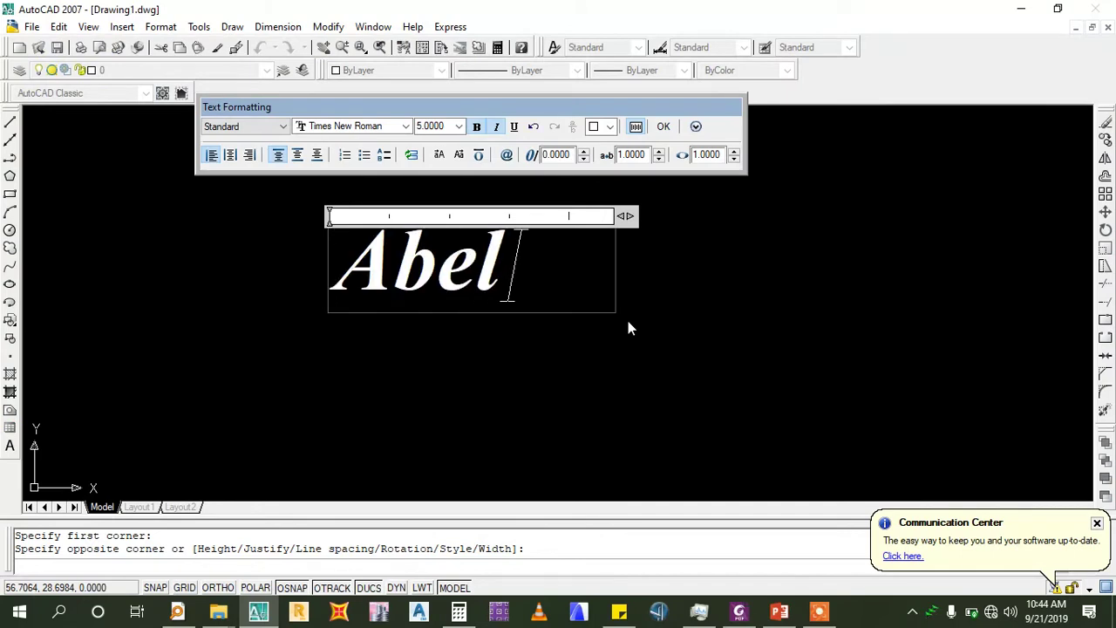
{"action": "type", "text": " Mul"}
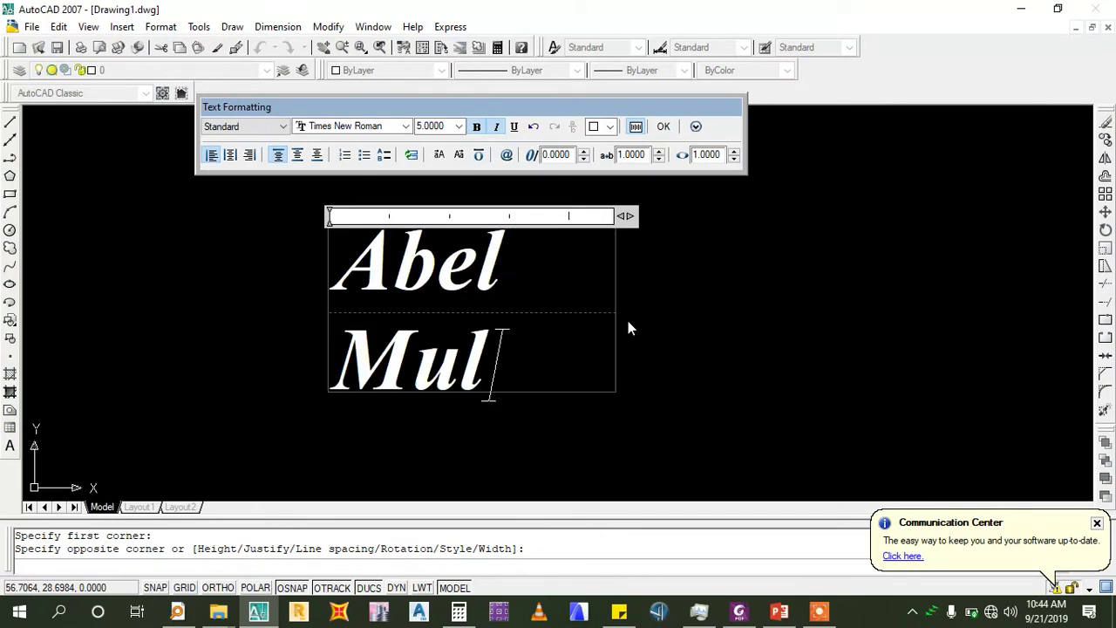
{"action": "type", "text": "ueke"}
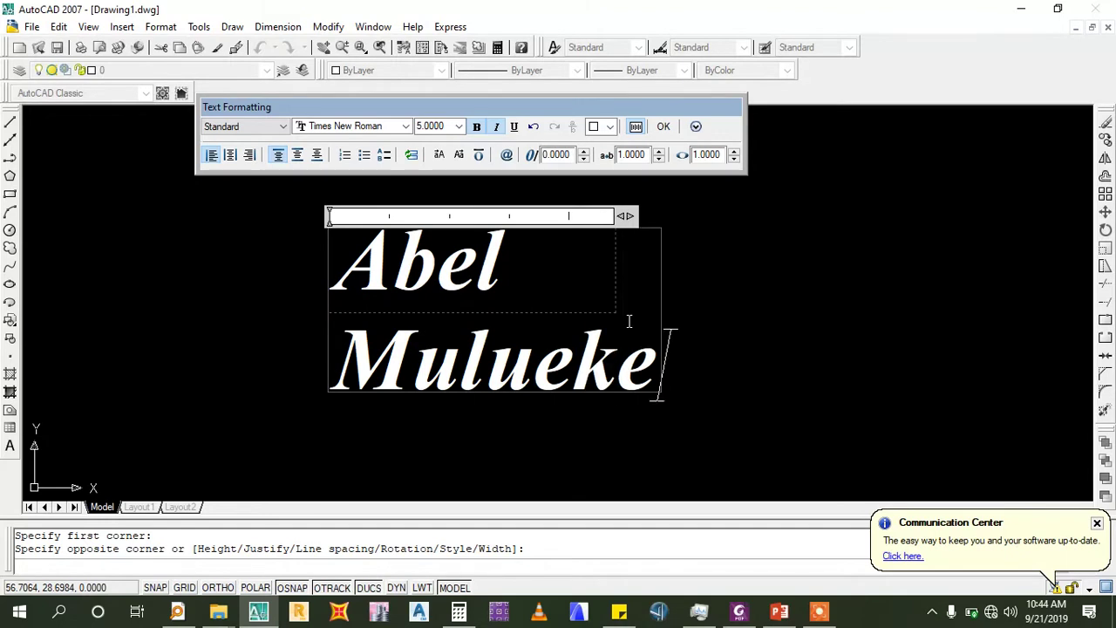
{"action": "type", "text": "n(Ci"}
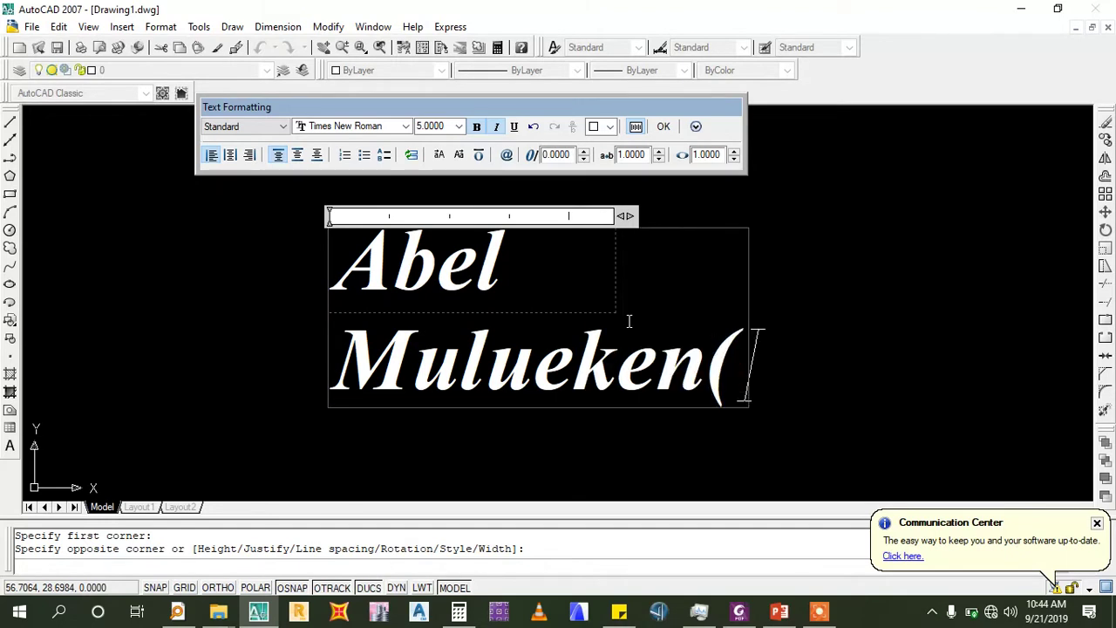
{"action": "type", "text": ")"}
{"action": "key", "text": "Left"}
{"action": "type", "text": "Ci"}
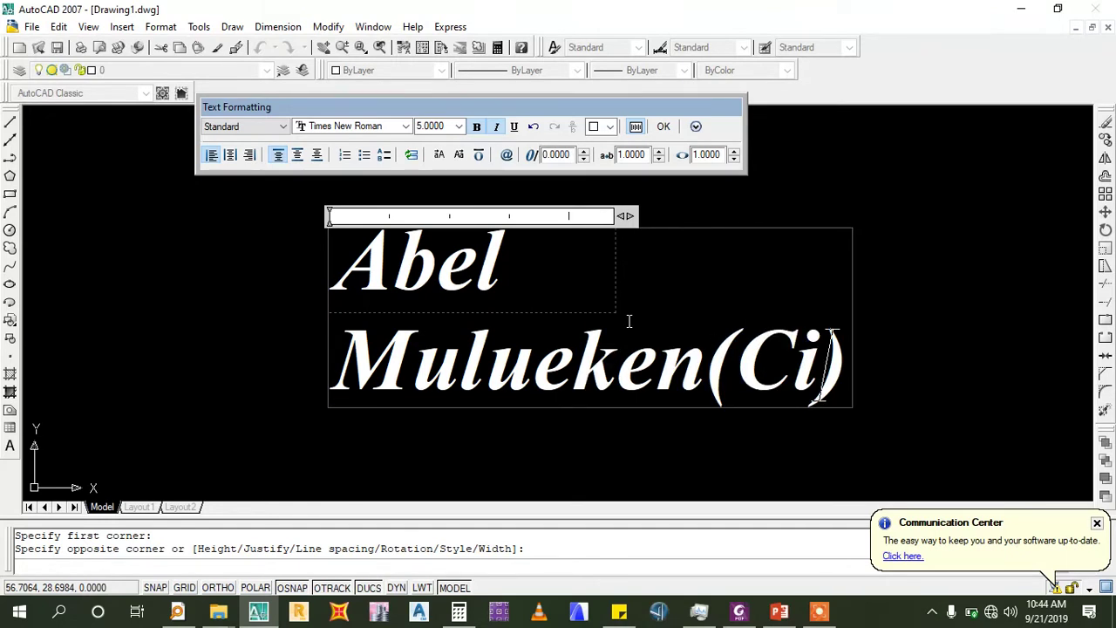
{"action": "type", "text": "vik"}
{"action": "key", "text": "BackSpace"}
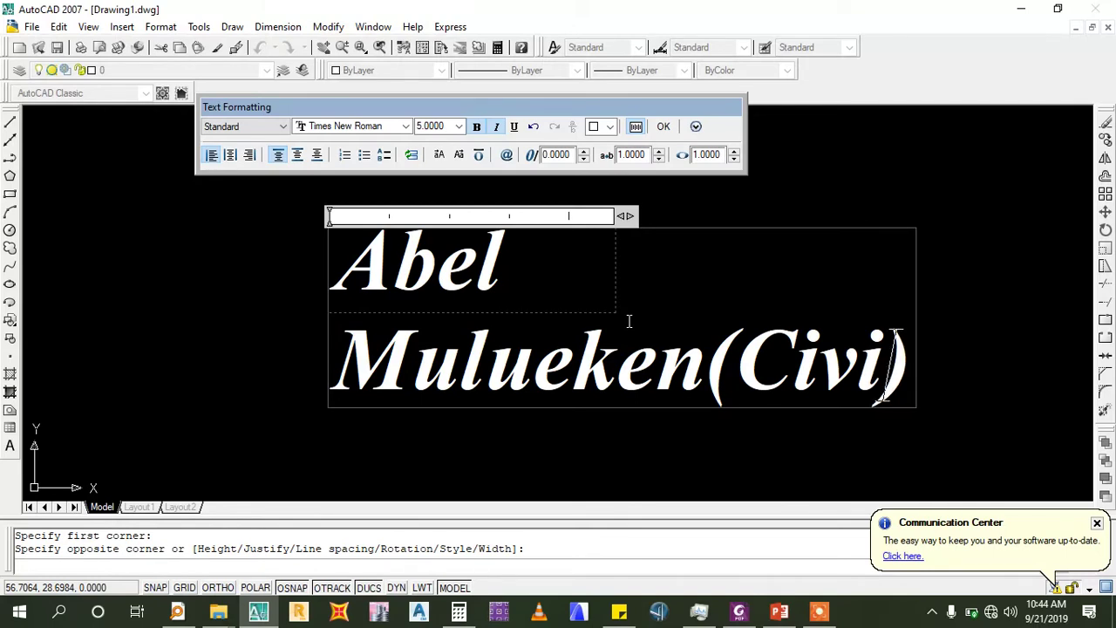
{"action": "type", "text": "l En"}
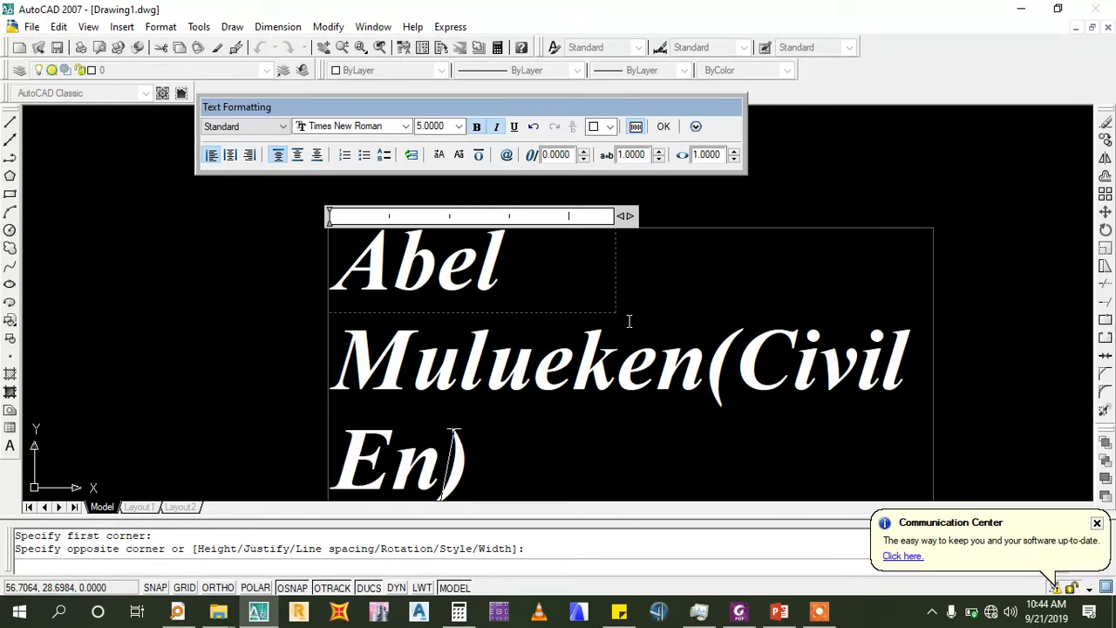
{"action": "type", "text": "gineer"}
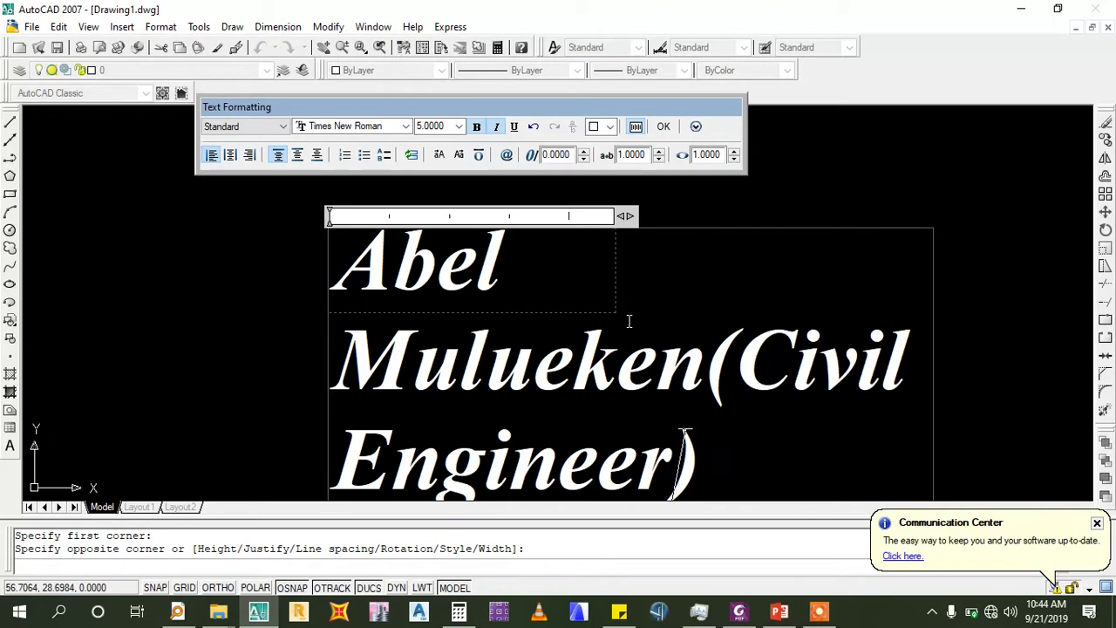
{"action": "left_click", "coordinate": [663, 126]}
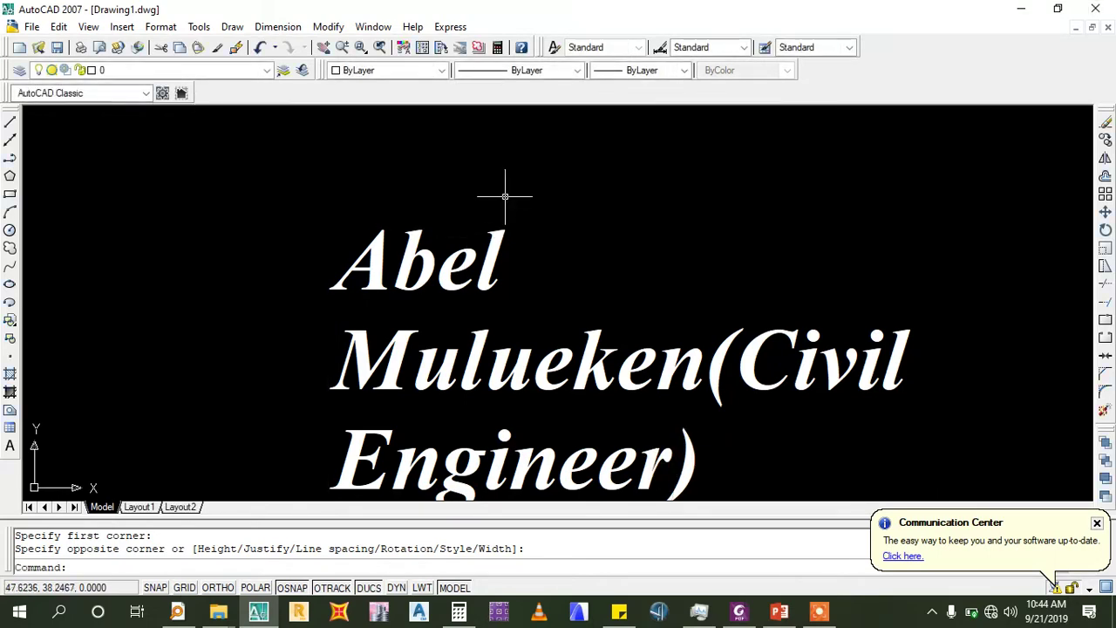
{"action": "scroll", "coordinate": [503, 196], "scroll_direction": "down", "scroll_amount": 2}
{"action": "scroll", "coordinate": [508, 174], "scroll_direction": "up", "scroll_amount": 1}
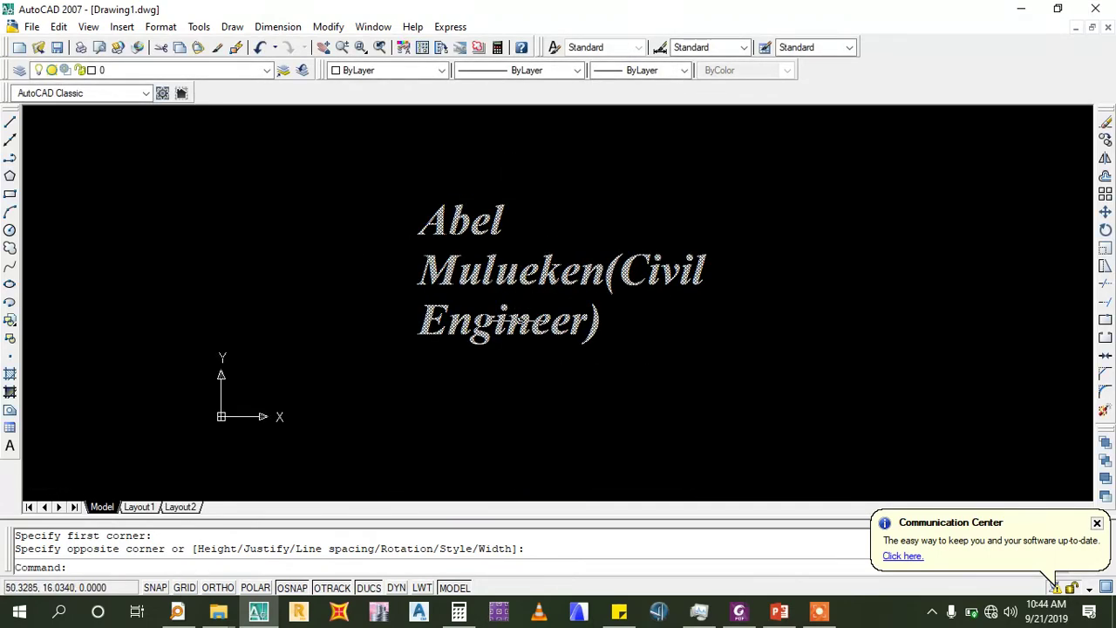
Widen the name MText box so it fits on one line, then window-select the label
{"action": "left_click", "coordinate": [536, 270]}
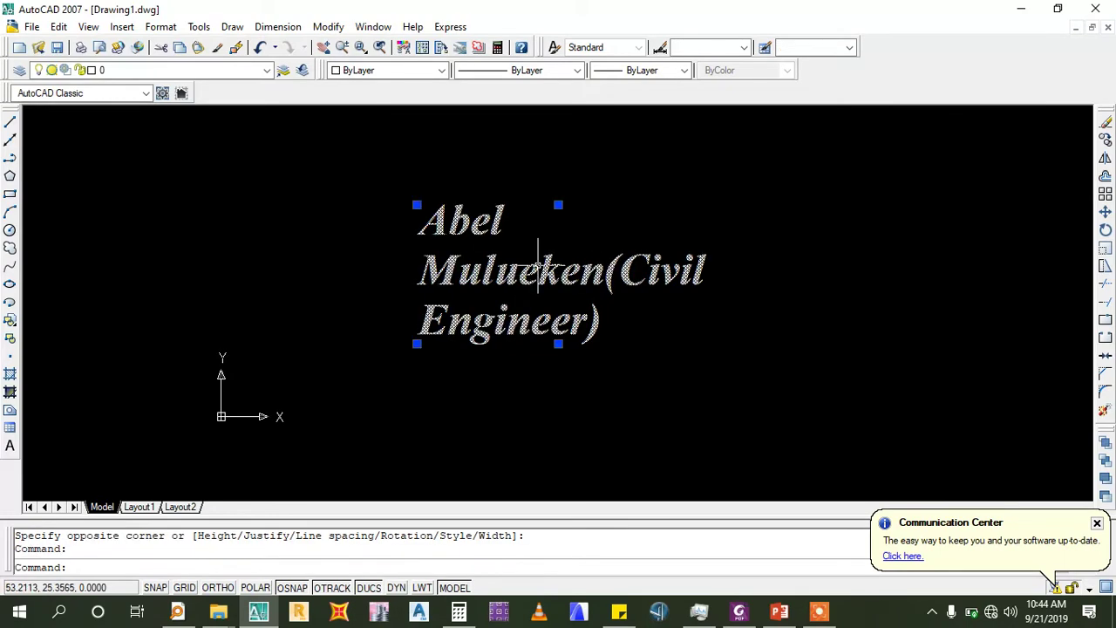
{"action": "double_click", "coordinate": [538, 263]}
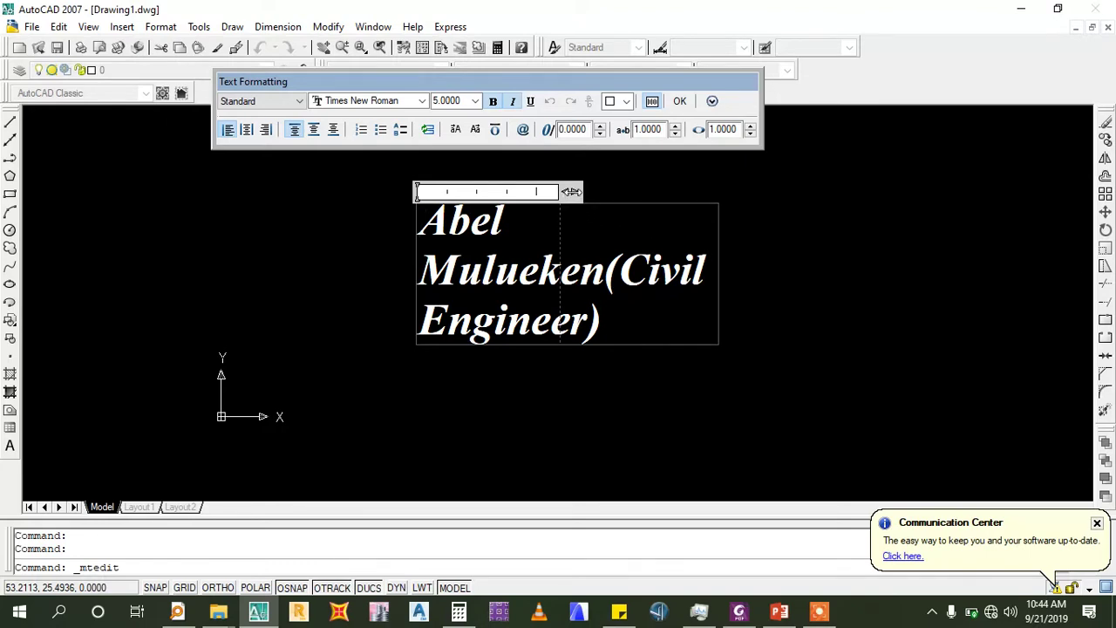
{"action": "left_click_drag", "start_coordinate": [571, 191], "coordinate": [1036, 228]}
{"action": "left_click", "coordinate": [1036, 228]}
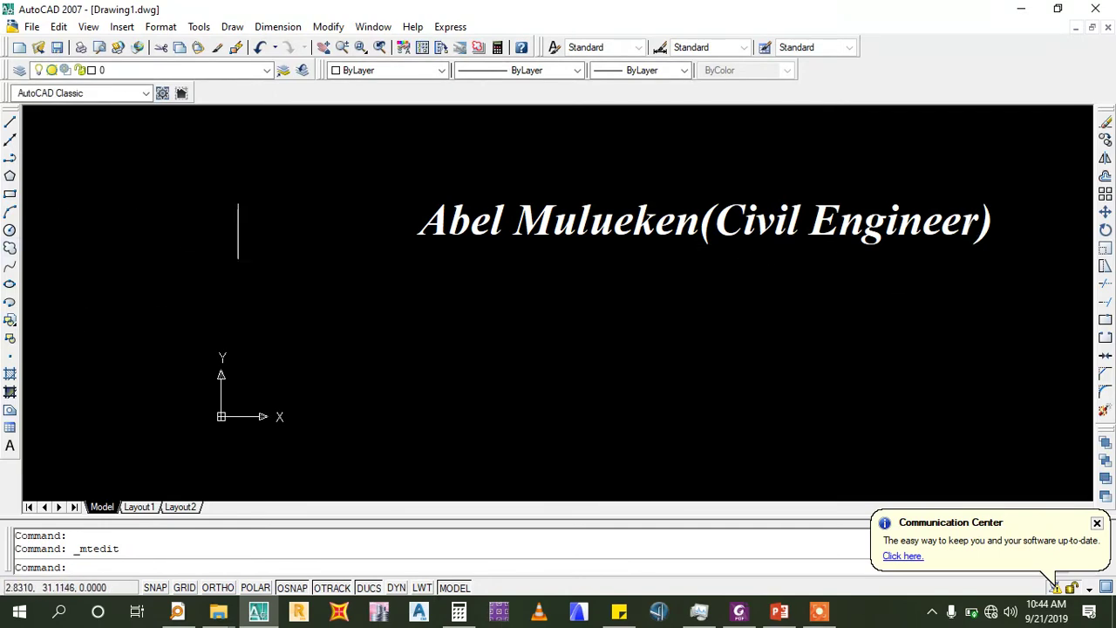
{"action": "scroll", "coordinate": [334, 239], "scroll_direction": "down", "scroll_amount": 2}
{"action": "scroll", "coordinate": [664, 255], "scroll_direction": "up", "scroll_amount": 2}
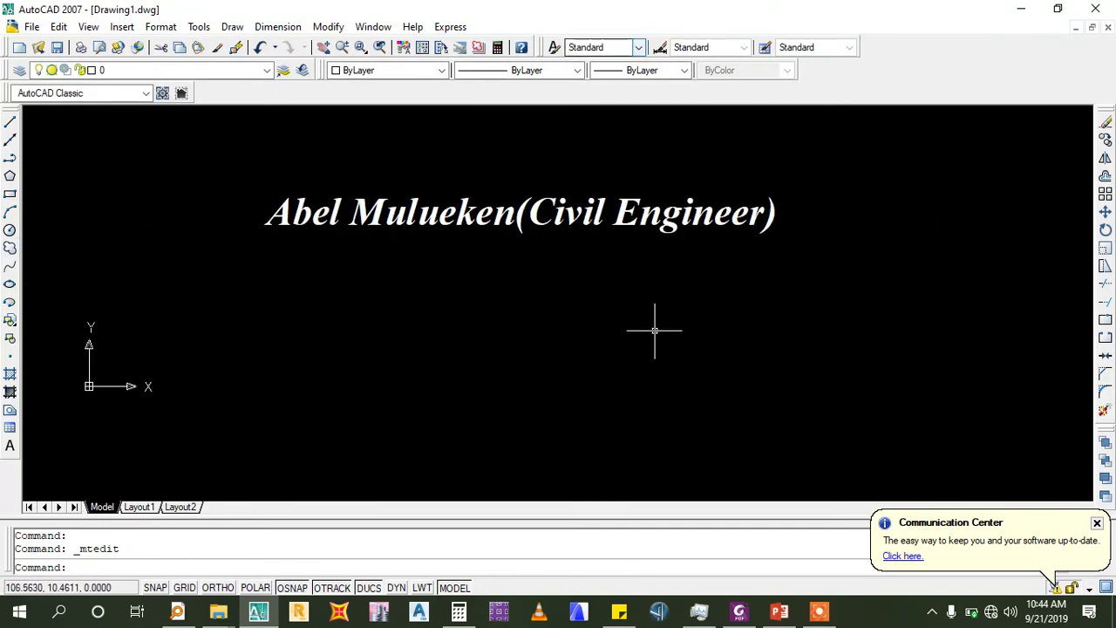
{"action": "left_click", "coordinate": [863, 163]}
{"action": "left_click", "coordinate": [97, 261]}
Erase the label, abandon a single-line TEXT attempt at 0° rotation, and turn Ortho mode on
{"action": "key", "text": "Delete"}
{"action": "type", "text": "text"}
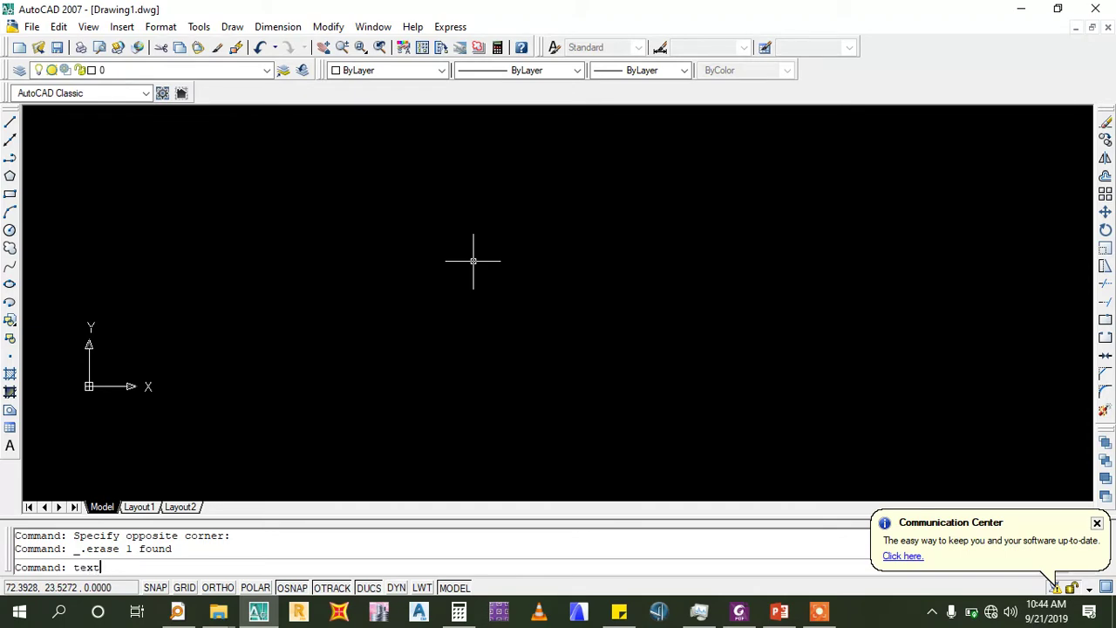
{"action": "key", "text": "Return"}
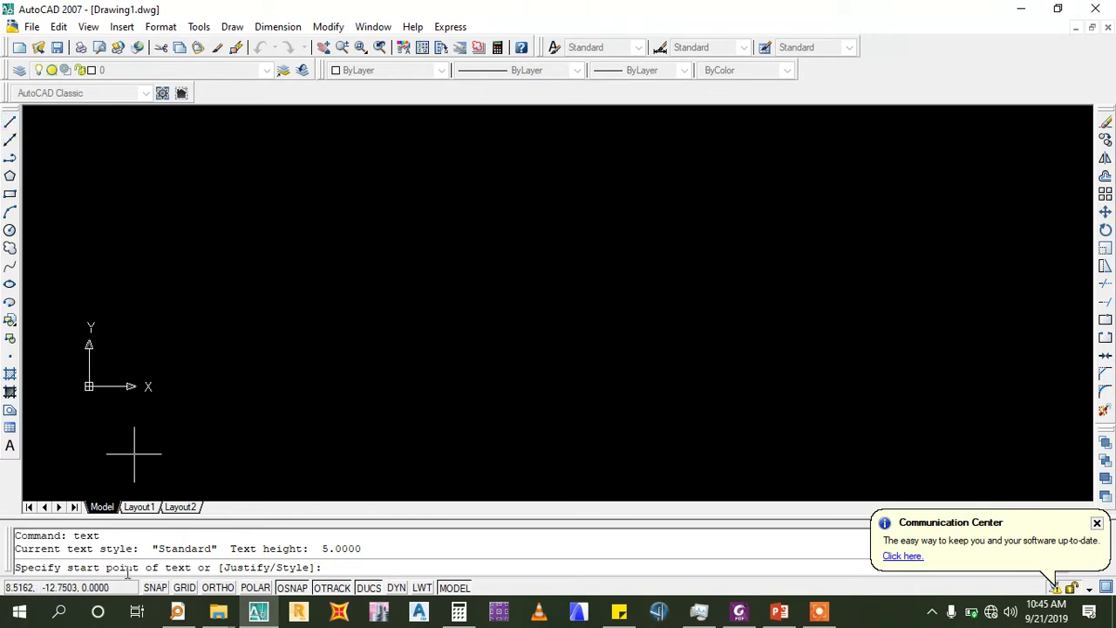
{"action": "left_click", "coordinate": [353, 234]}
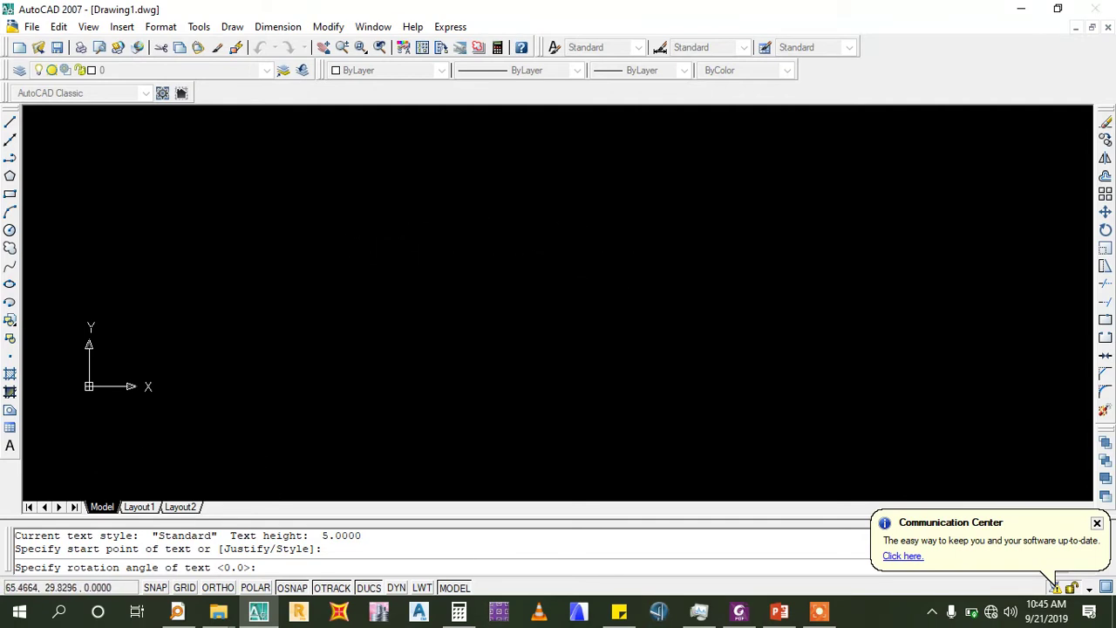
{"action": "key", "text": "Return"}
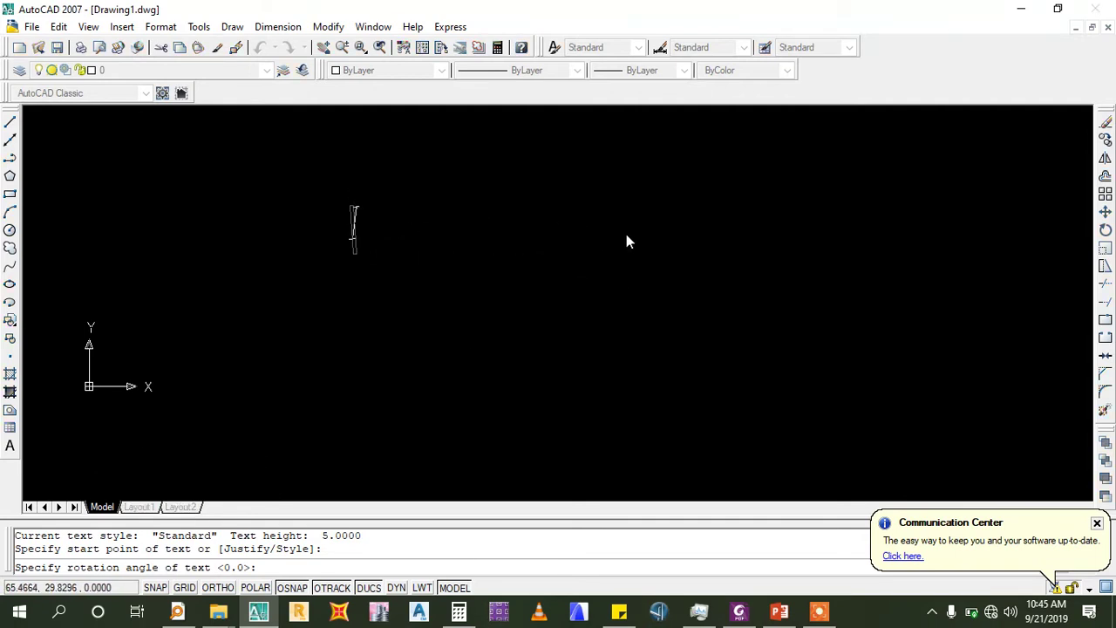
{"action": "key", "text": "Return"}
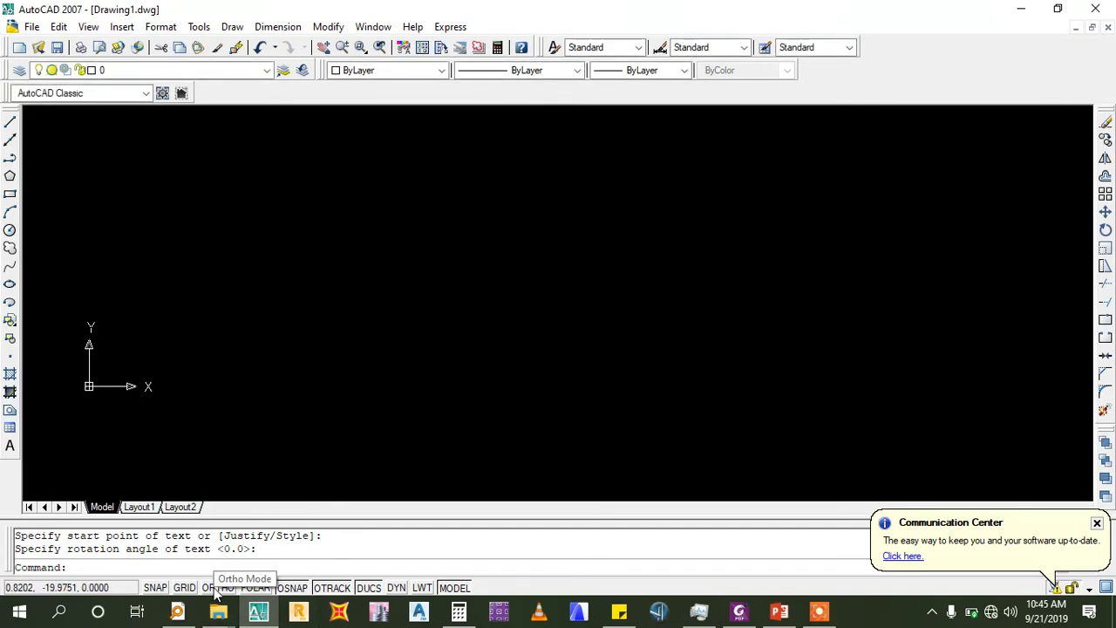
{"action": "left_click", "coordinate": [218, 588]}
{"action": "type", "text": "text"}
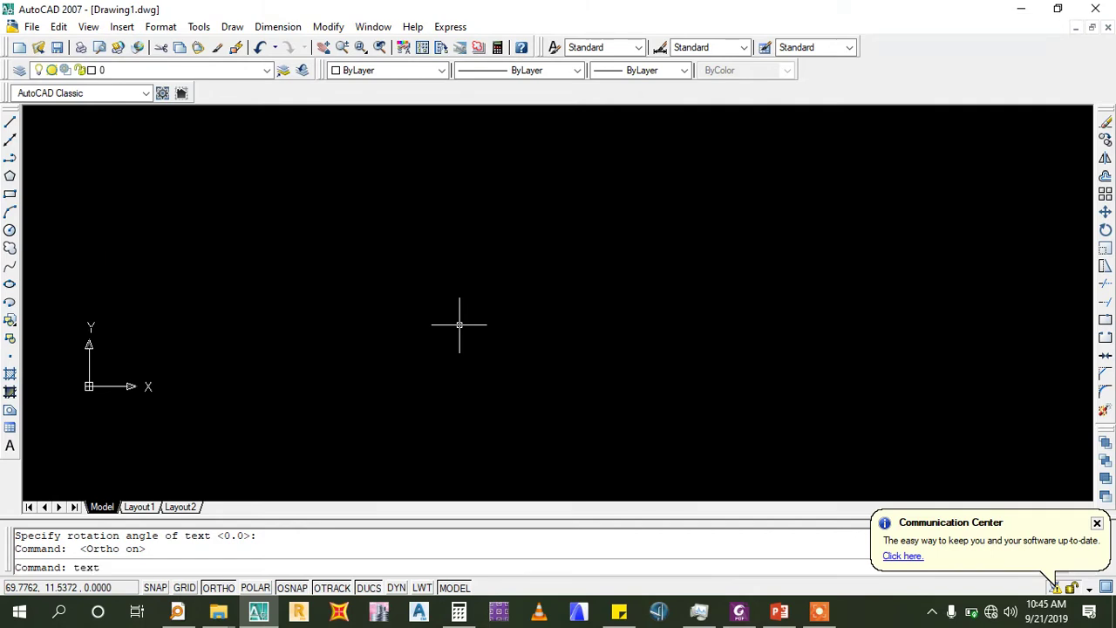
Place a single-line text label with the drafter's name and 'Civil' at 0° rotation
{"action": "key", "text": "Return"}
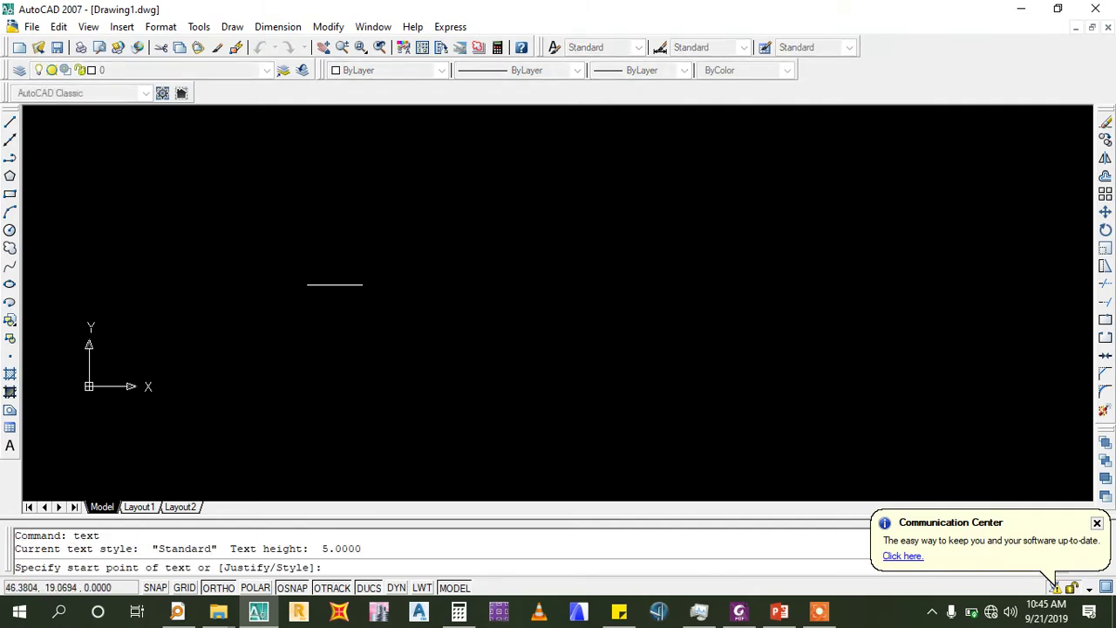
{"action": "left_click", "coordinate": [360, 236]}
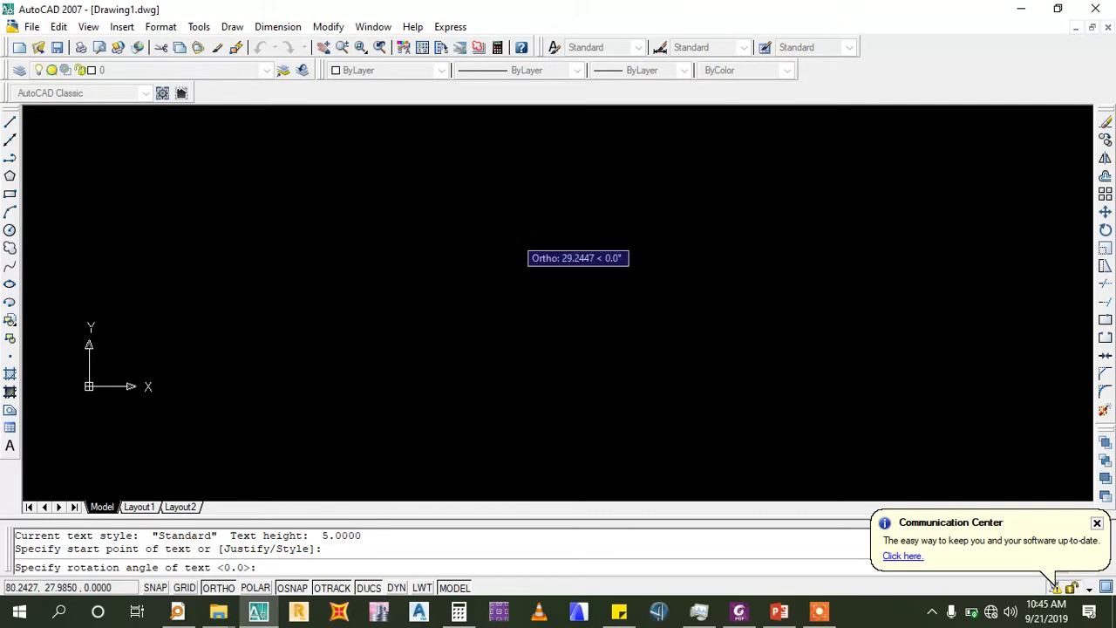
{"action": "left_click", "coordinate": [513, 234]}
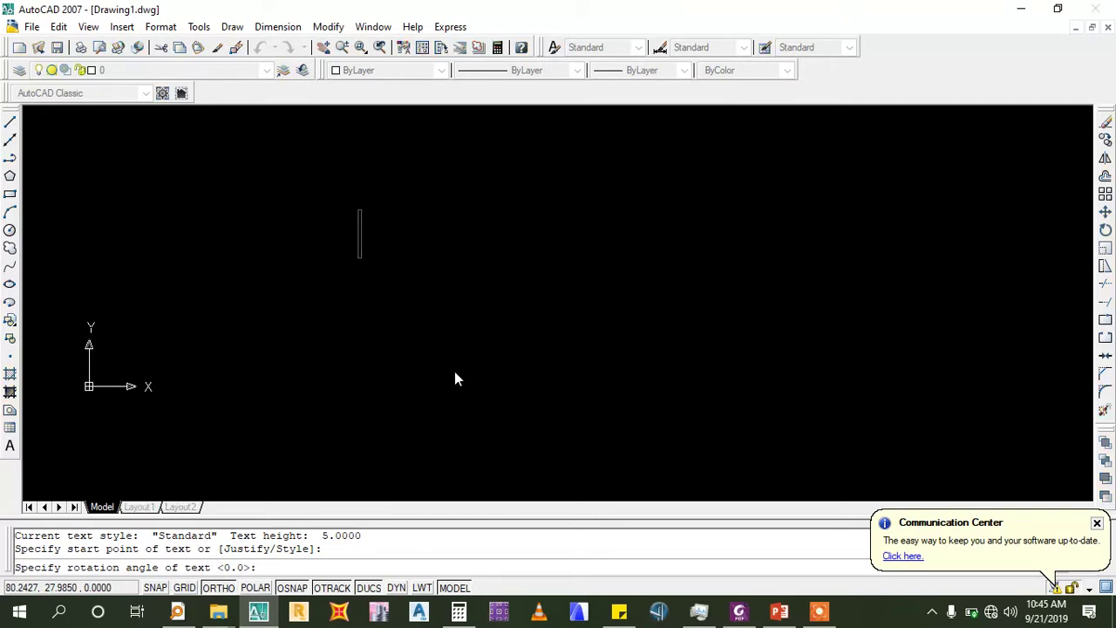
{"action": "type", "text": "A be"}
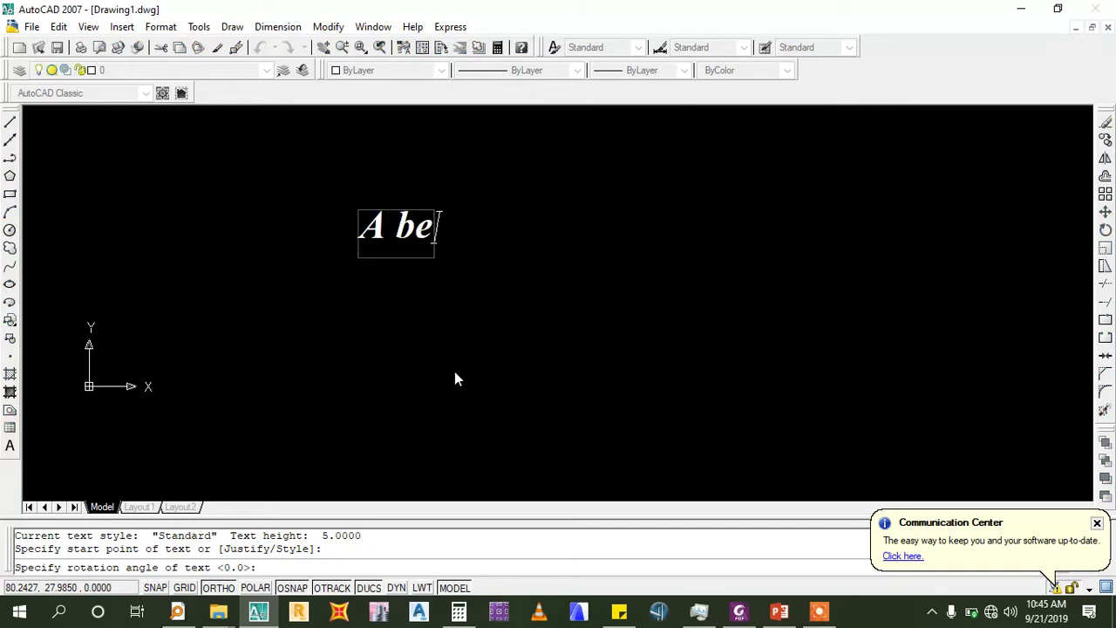
{"action": "key", "text": "BackSpace"}
{"action": "key", "text": "BackSpace"}
{"action": "key", "text": "BackSpace"}
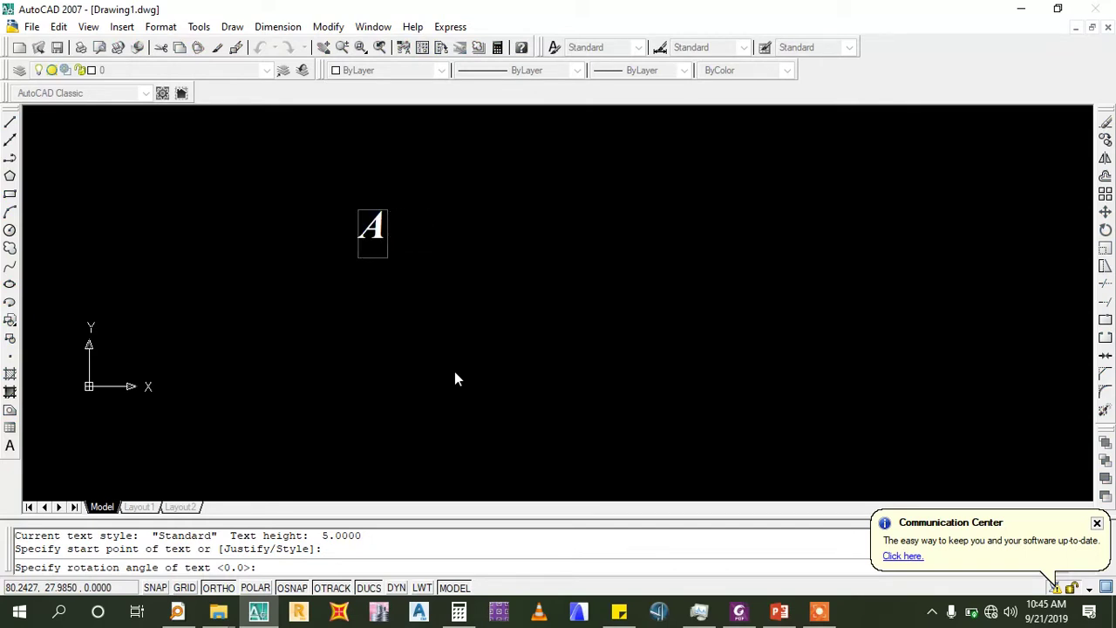
{"action": "type", "text": "bel M"}
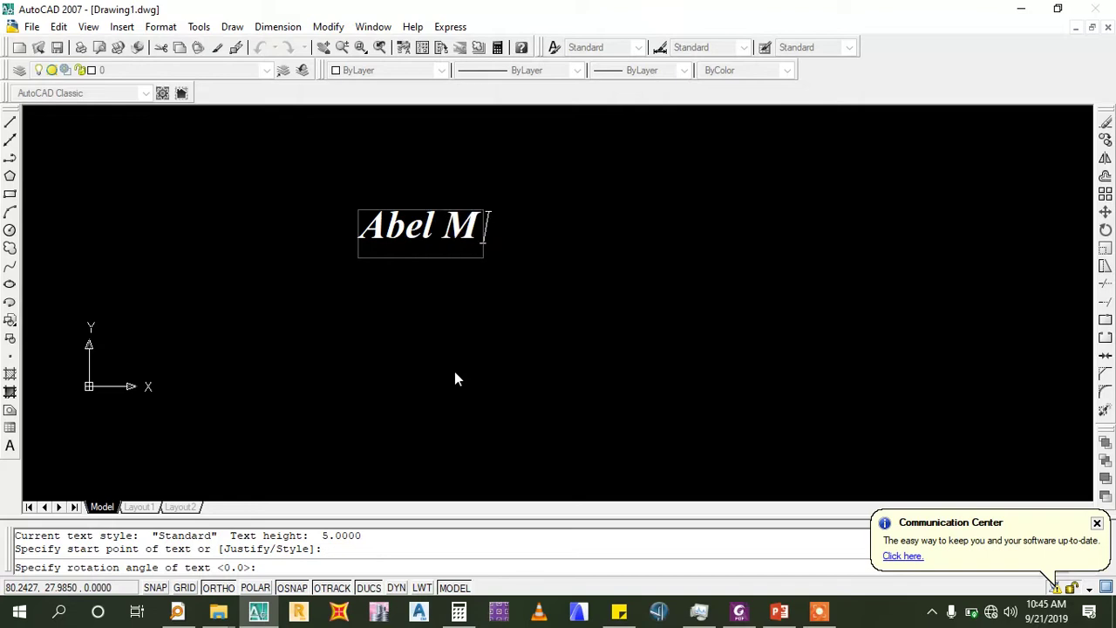
{"action": "type", "text": ". C"}
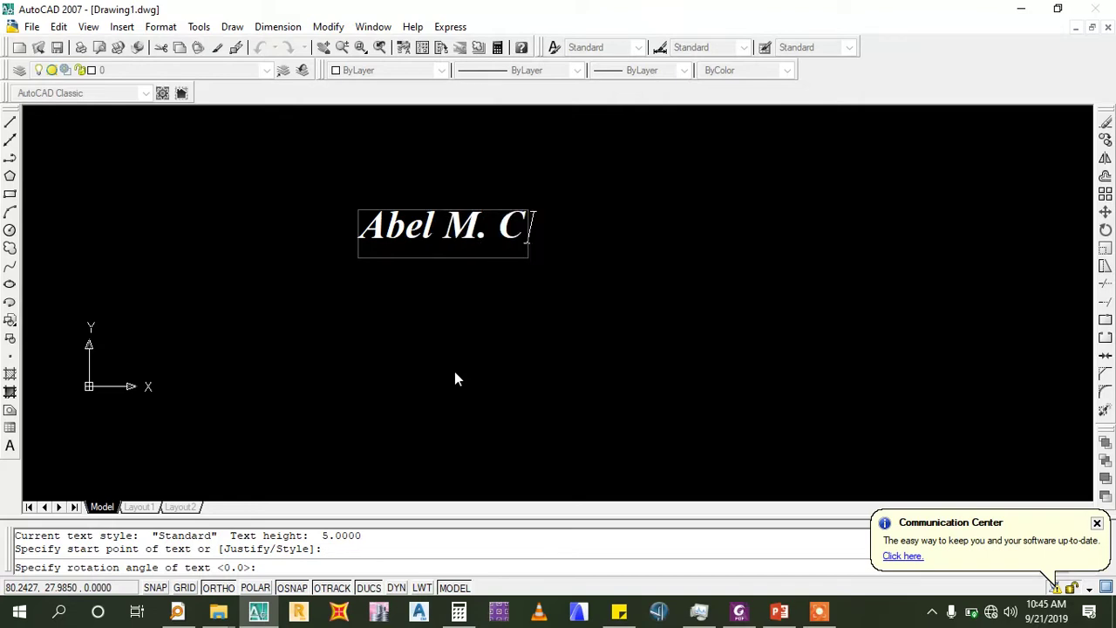
{"action": "type", "text": "ivil"}
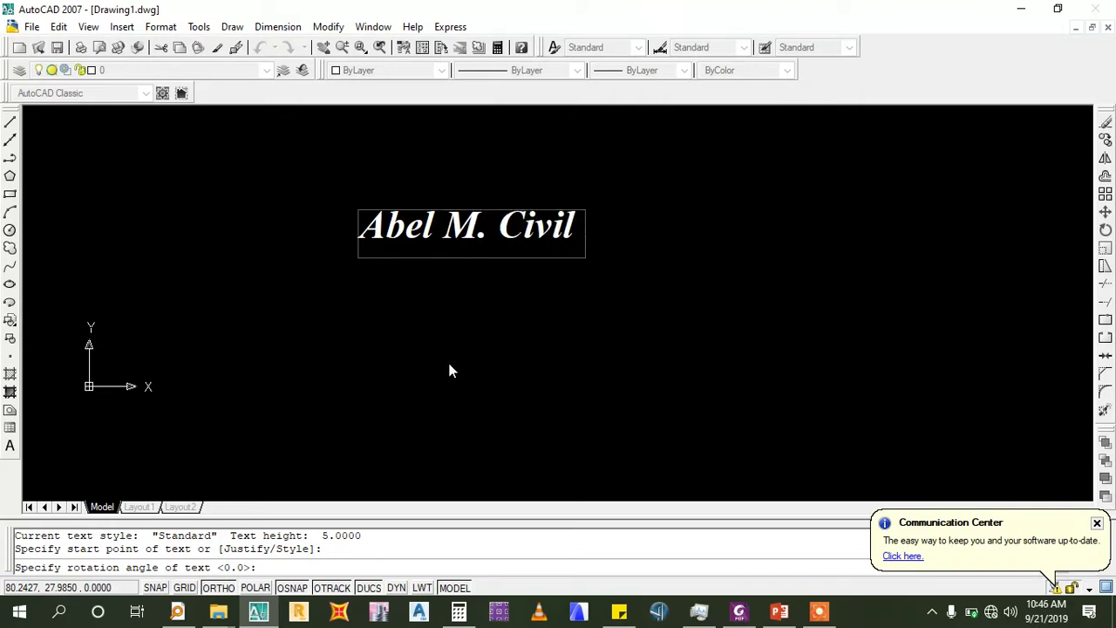
{"action": "left_click", "coordinate": [659, 383]}
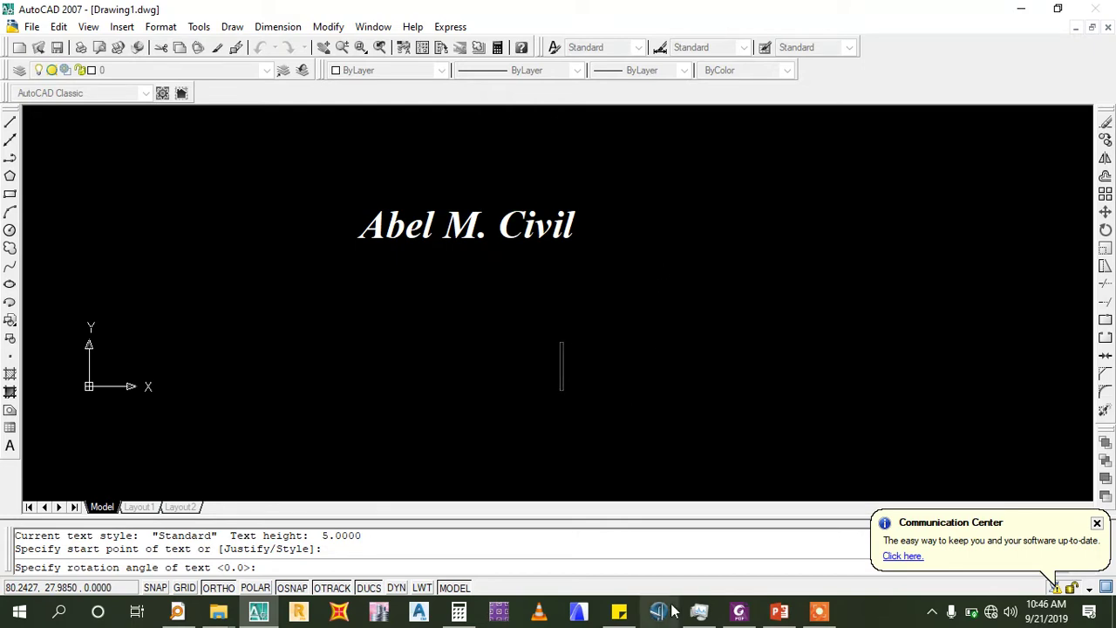
{"action": "key", "text": "Return"}
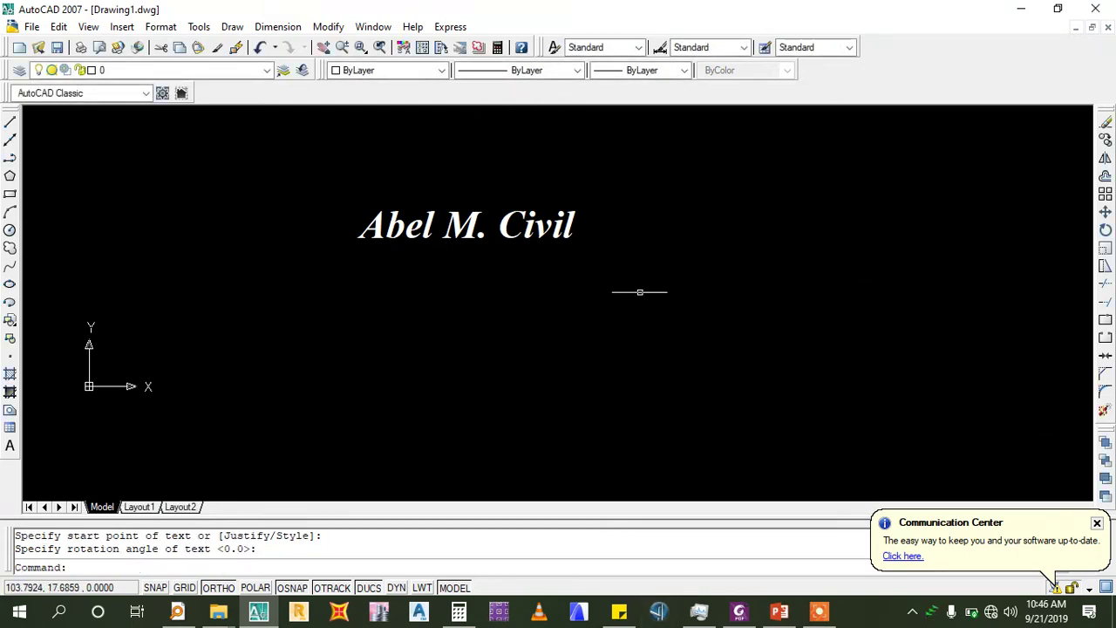
Erase the name text, pan so the origin sits lower left, and bring up the assignment slide
{"action": "scroll", "coordinate": [545, 243], "scroll_direction": "up", "scroll_amount": 3}
{"action": "scroll", "coordinate": [706, 279], "scroll_direction": "down", "scroll_amount": 4}
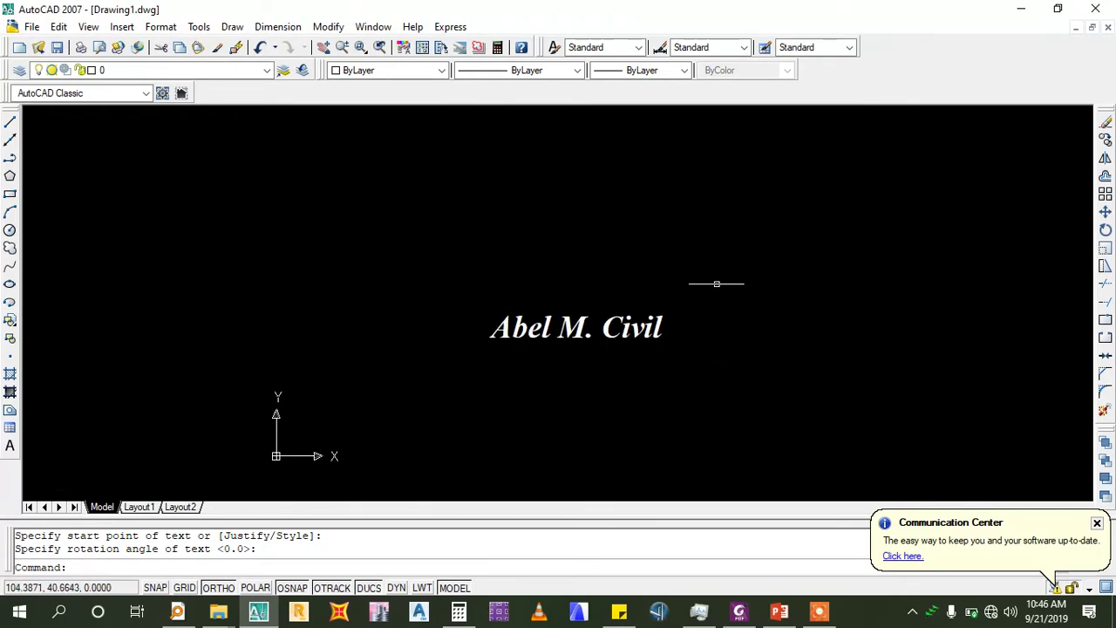
{"action": "left_click", "coordinate": [726, 269]}
{"action": "left_click", "coordinate": [435, 356]}
{"action": "key", "text": "Delete"}
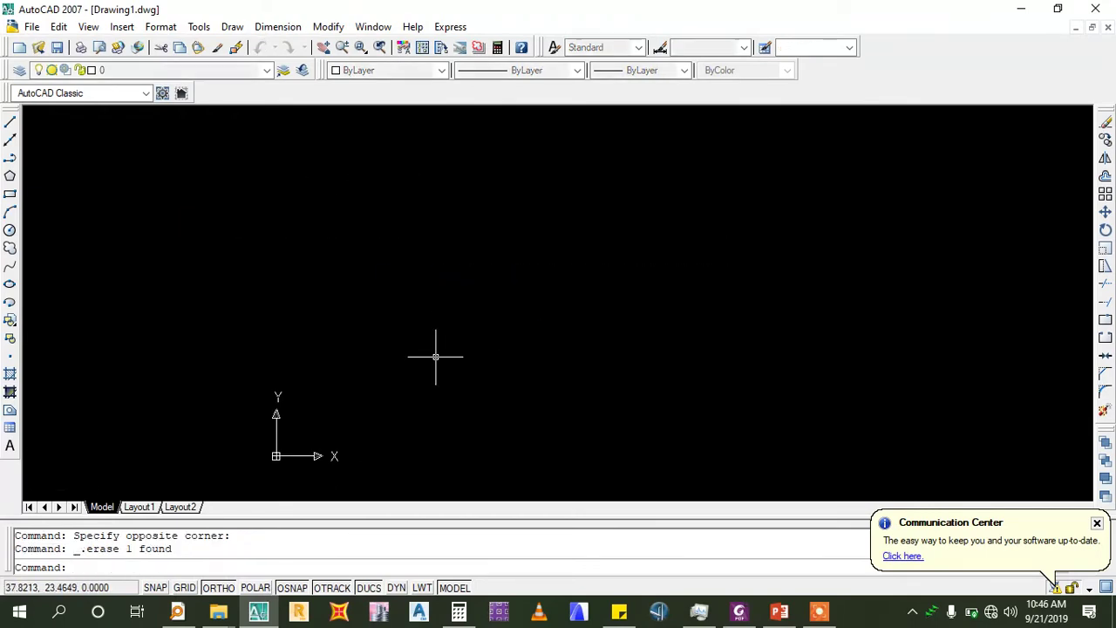
{"action": "middle_click_drag", "start_coordinate": [481, 286], "coordinate": [461, 409]}
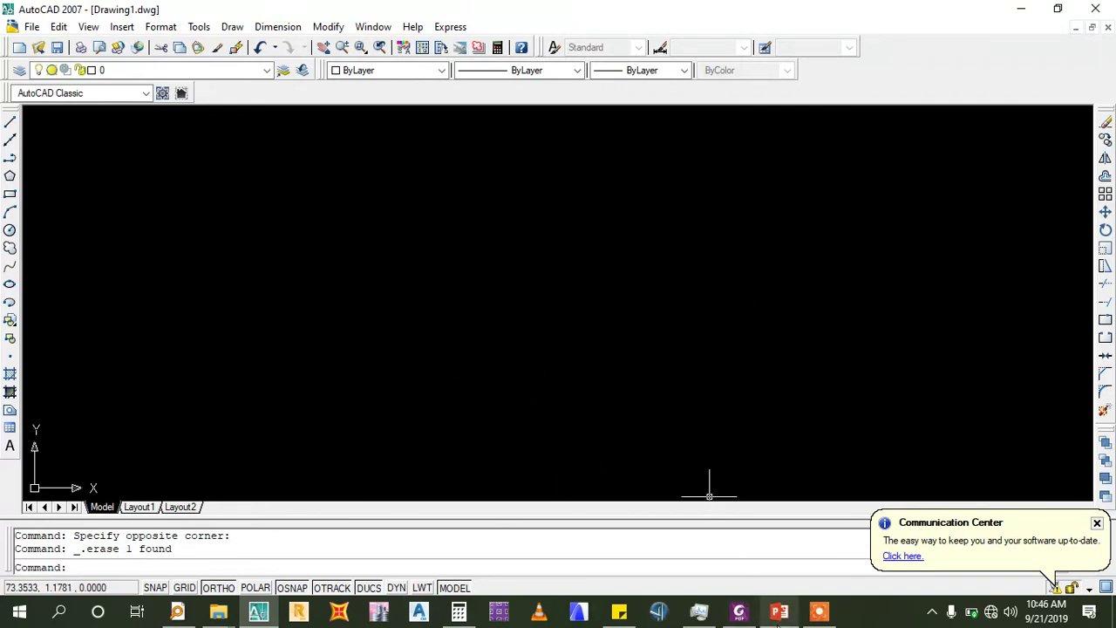
{"action": "left_click", "coordinate": [780, 611]}
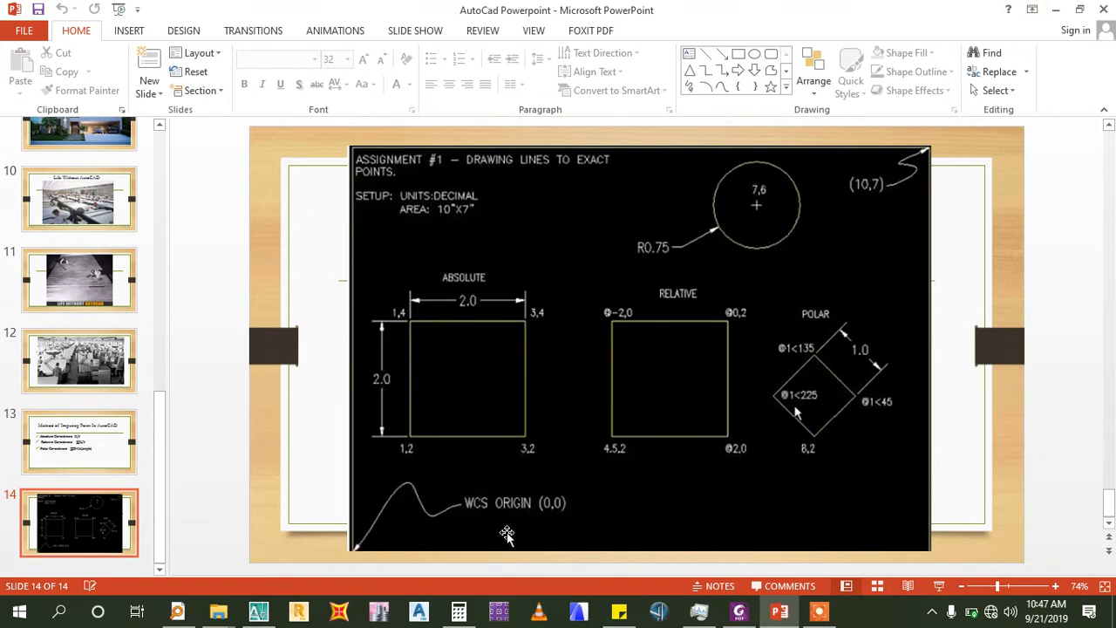
{"action": "left_click", "coordinate": [1058, 9]}
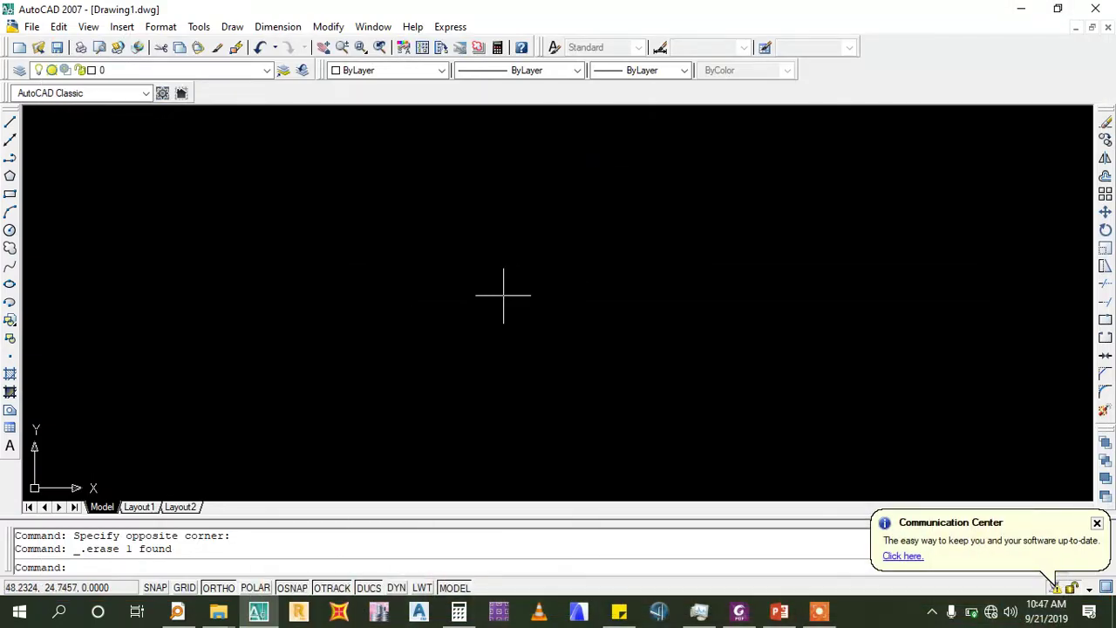
Draw the boundary rectangle from corner 0,0 to corner 10,7
{"action": "left_click", "coordinate": [10, 196]}
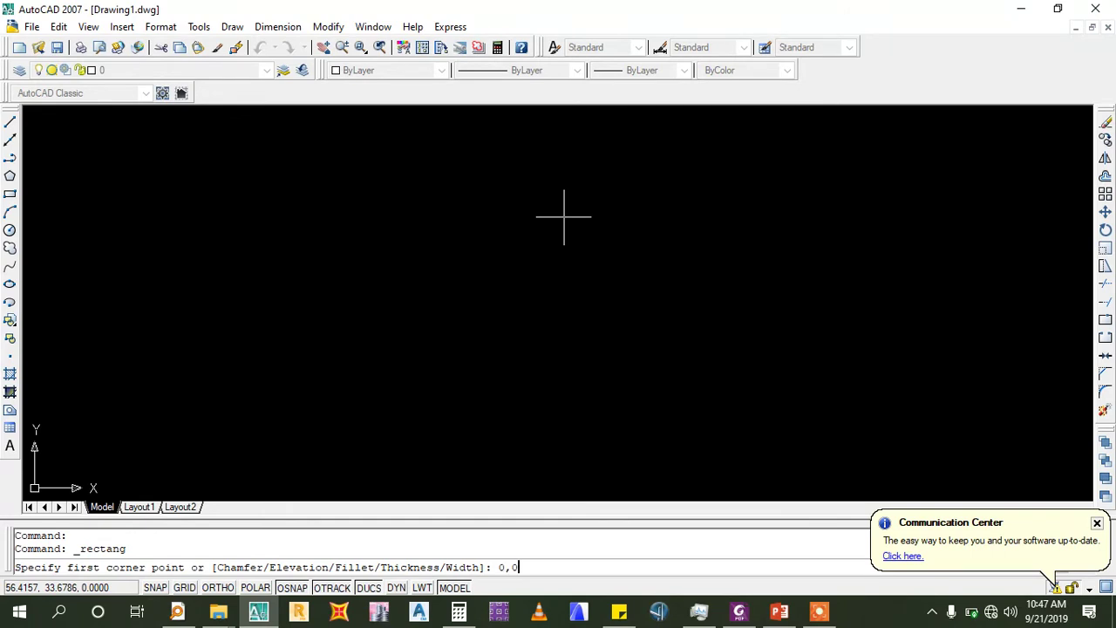
{"action": "key", "text": "Return"}
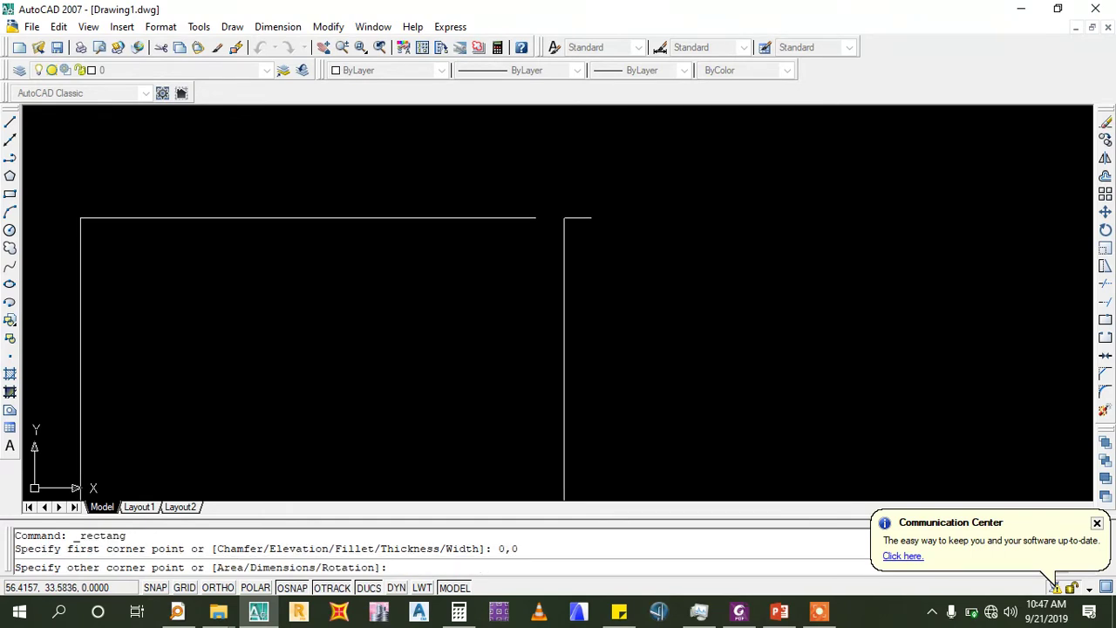
{"action": "scroll", "coordinate": [583, 137], "scroll_direction": "down", "scroll_amount": 2}
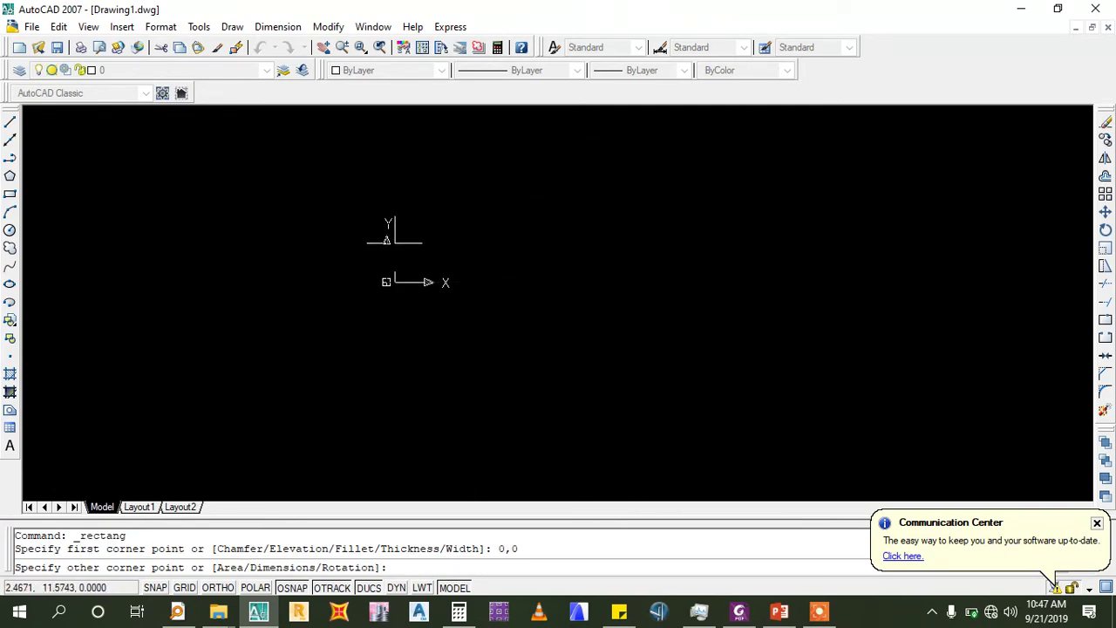
{"action": "scroll", "coordinate": [394, 235], "scroll_direction": "up", "scroll_amount": 3}
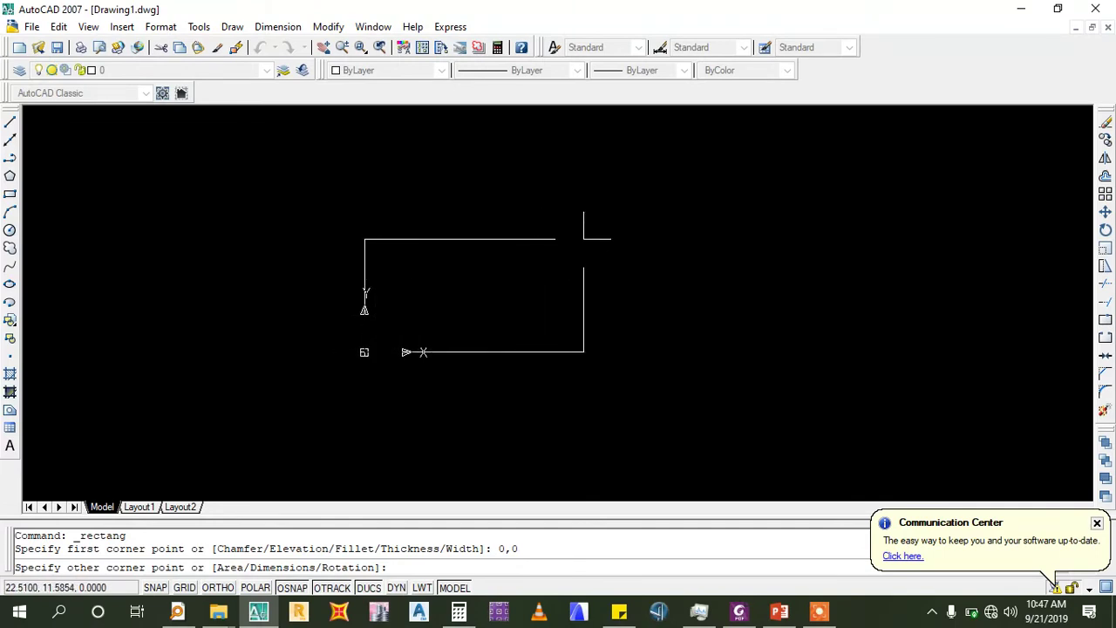
{"action": "mouse_move", "coordinate": [779, 611]}
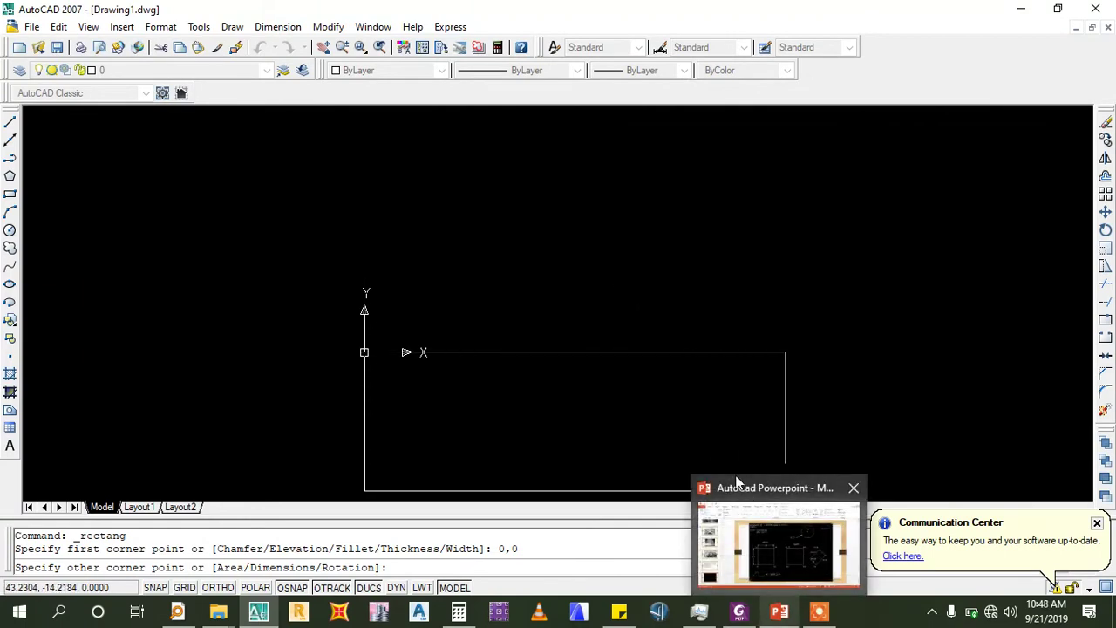
{"action": "left_click", "coordinate": [766, 549]}
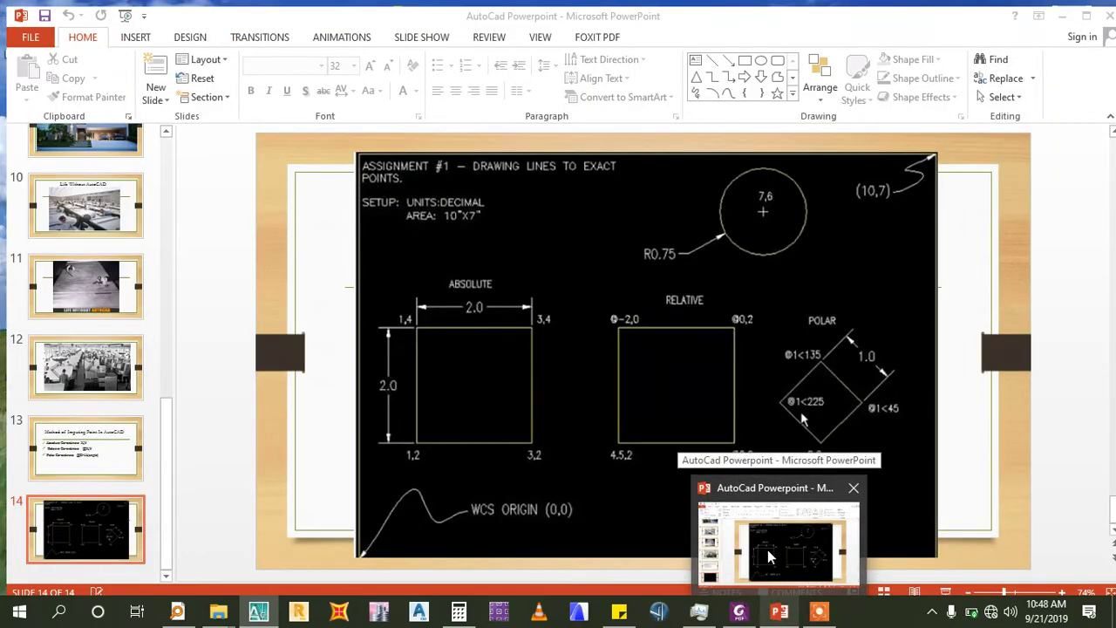
{"action": "left_click", "coordinate": [769, 550]}
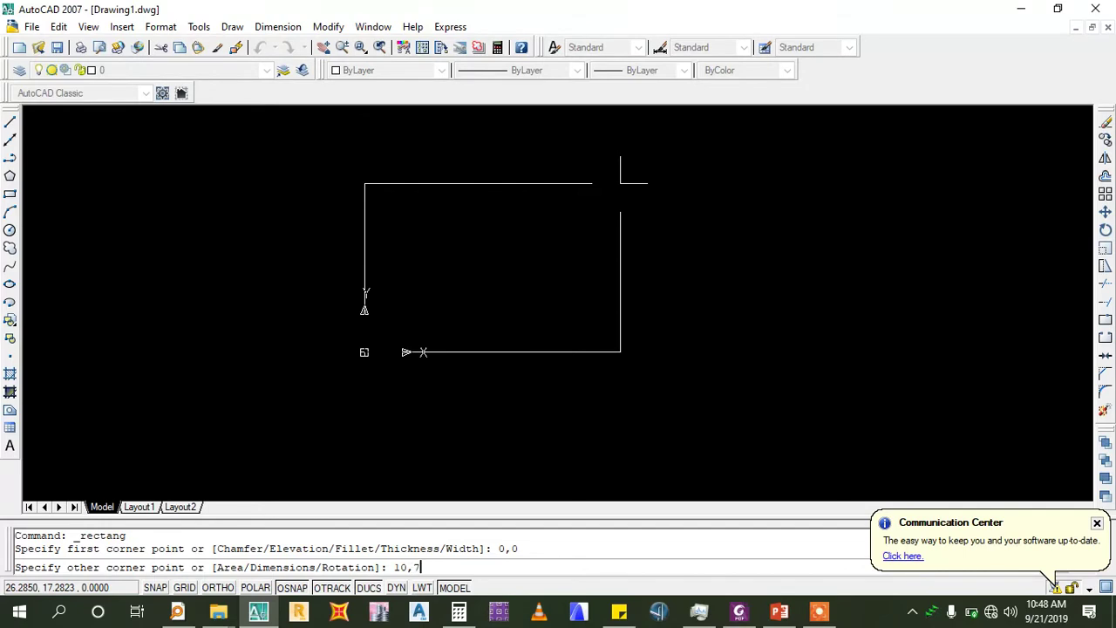
{"action": "key", "text": "Return"}
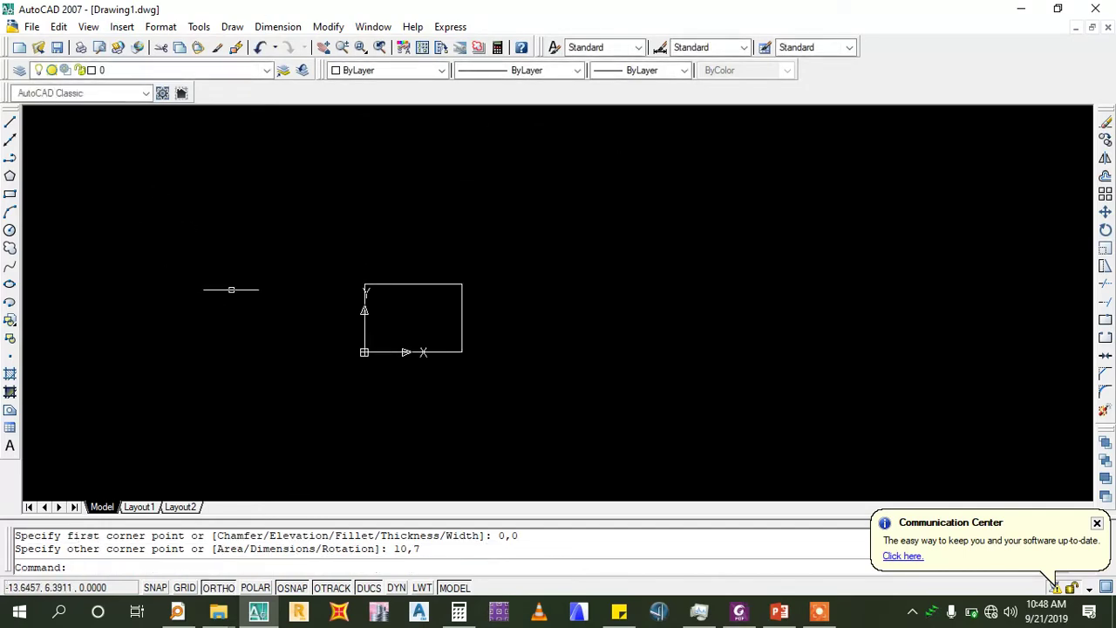
Zoom to fit the boundary and check the slide for the absolute square's corners
{"action": "scroll", "coordinate": [349, 314], "scroll_direction": "up", "scroll_amount": 1}
{"action": "scroll", "coordinate": [371, 322], "scroll_direction": "up", "scroll_amount": 1}
{"action": "scroll", "coordinate": [371, 336], "scroll_direction": "up", "scroll_amount": 2}
{"action": "scroll", "coordinate": [184, 263], "scroll_direction": "down", "scroll_amount": 1}
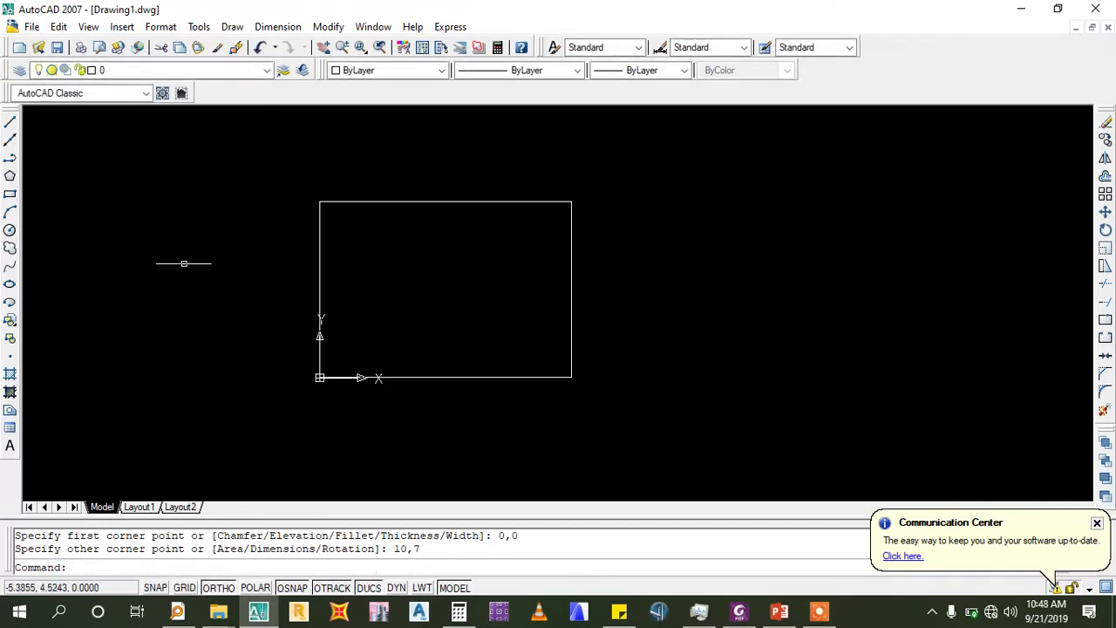
{"action": "scroll", "coordinate": [252, 346], "scroll_direction": "up", "scroll_amount": 1}
{"action": "scroll", "coordinate": [433, 130], "scroll_direction": "up", "scroll_amount": 2}
{"action": "scroll", "coordinate": [434, 130], "scroll_direction": "down", "scroll_amount": 1}
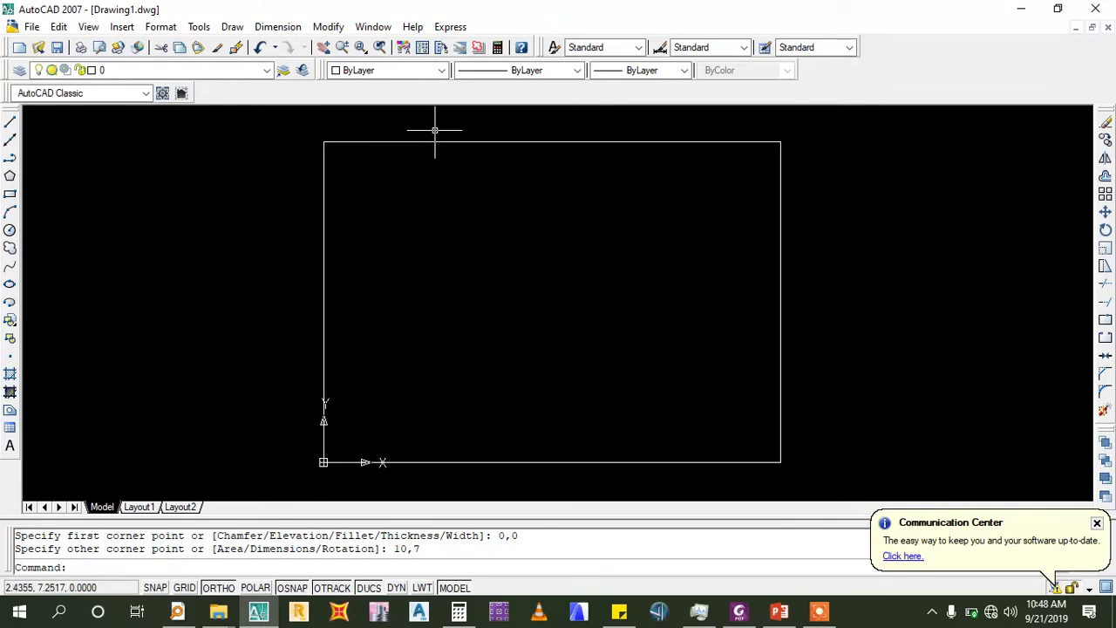
{"action": "left_click", "coordinate": [778, 613]}
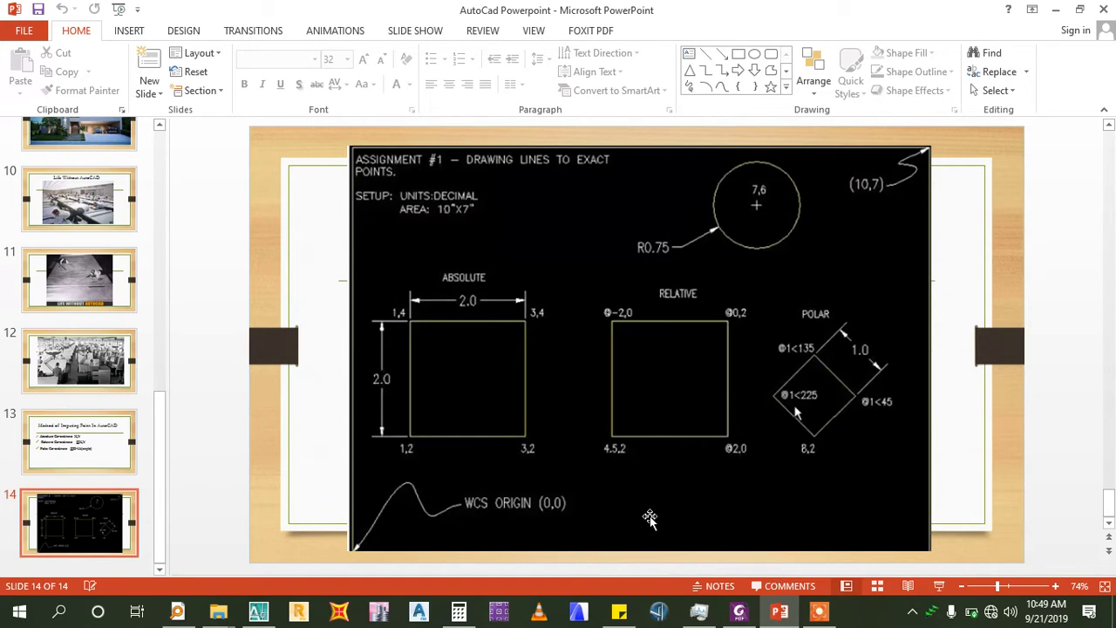
{"action": "left_click", "coordinate": [778, 611]}
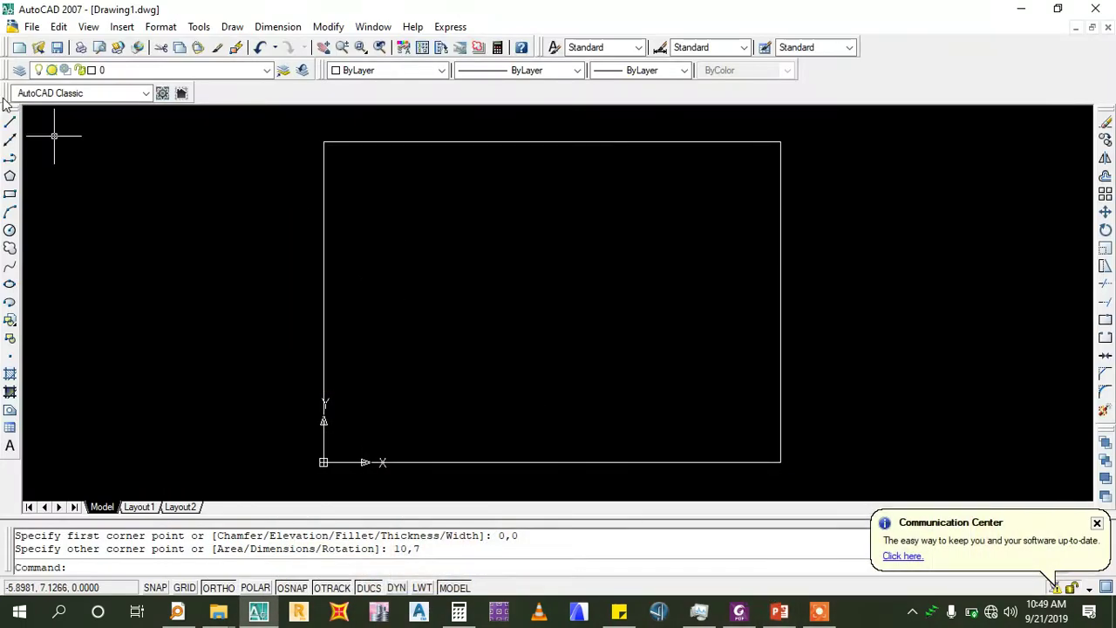
Draw a square with lines through 1,2, 3,2, 3,4 and 1,4, closing back to the start
{"action": "left_click", "coordinate": [9, 124]}
{"action": "type", "text": "1,2"}
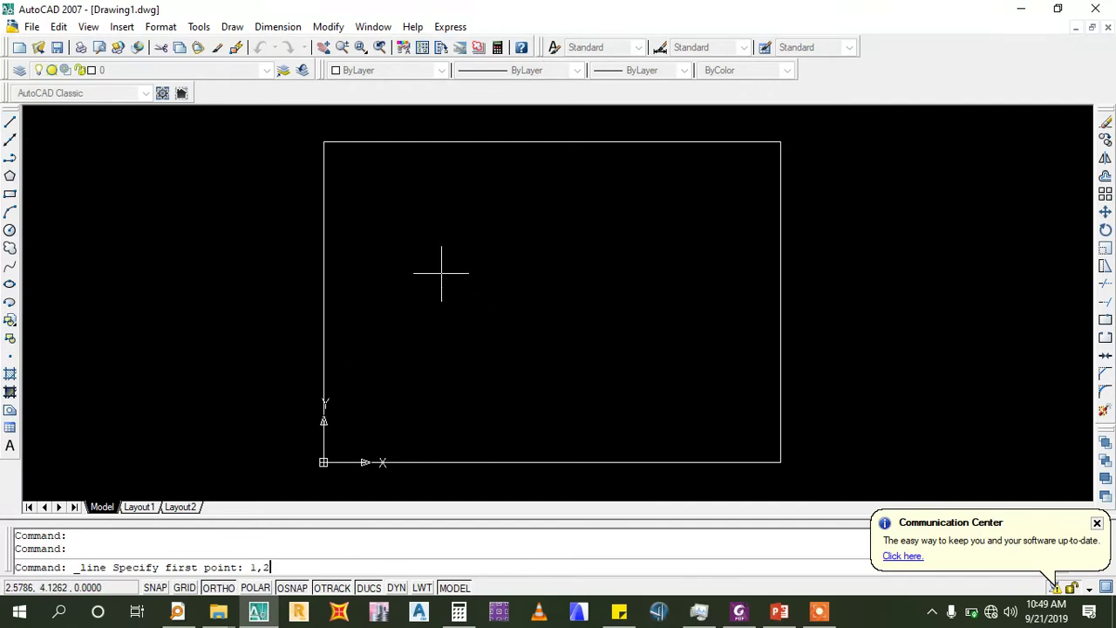
{"action": "key", "text": "Return"}
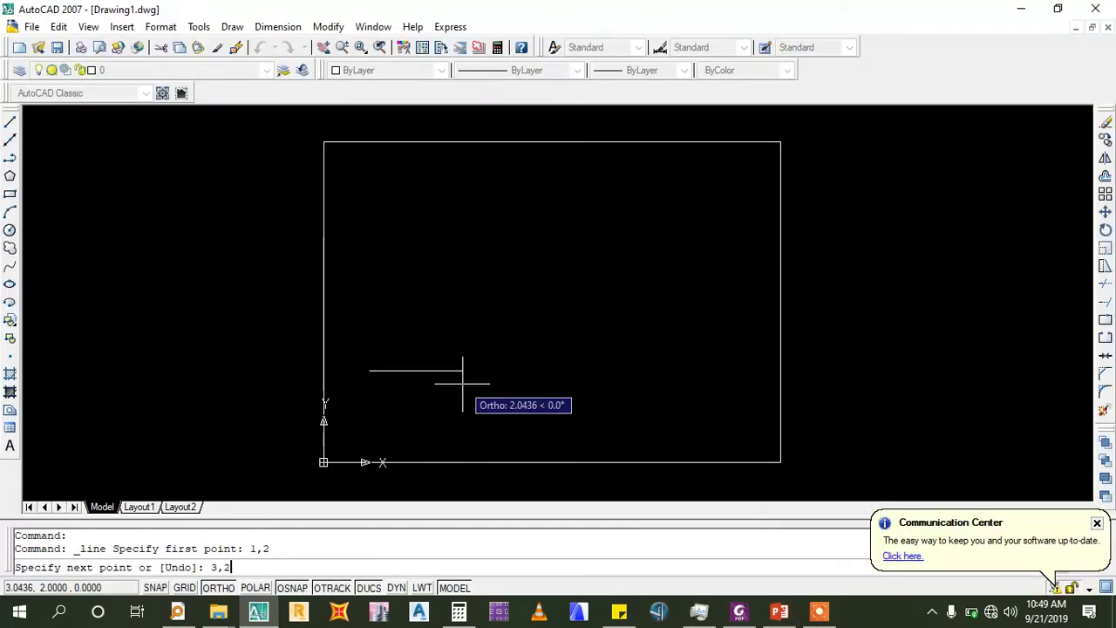
{"action": "key", "text": "Return"}
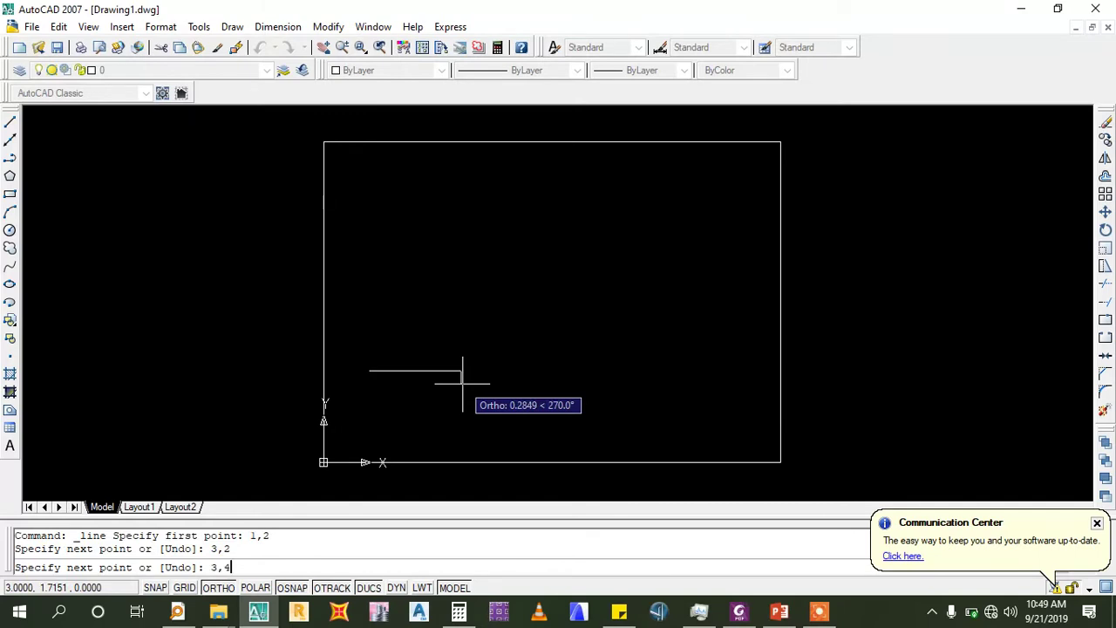
{"action": "key", "text": "Return"}
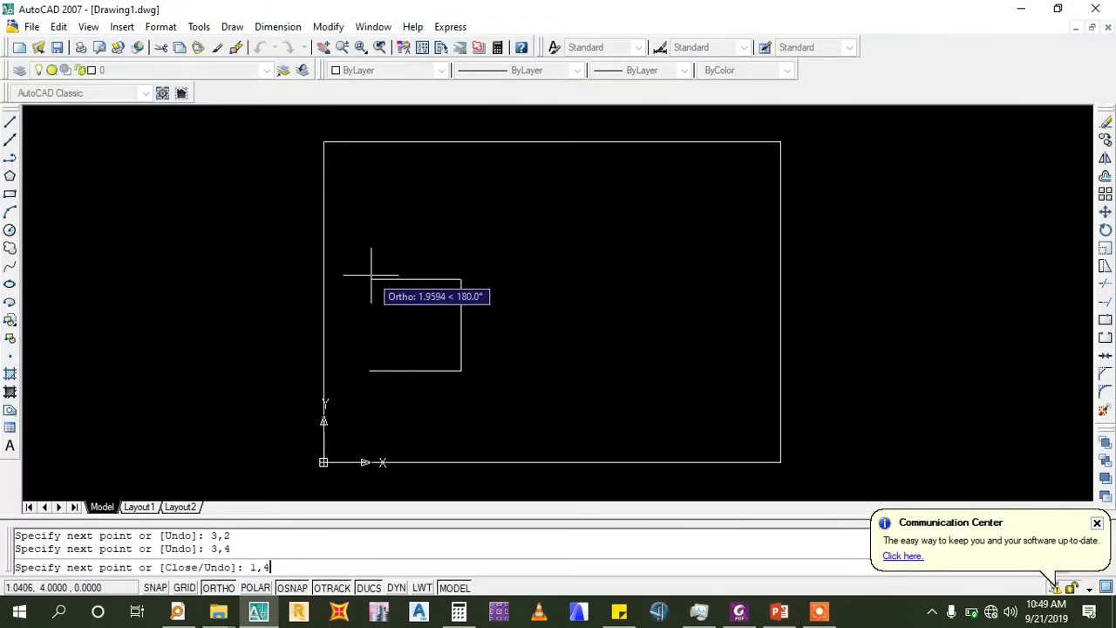
{"action": "key", "text": "Return"}
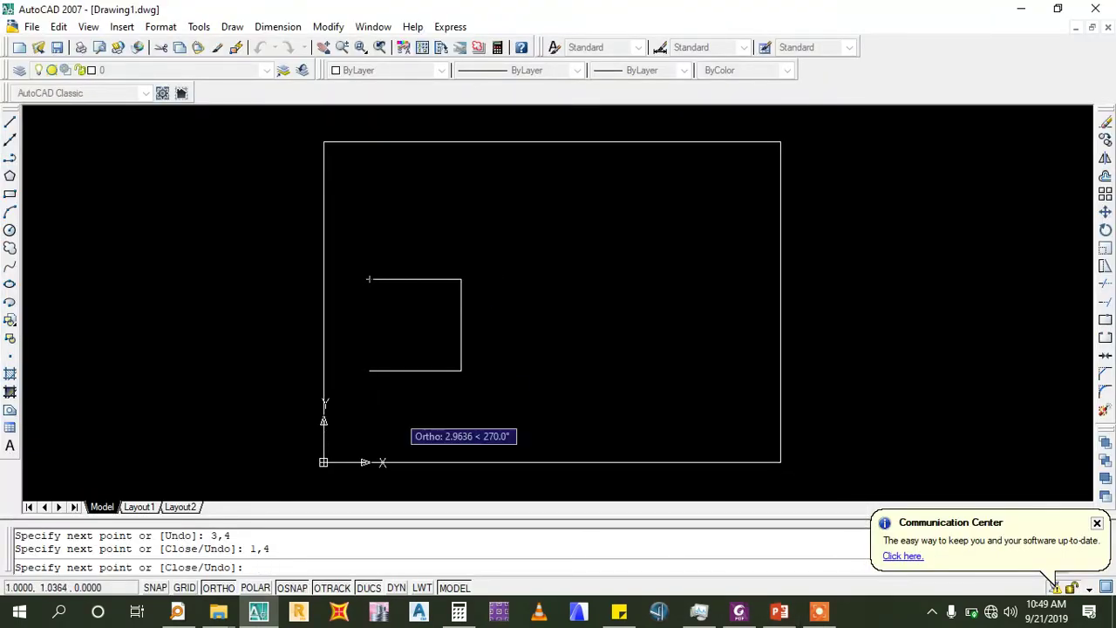
{"action": "left_click", "coordinate": [369, 370]}
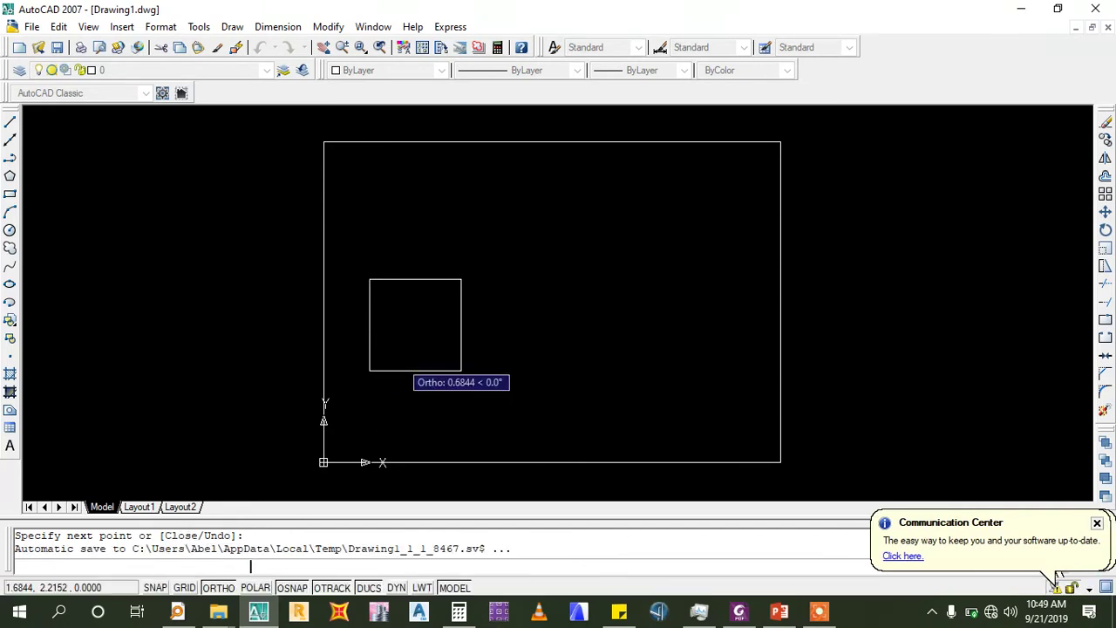
{"action": "key", "text": "Return"}
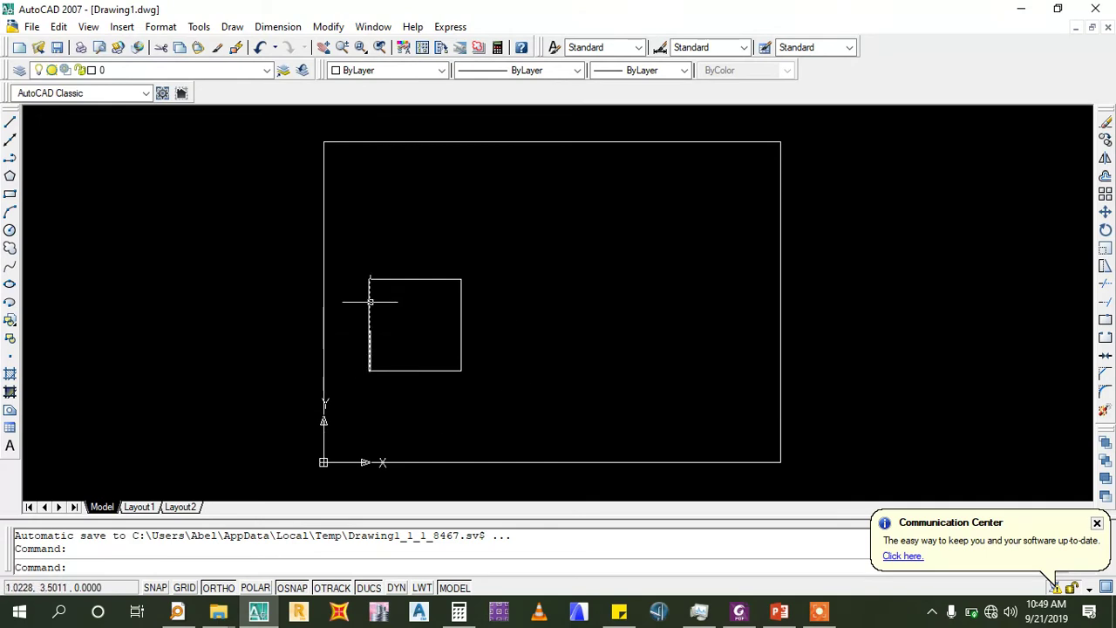
Window-select the square and delete it, leaving only the boundary rectangle
{"action": "left_click", "coordinate": [489, 236]}
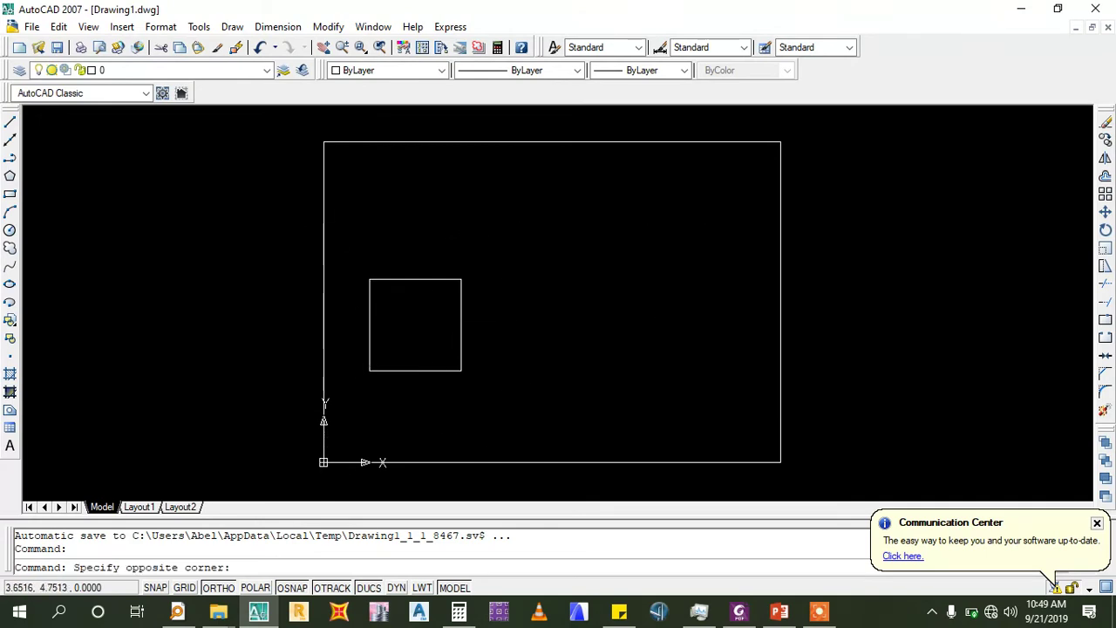
{"action": "left_click", "coordinate": [356, 407]}
{"action": "key", "text": "Delete"}
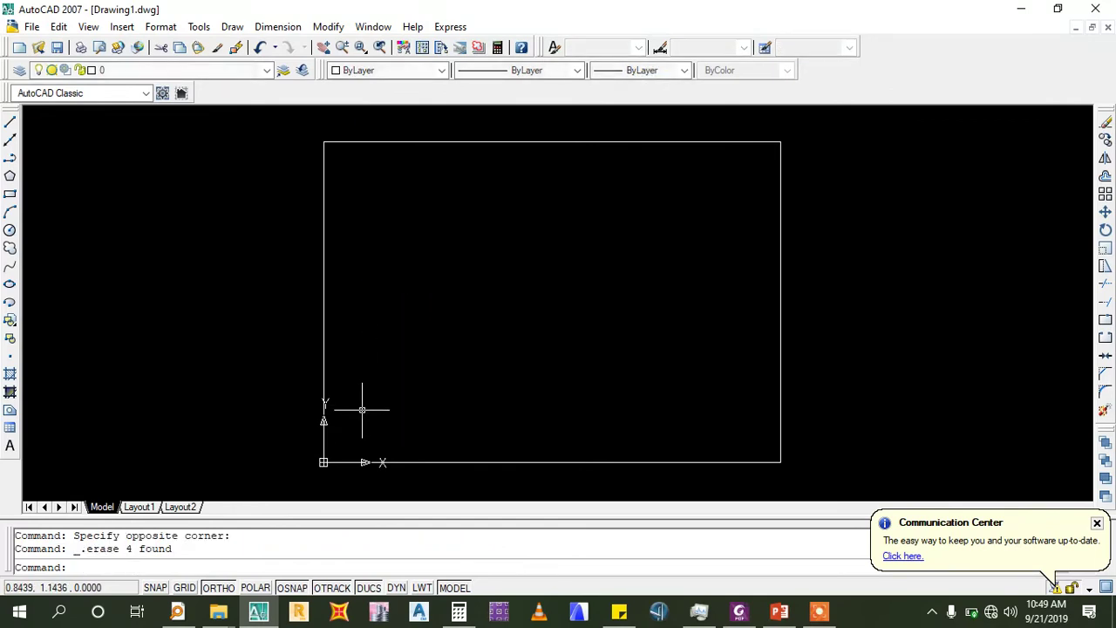
Turn on dynamic input (DYN) and glance at the reference slide
{"action": "left_click", "coordinate": [400, 589]}
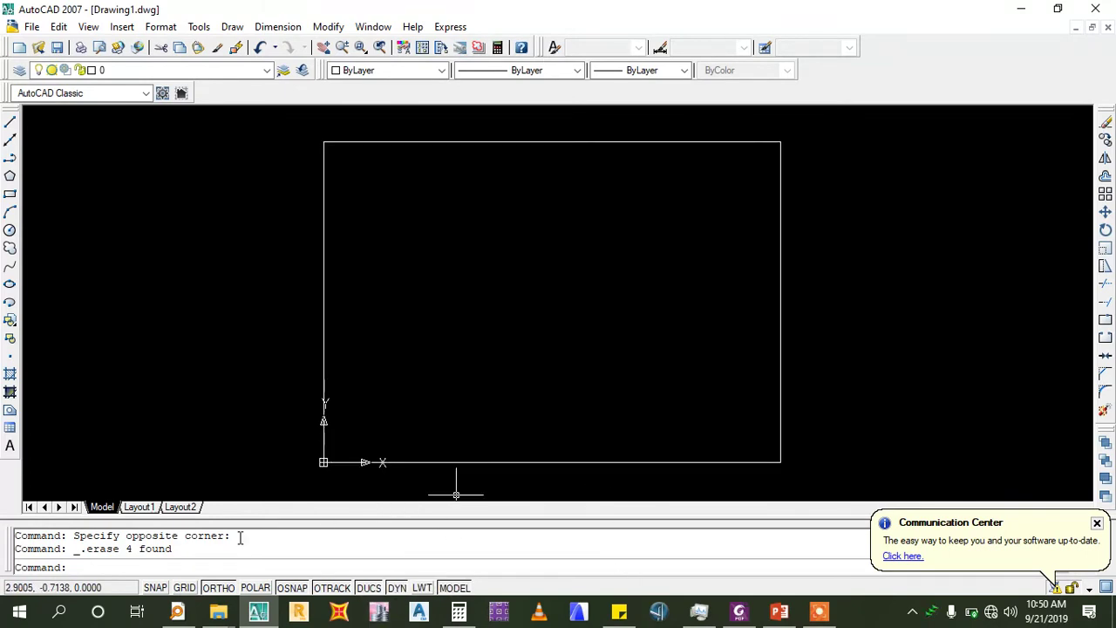
{"action": "left_click", "coordinate": [789, 582]}
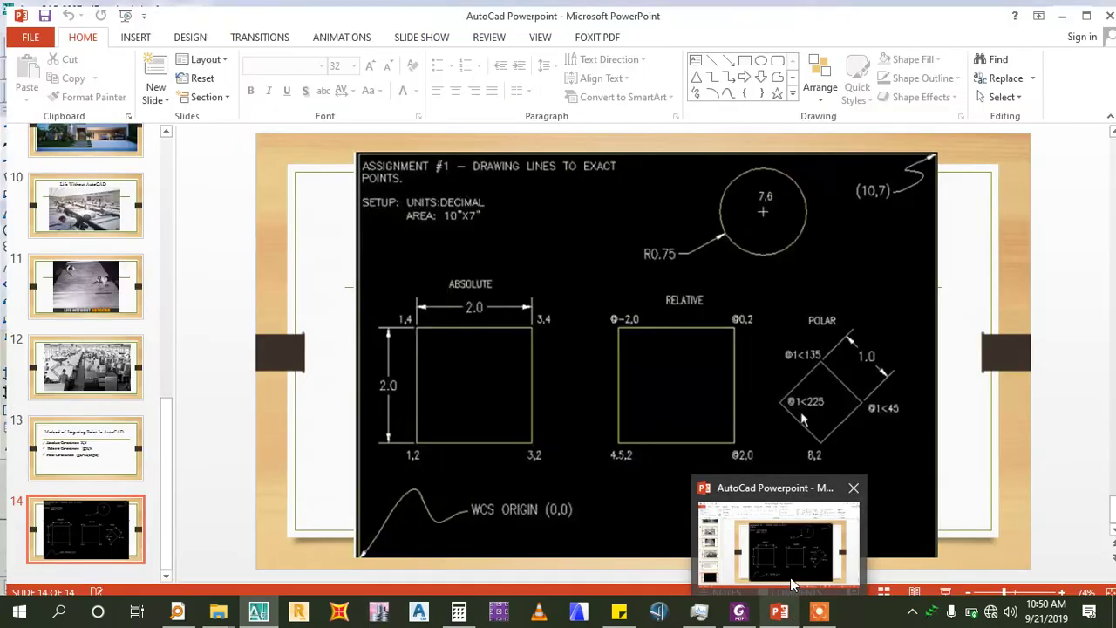
{"action": "left_click", "coordinate": [791, 582]}
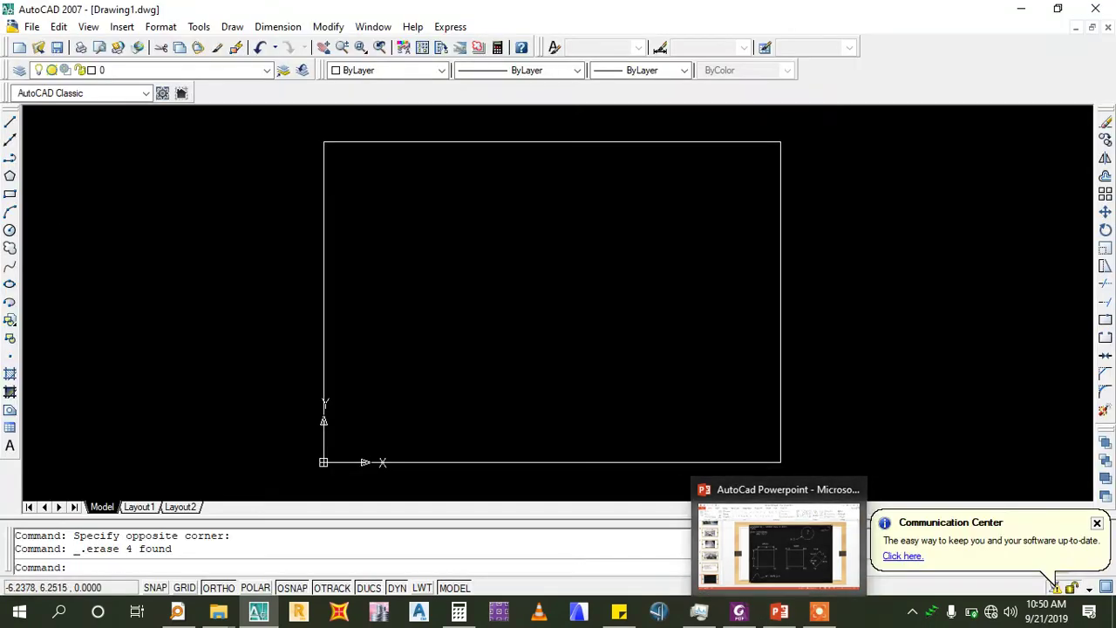
Draw a line starting at 1,2 with the next point 3,2
{"action": "left_click", "coordinate": [9, 124]}
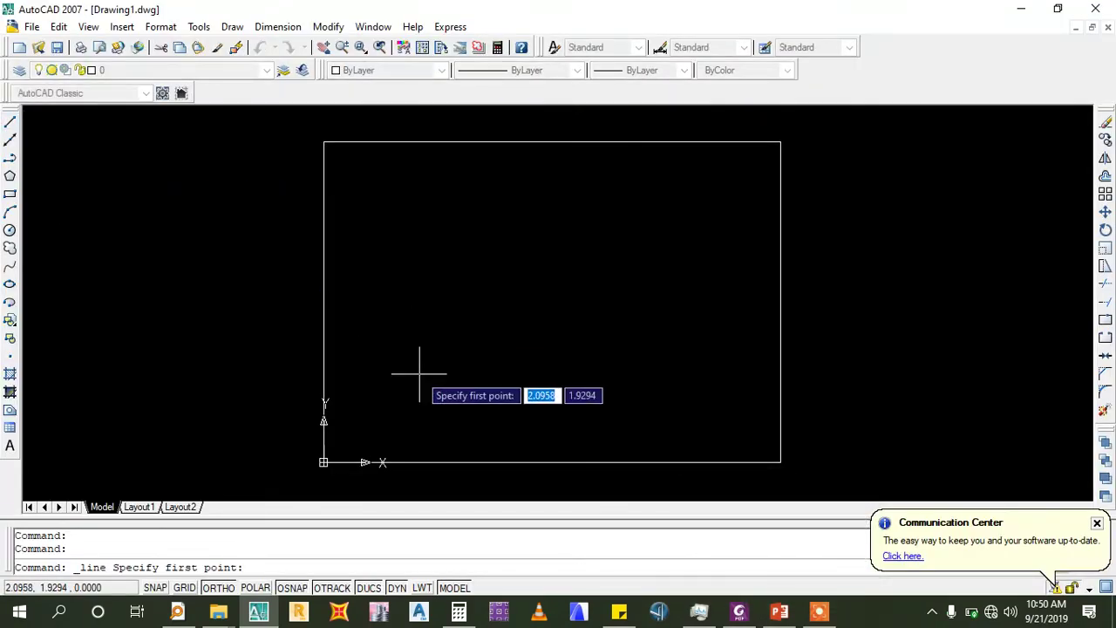
{"action": "type", "text": "1,2"}
{"action": "key", "text": "Return"}
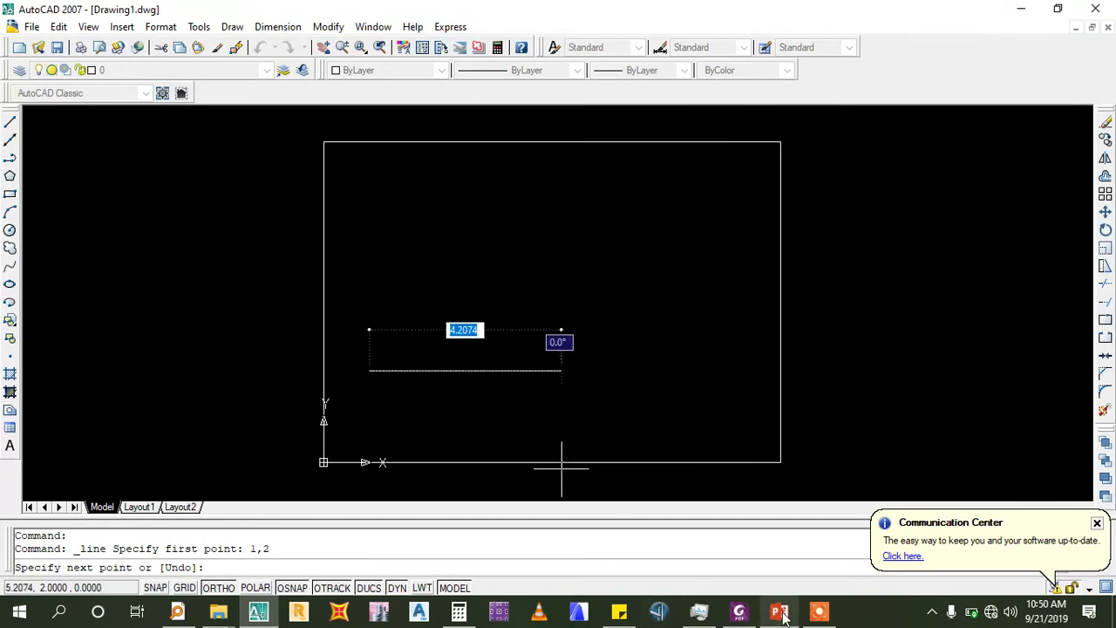
{"action": "mouse_move", "coordinate": [779, 611]}
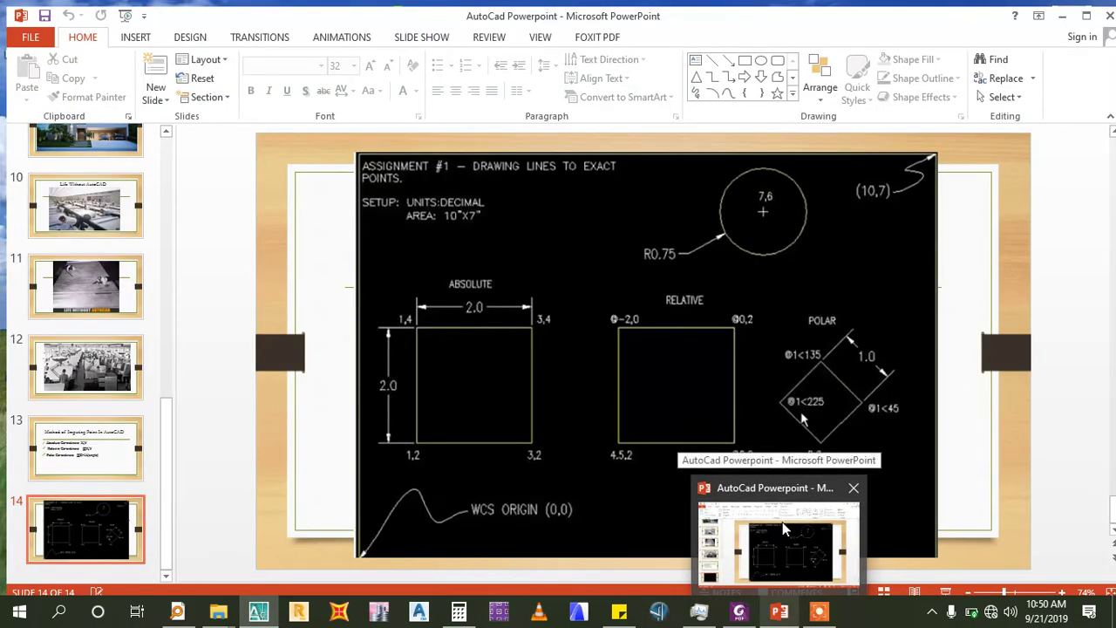
{"action": "type", "text": "3"}
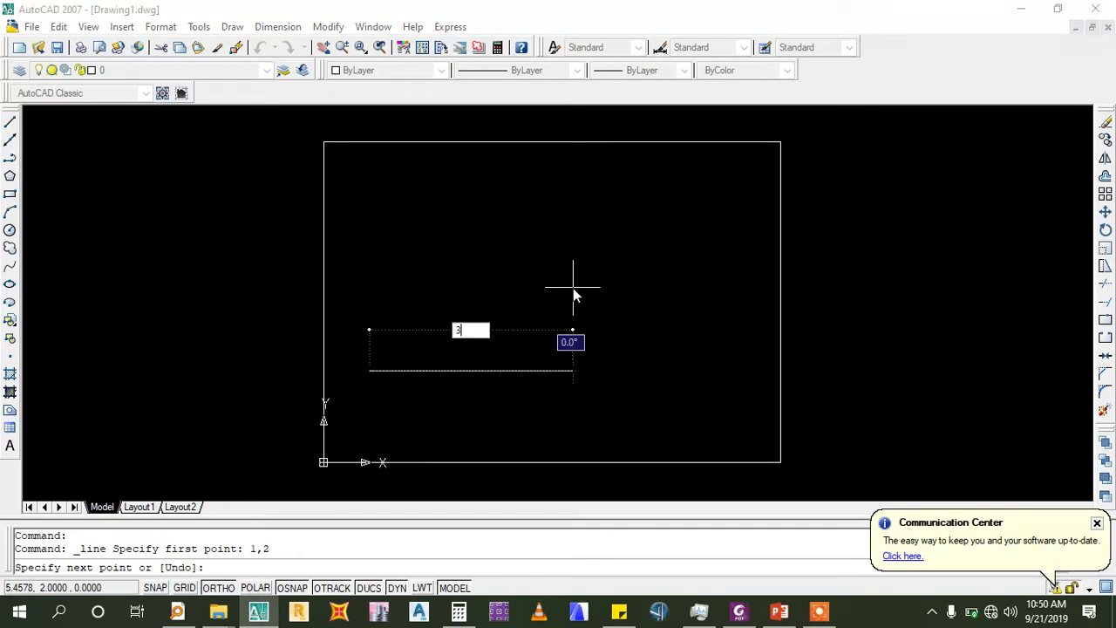
{"action": "type", "text": ",2"}
{"action": "key", "text": "Return"}
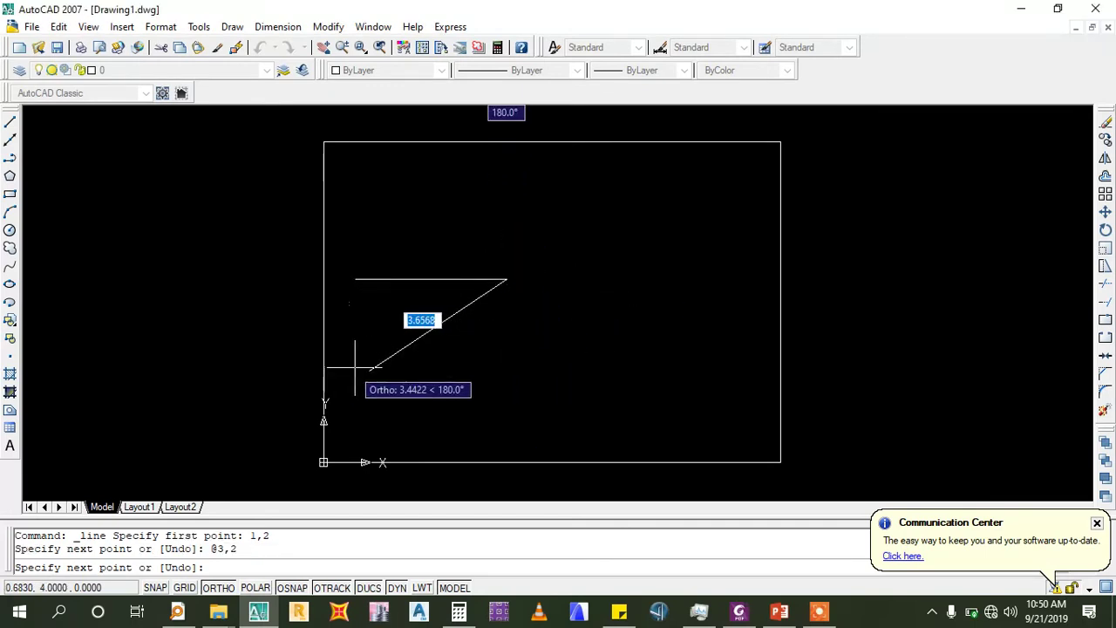
{"action": "key", "text": "Escape"}
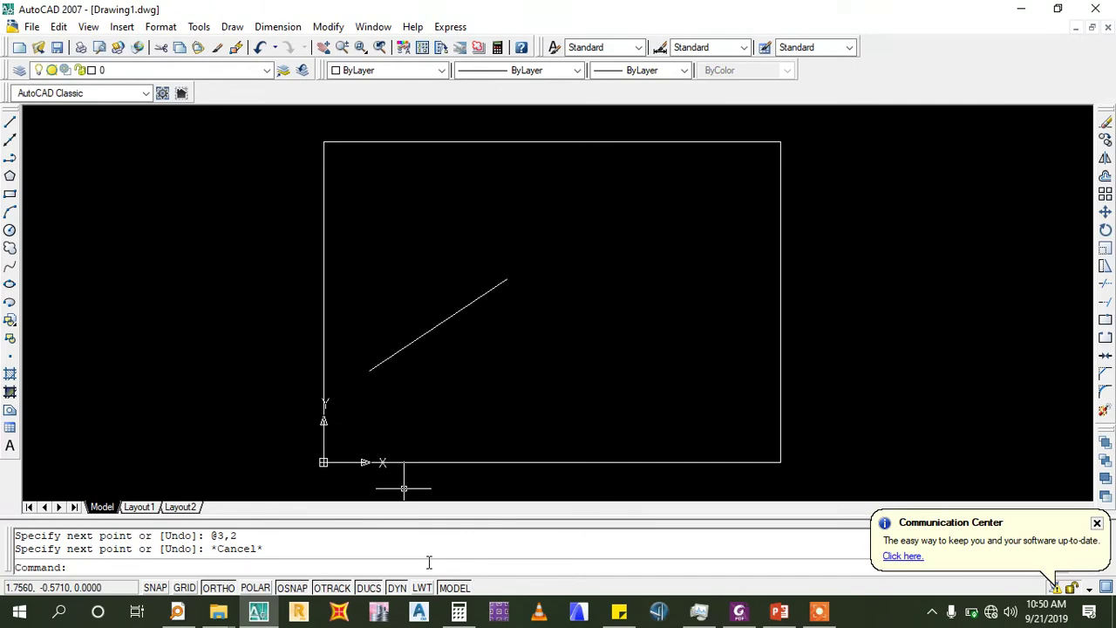
{"action": "left_click", "coordinate": [778, 613]}
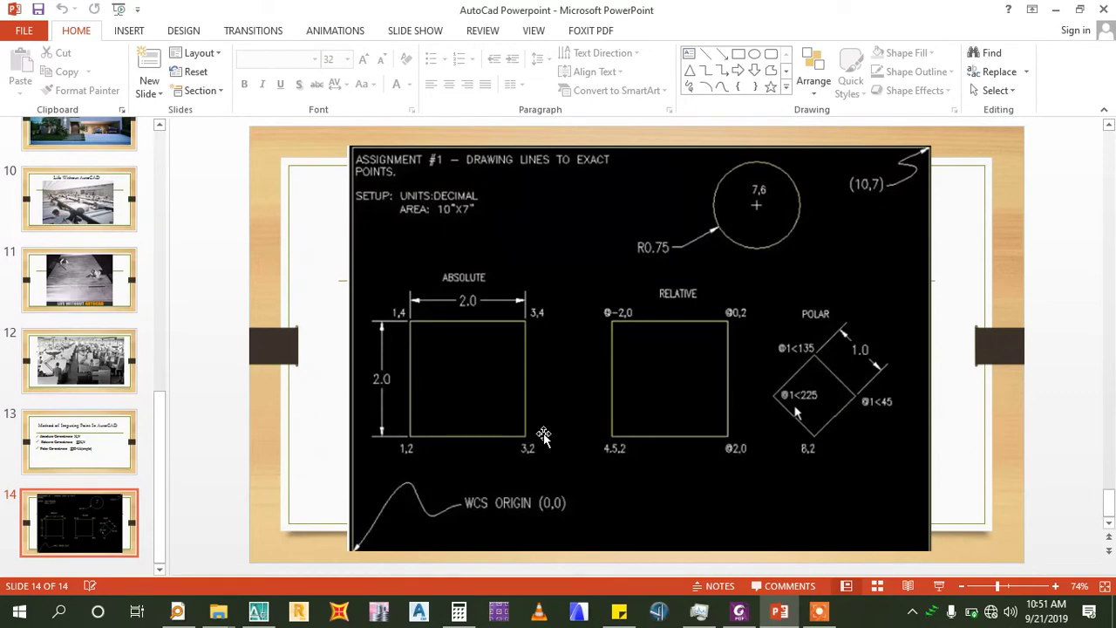
{"action": "left_click", "coordinate": [779, 611]}
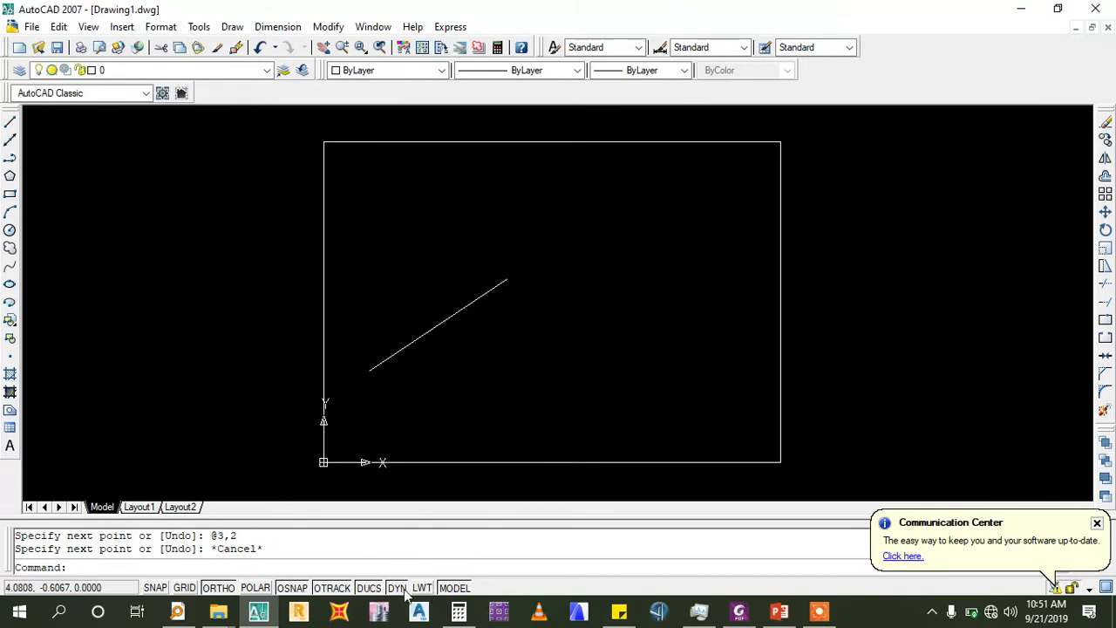
{"action": "right_click", "coordinate": [405, 589]}
{"action": "left_click", "coordinate": [446, 572]}
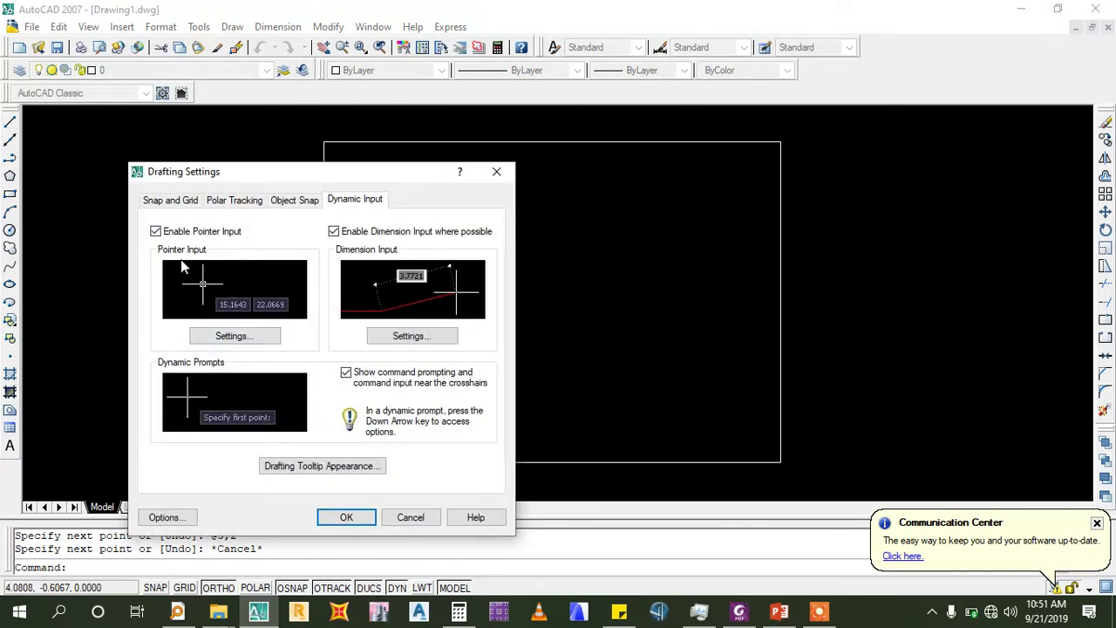
{"action": "left_click", "coordinate": [230, 336]}
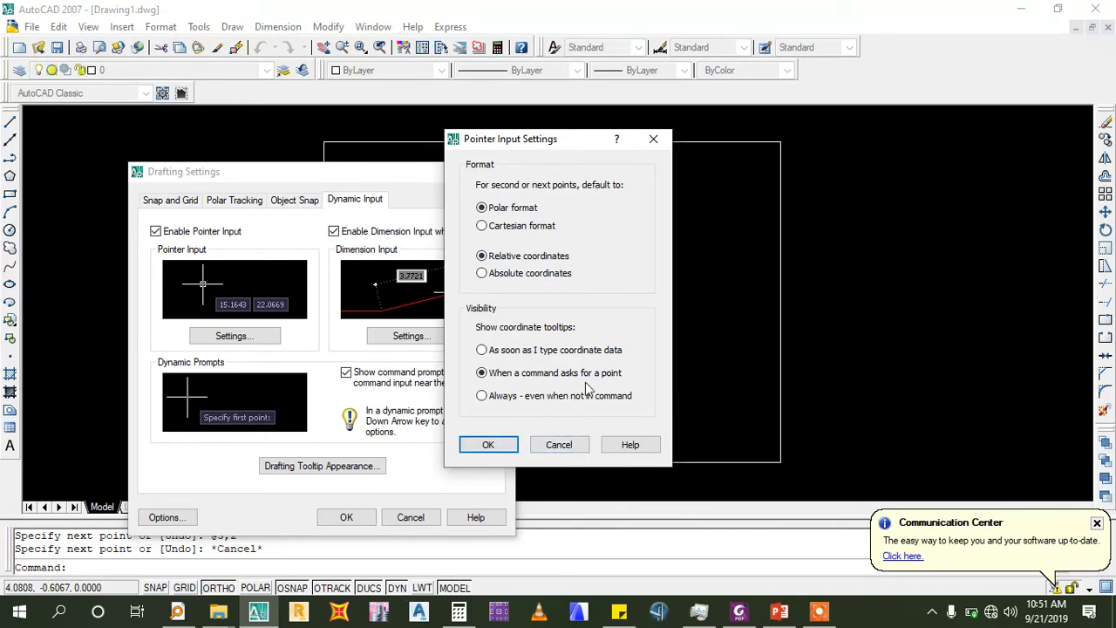
{"action": "left_click", "coordinate": [559, 445]}
{"action": "left_click", "coordinate": [410, 517]}
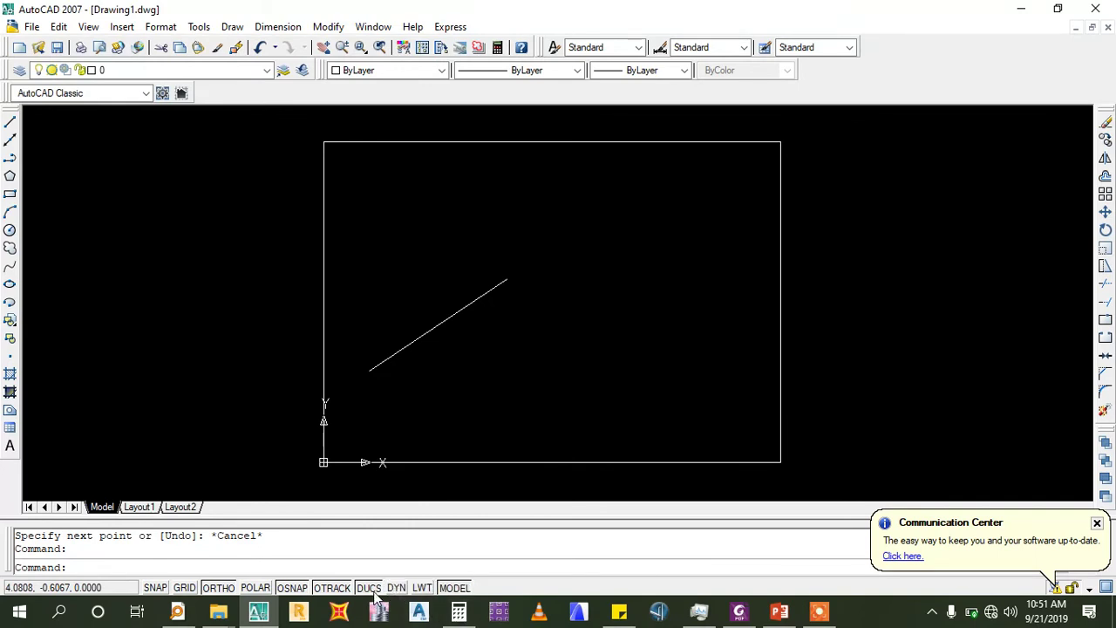
{"action": "left_click", "coordinate": [509, 247]}
Erase the diagonal line and start the square at corner 1,2 heading to 3,2
{"action": "left_click", "coordinate": [455, 317]}
{"action": "key", "text": "Delete"}
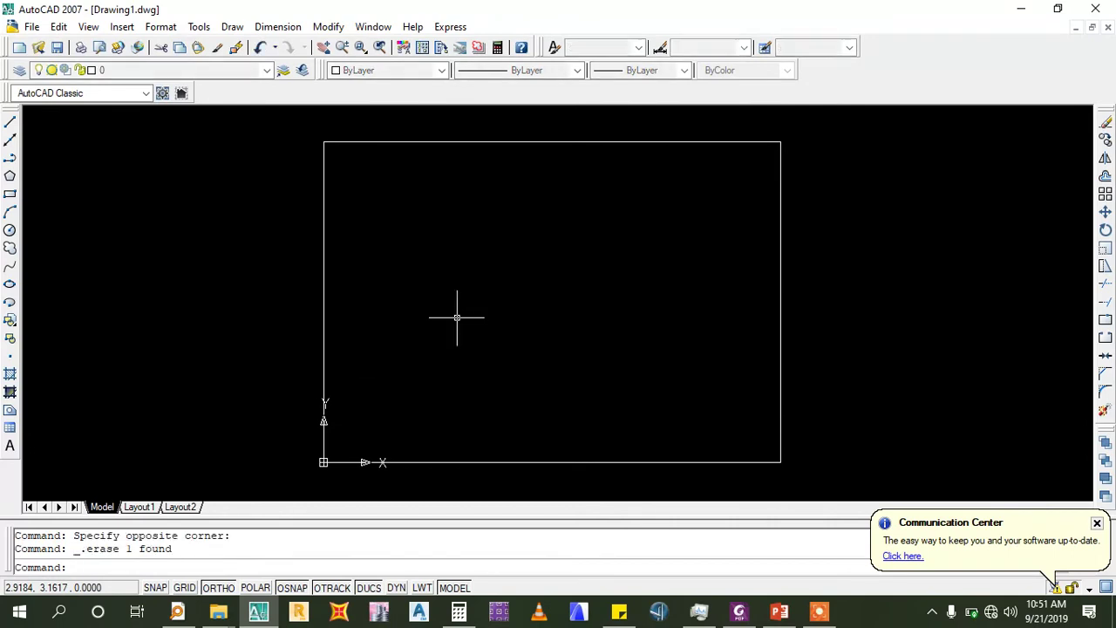
{"action": "left_click", "coordinate": [9, 123]}
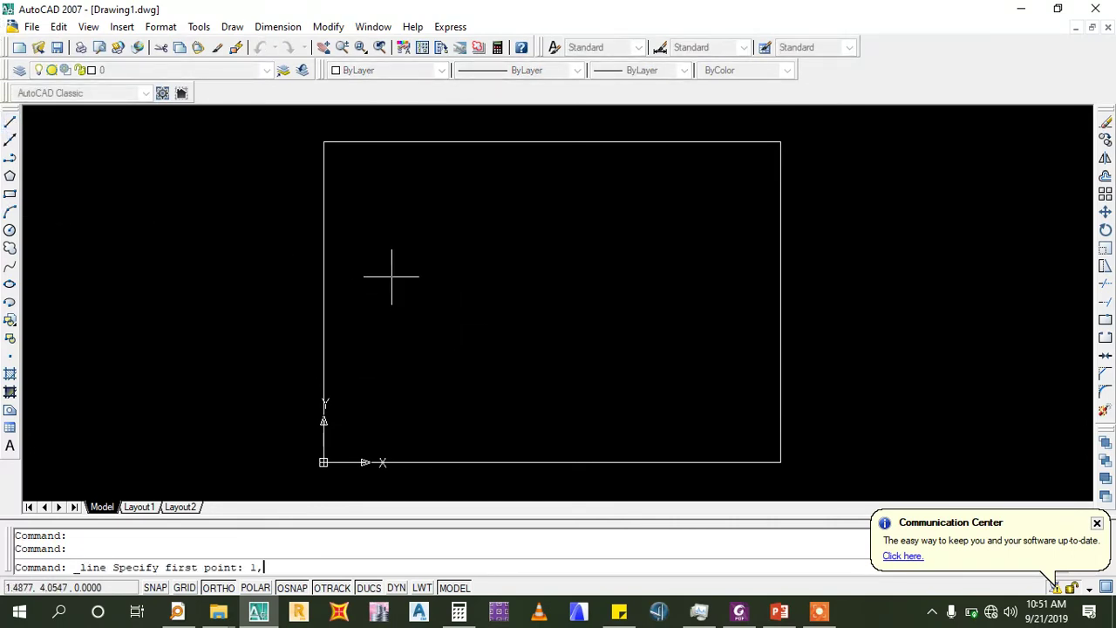
{"action": "key", "text": "Return"}
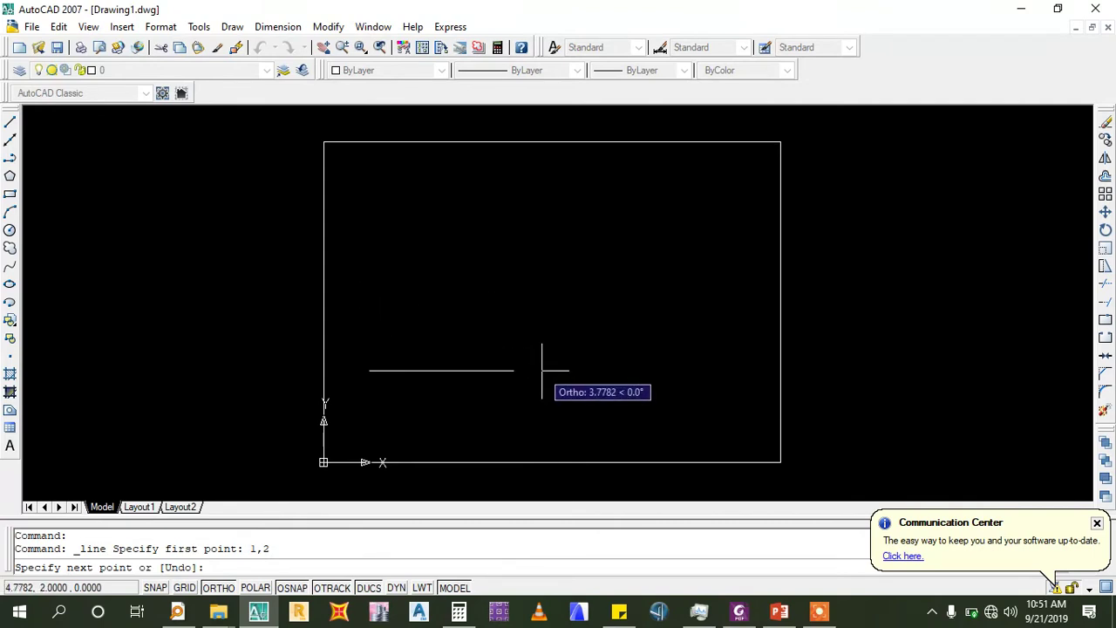
{"action": "type", "text": "3,2"}
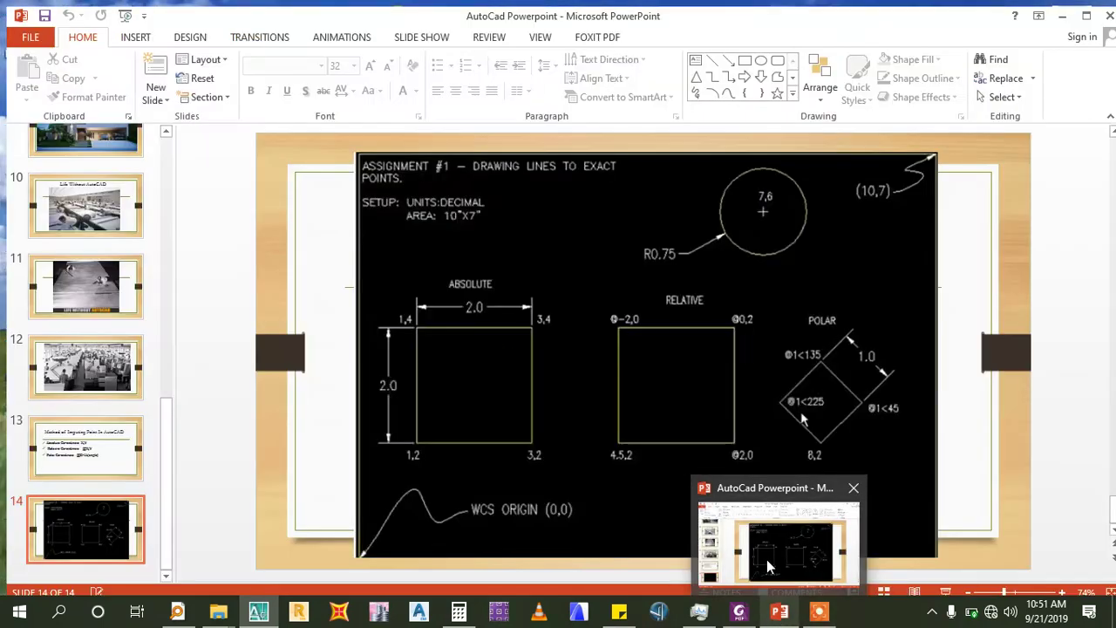
Finish the square through 3,4 and 1,4, closing it back to 1,2
{"action": "left_click", "coordinate": [767, 558]}
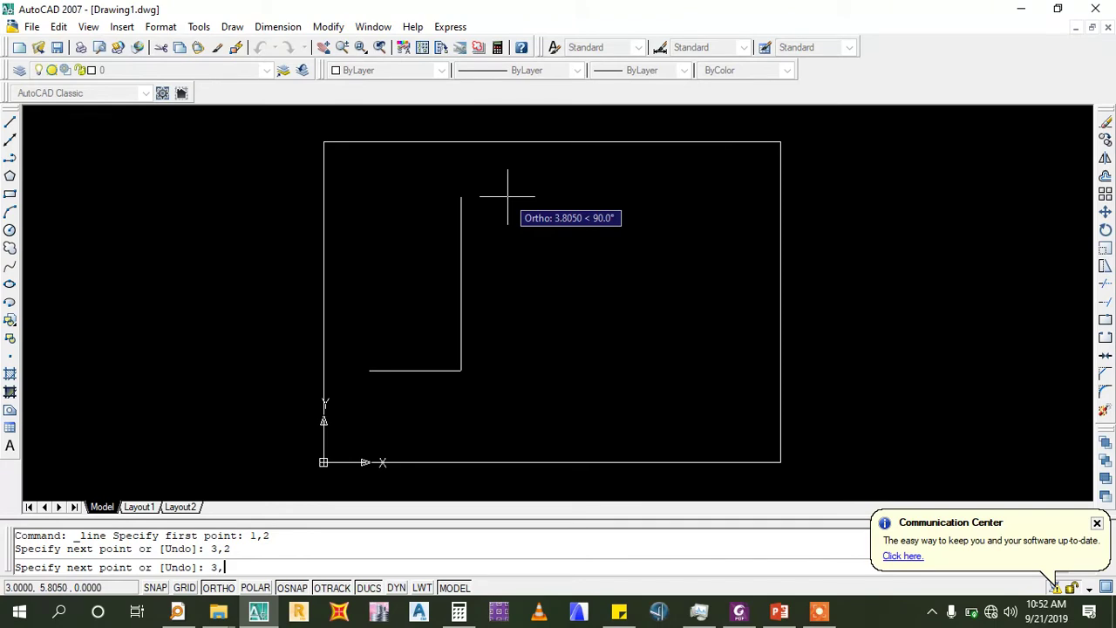
{"action": "type", "text": "4"}
{"action": "key", "text": "Return"}
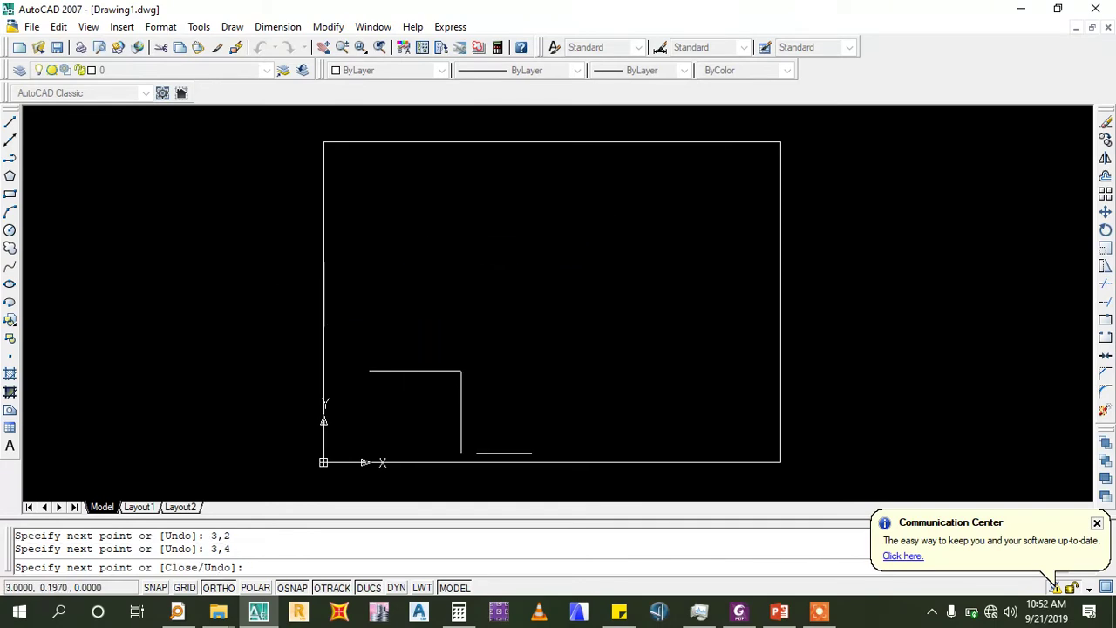
{"action": "mouse_move", "coordinate": [778, 611]}
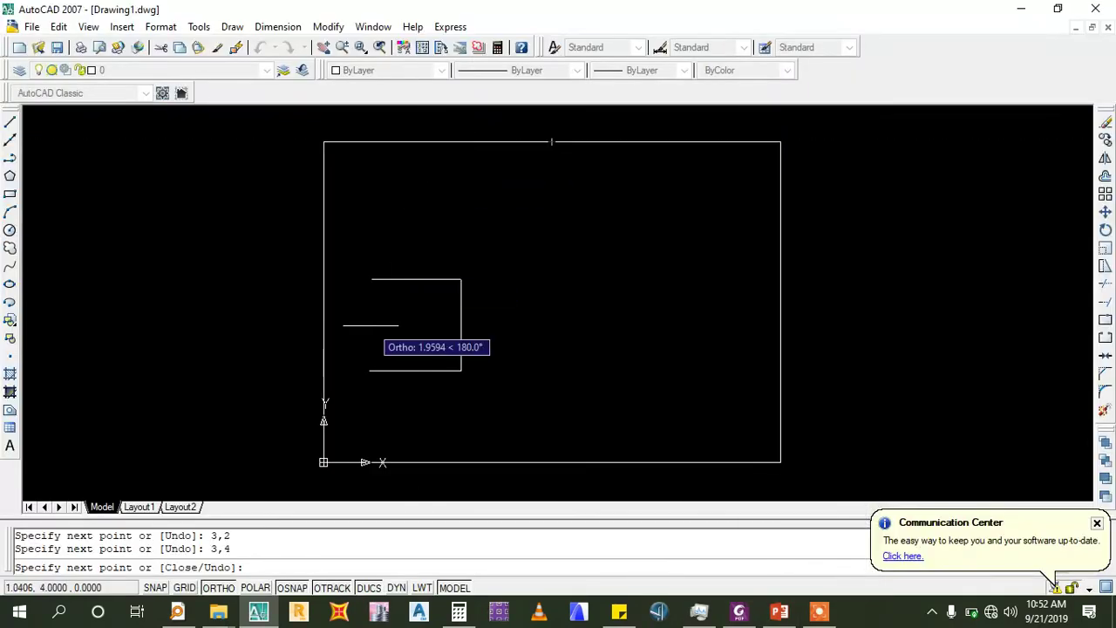
{"action": "type", "text": ",4"}
{"action": "key", "text": "Return"}
{"action": "type", "text": "c"}
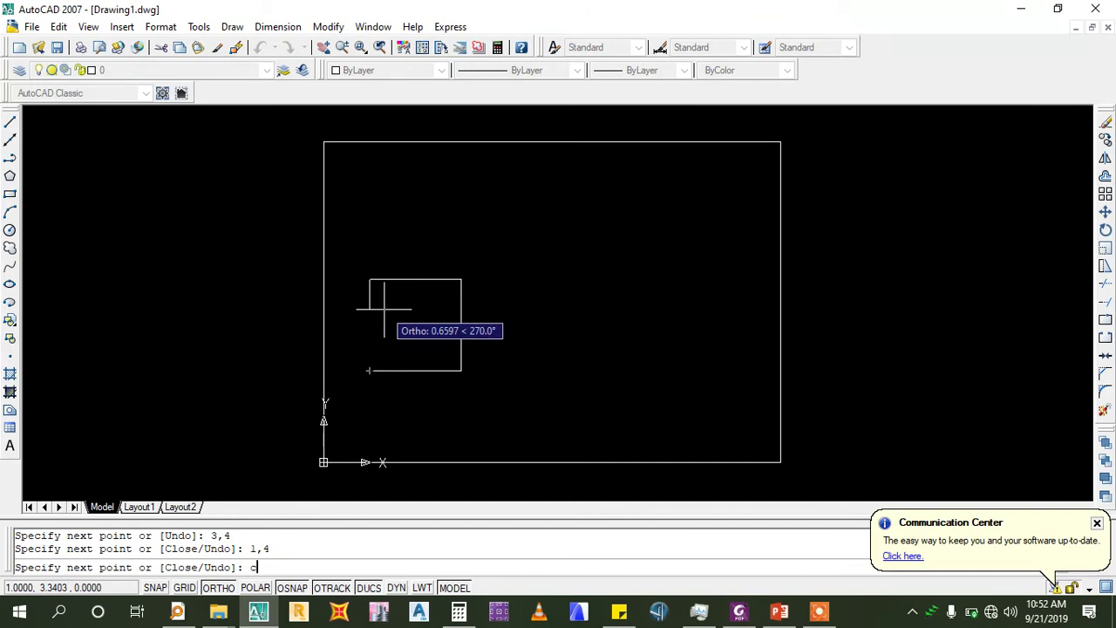
{"action": "key", "text": "Return"}
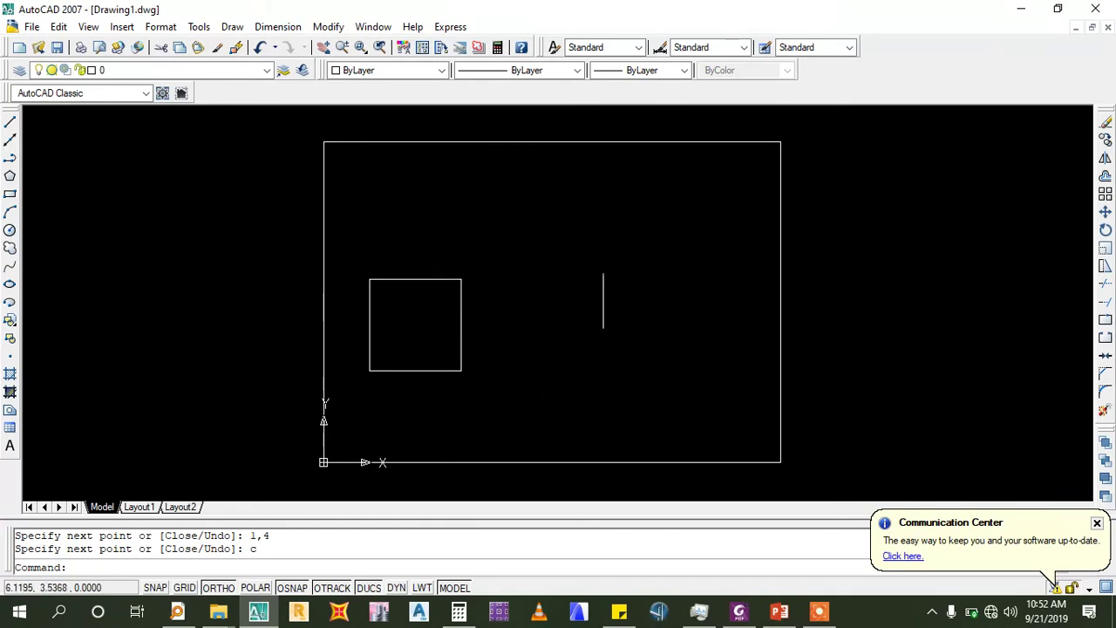
{"action": "left_click", "coordinate": [779, 611]}
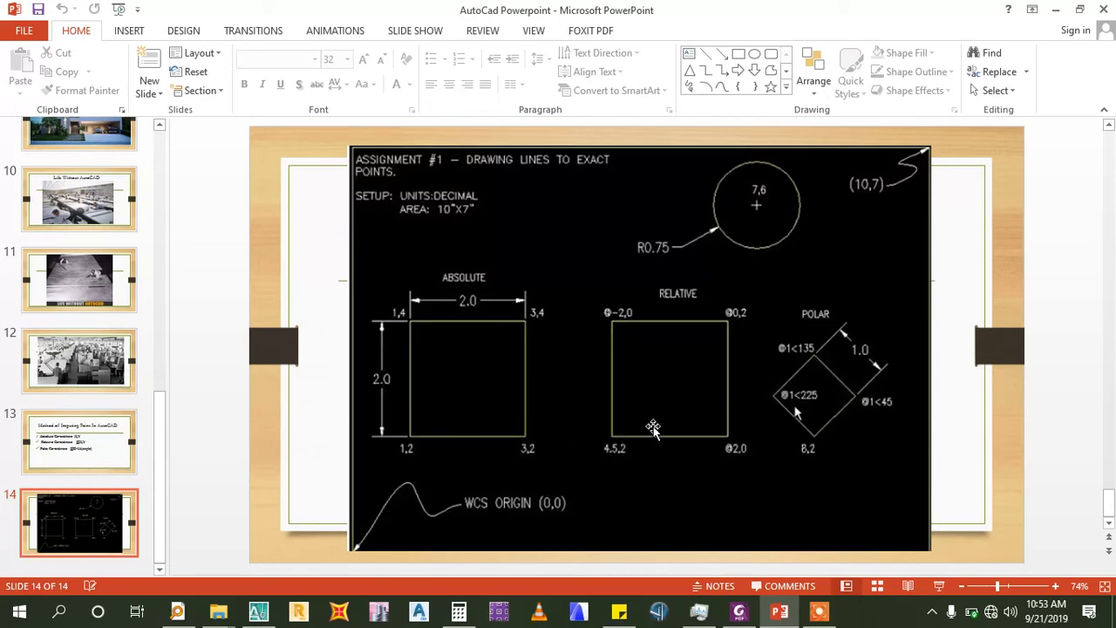
Start a line at 4.5,2 and place a horizontal segment to its right
{"action": "left_click", "coordinate": [783, 616]}
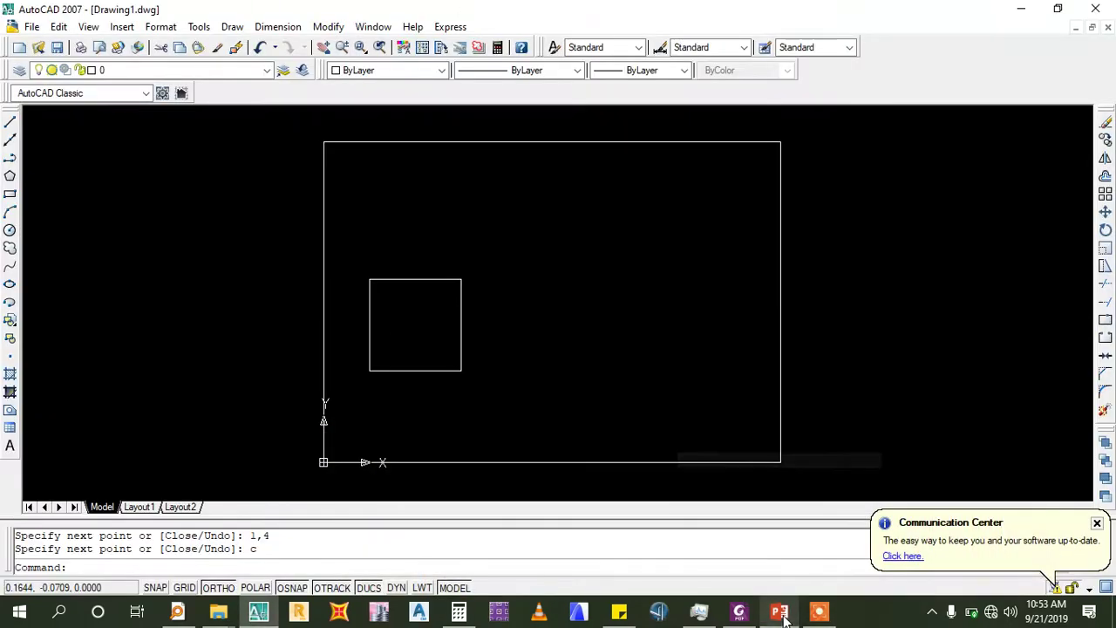
{"action": "left_click", "coordinate": [11, 124]}
{"action": "type", "text": "4.5,2"}
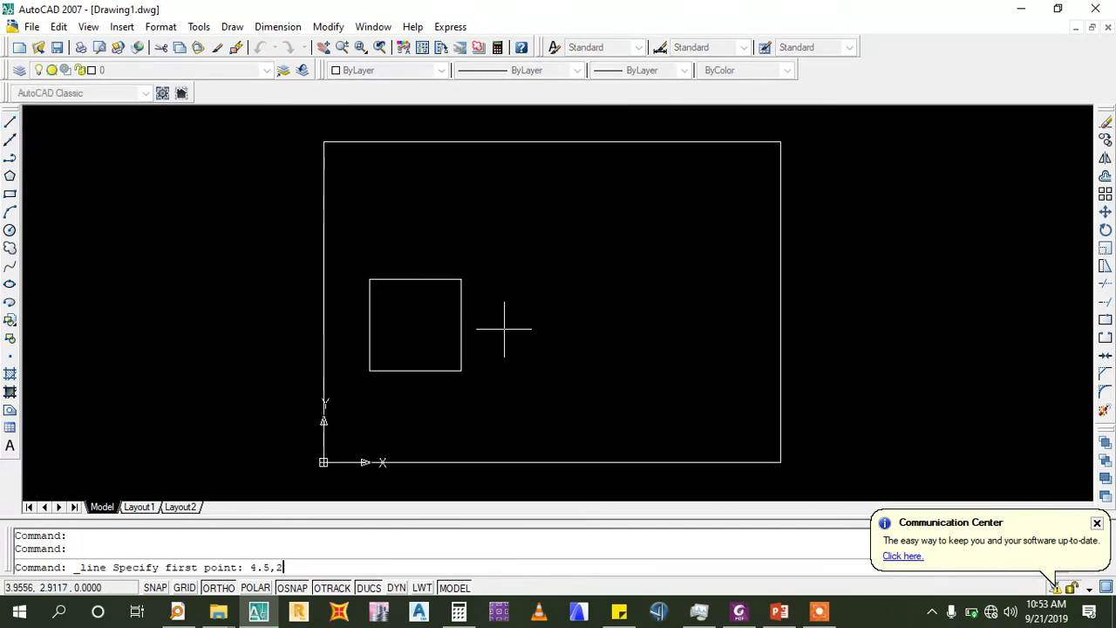
{"action": "key", "text": "Return"}
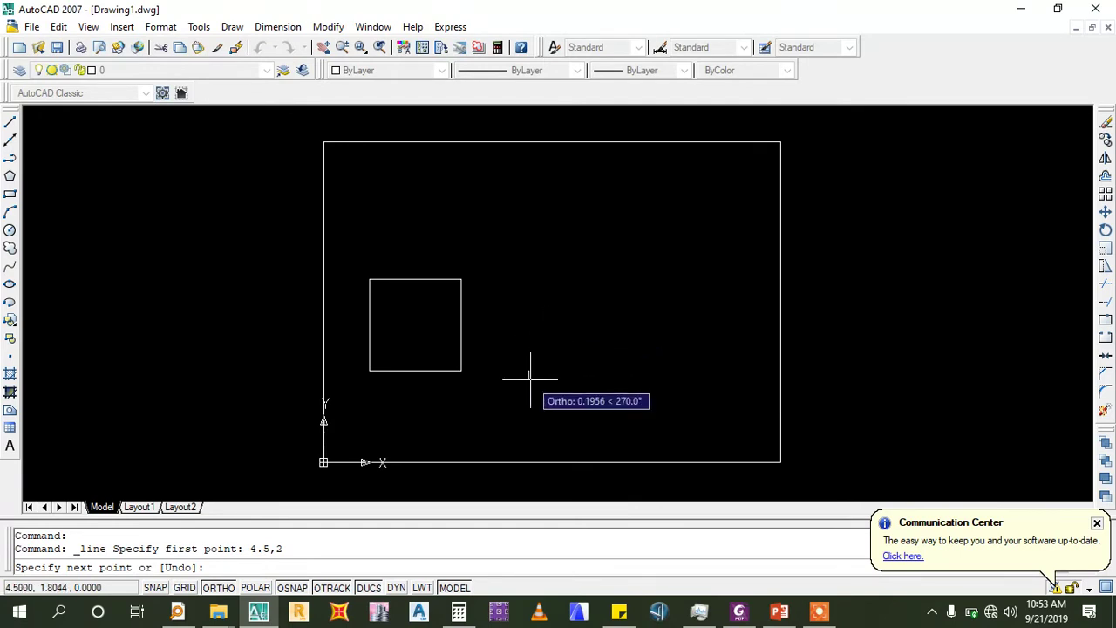
{"action": "left_click", "coordinate": [737, 370]}
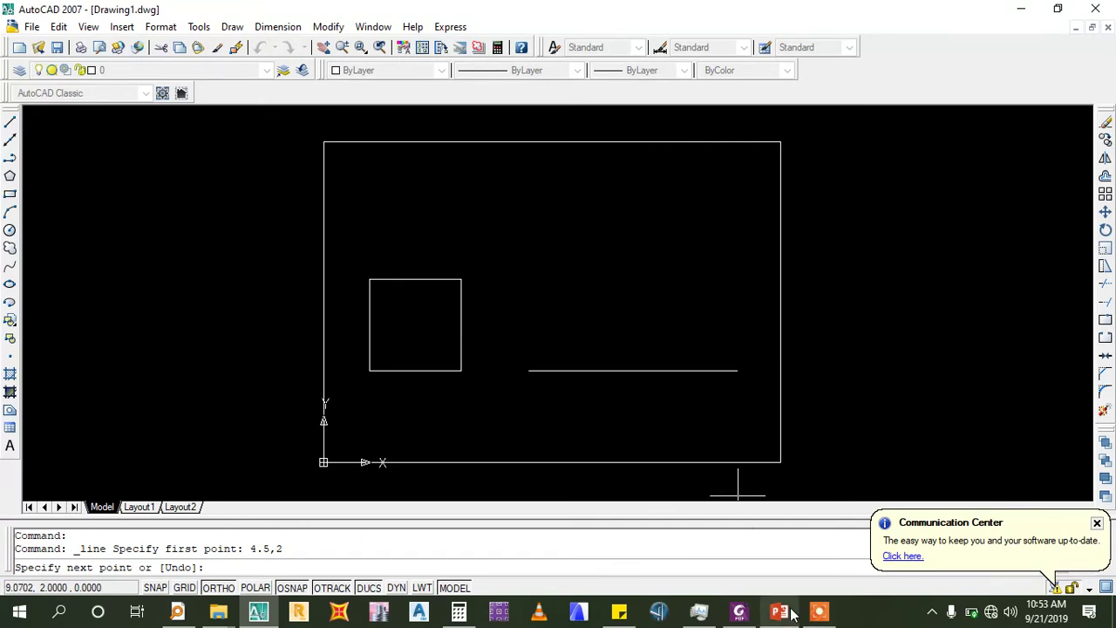
{"action": "mouse_move", "coordinate": [778, 613]}
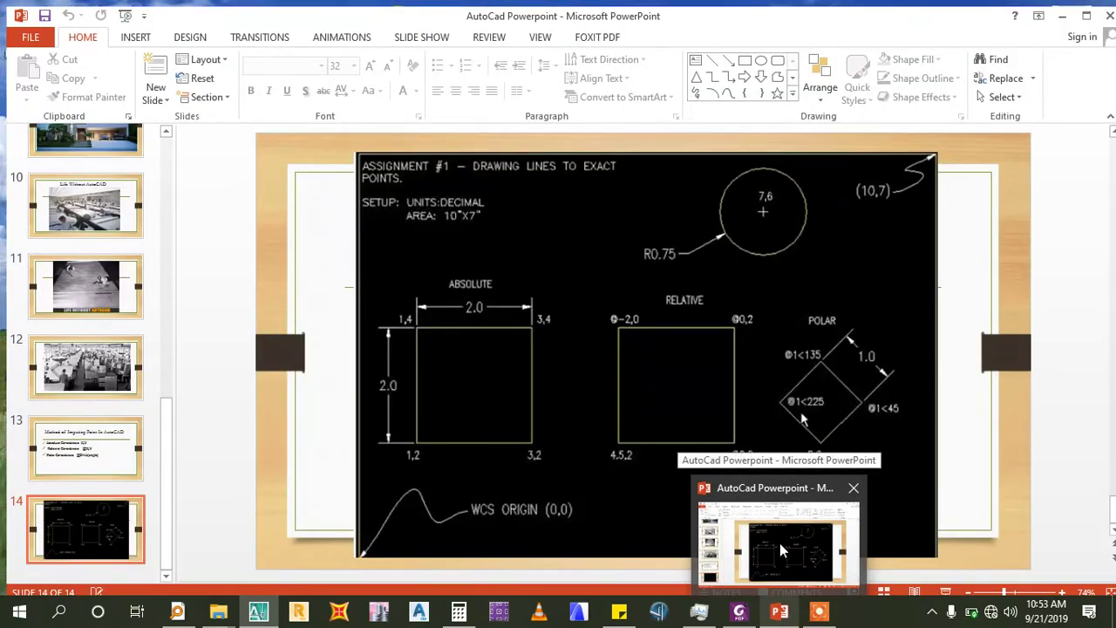
View the Absolute, Relative and Polar reference slide, then return to the drawing
{"action": "left_click", "coordinate": [780, 543]}
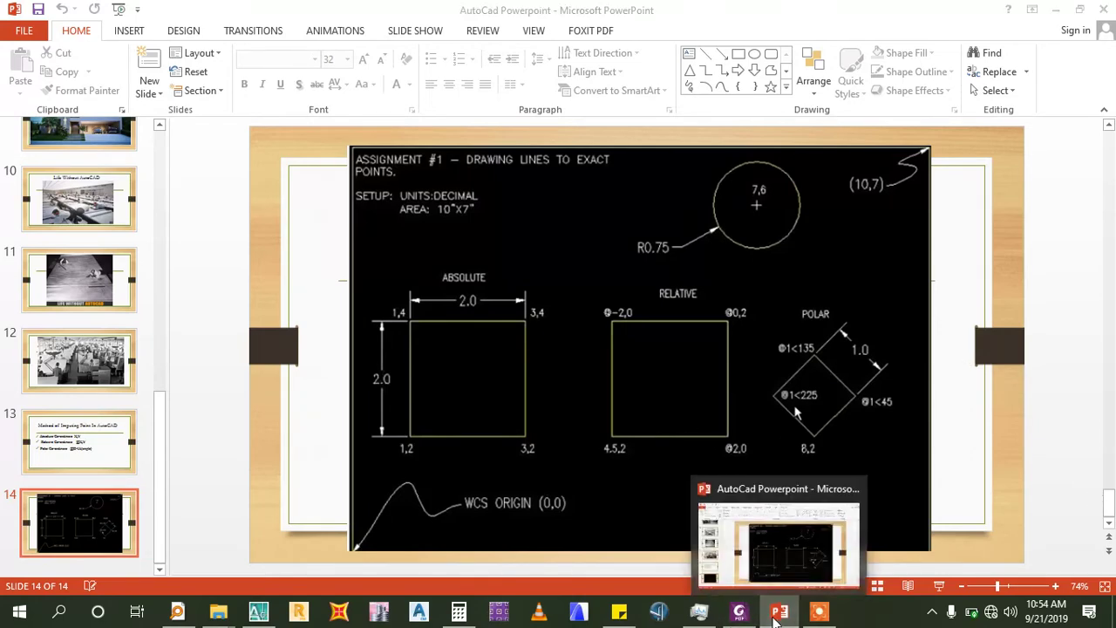
{"action": "key", "text": "alt+Tab"}
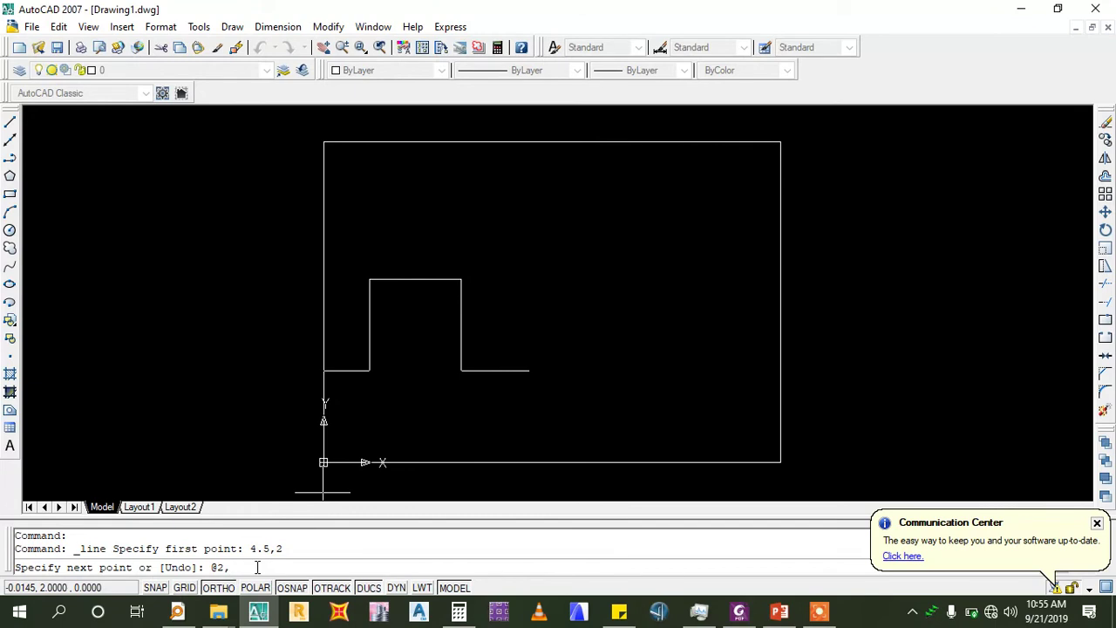
{"action": "type", "text": "0,"}
Continue with @2,0, @0,2 and @-2,0, closing the second square at 4.5,2
{"action": "key", "text": "Return"}
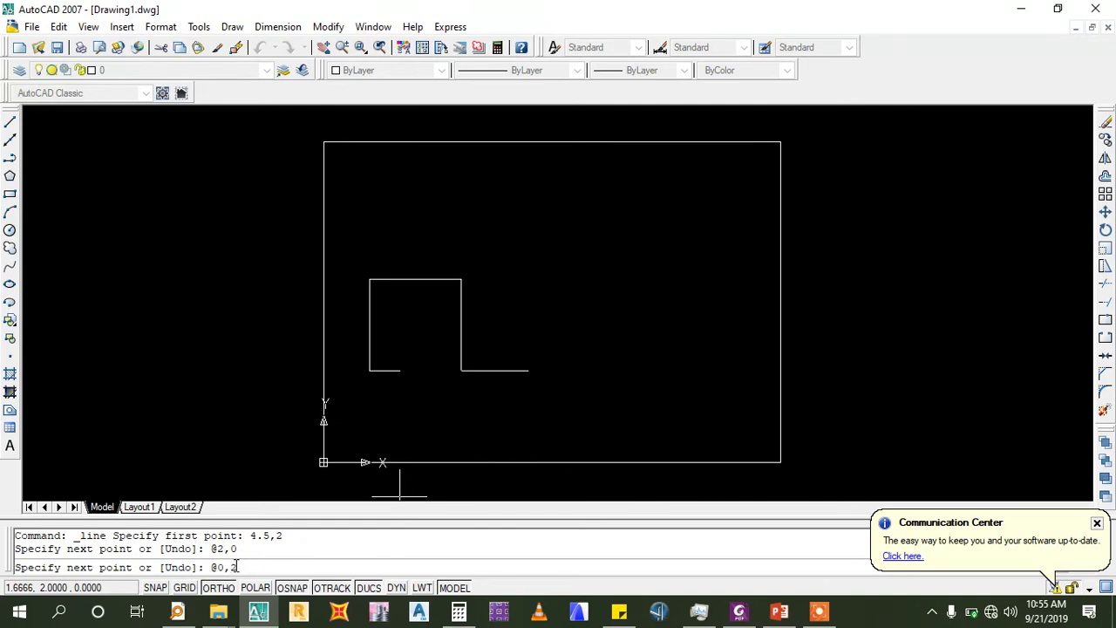
{"action": "key", "text": "Return"}
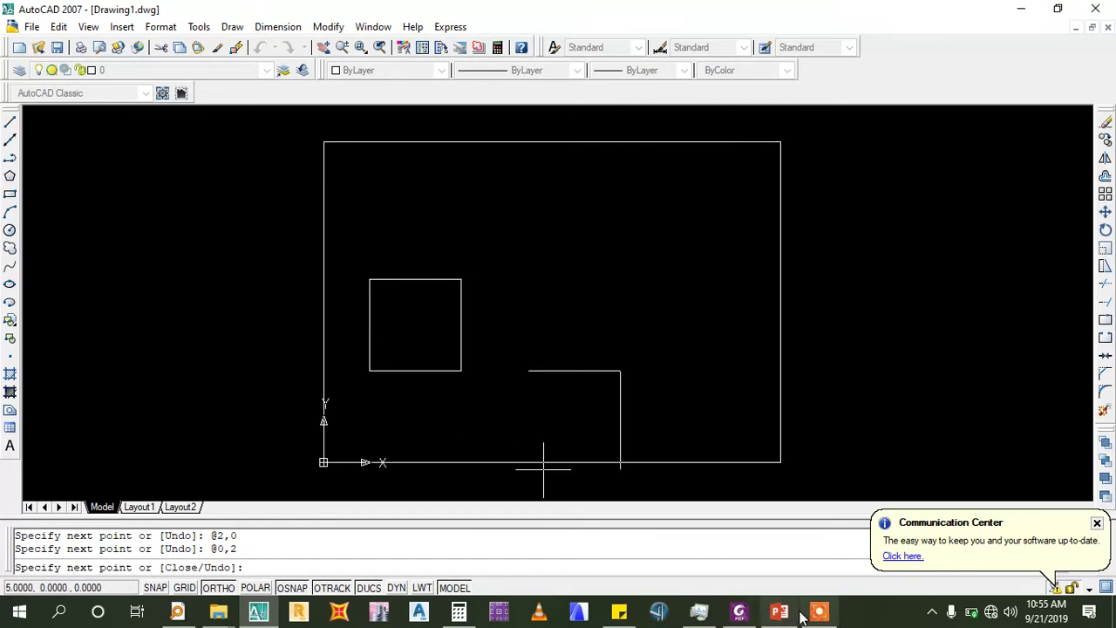
{"action": "mouse_move", "coordinate": [778, 611]}
{"action": "left_click", "coordinate": [773, 516]}
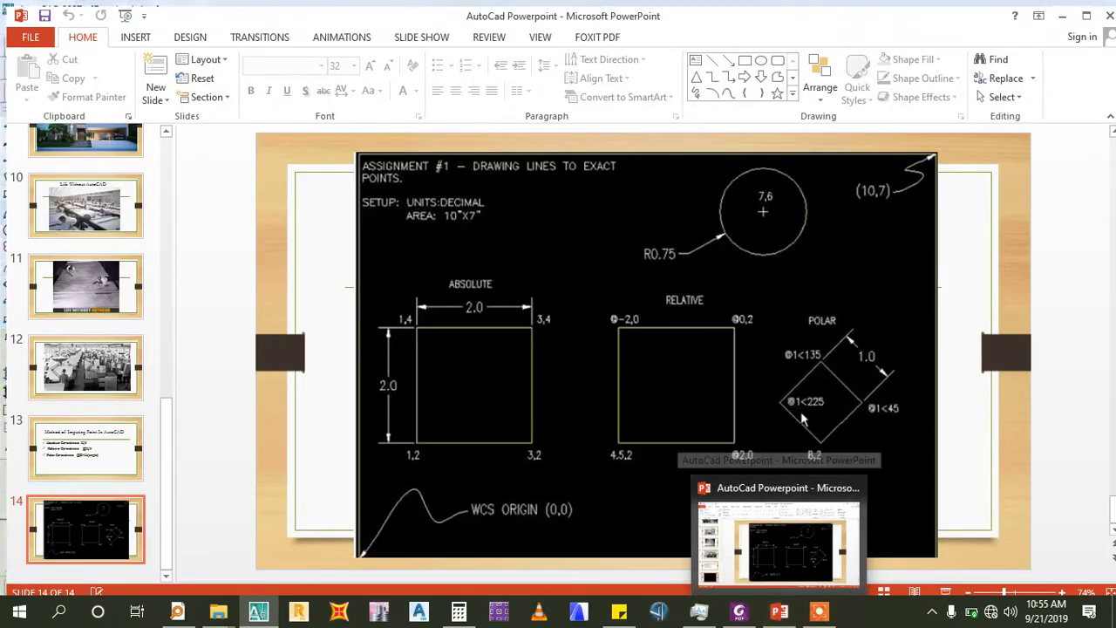
{"action": "left_click", "coordinate": [781, 612]}
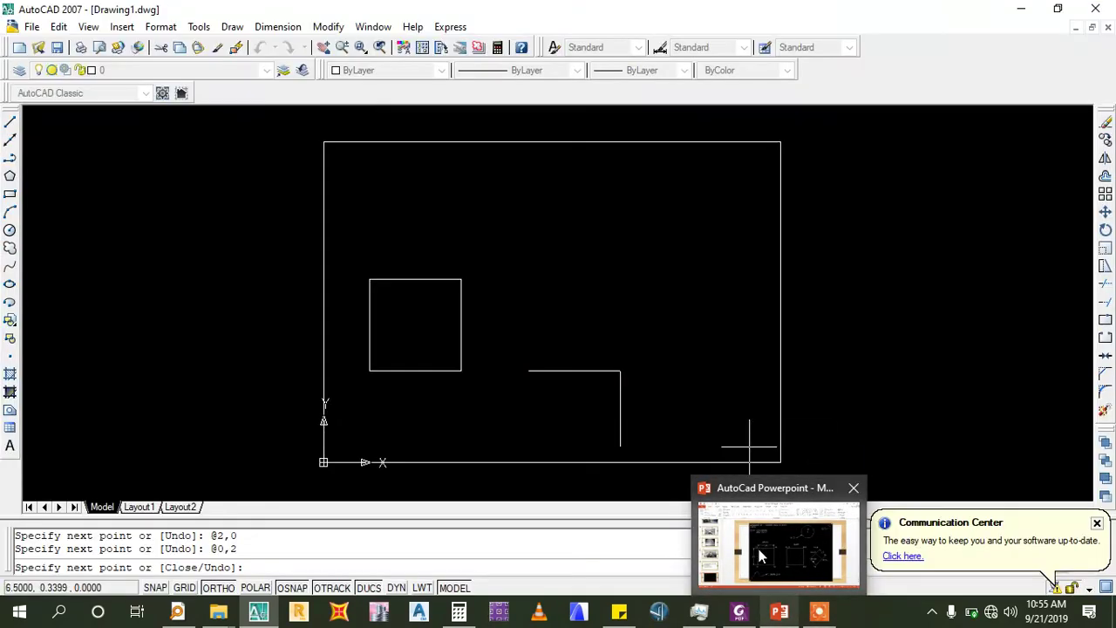
{"action": "left_click", "coordinate": [760, 556]}
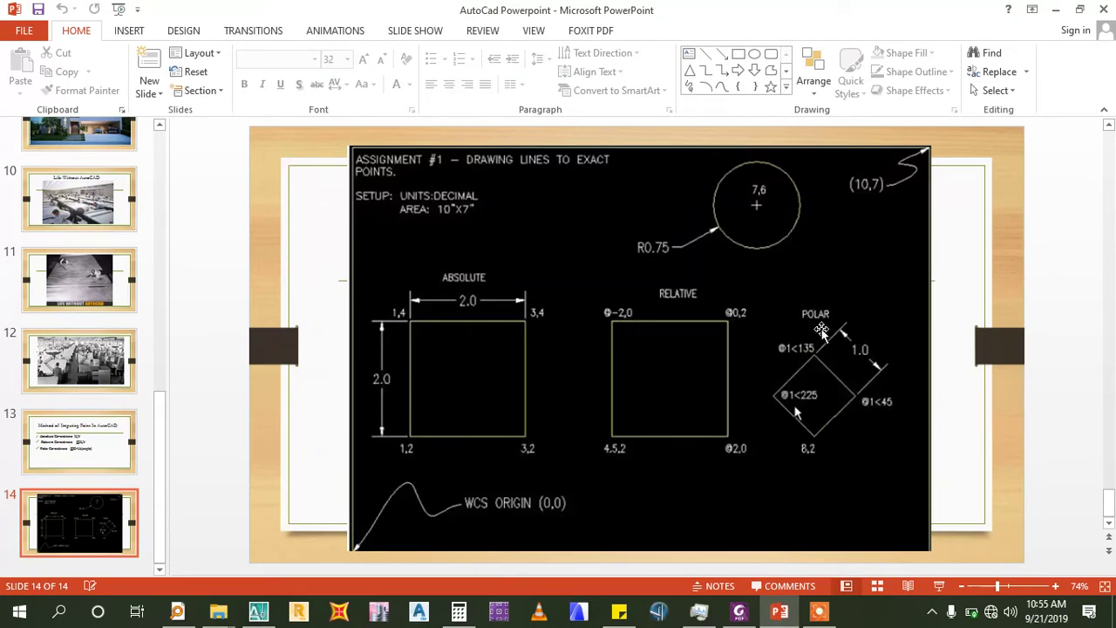
{"action": "left_click", "coordinate": [1055, 9]}
{"action": "type", "text": "@-2,0"}
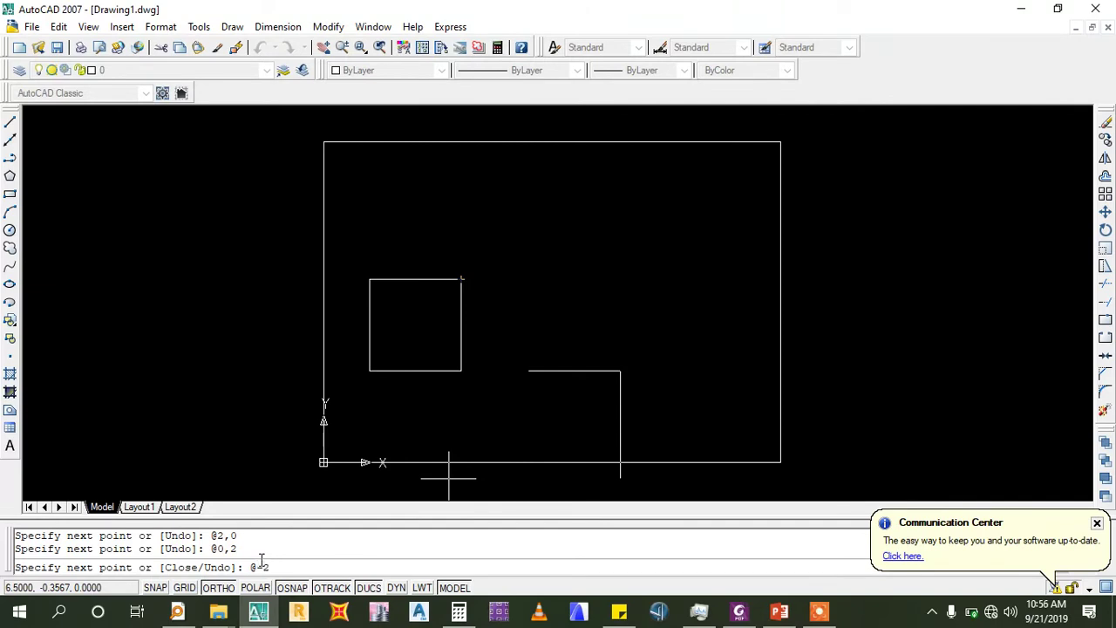
{"action": "key", "text": "Return"}
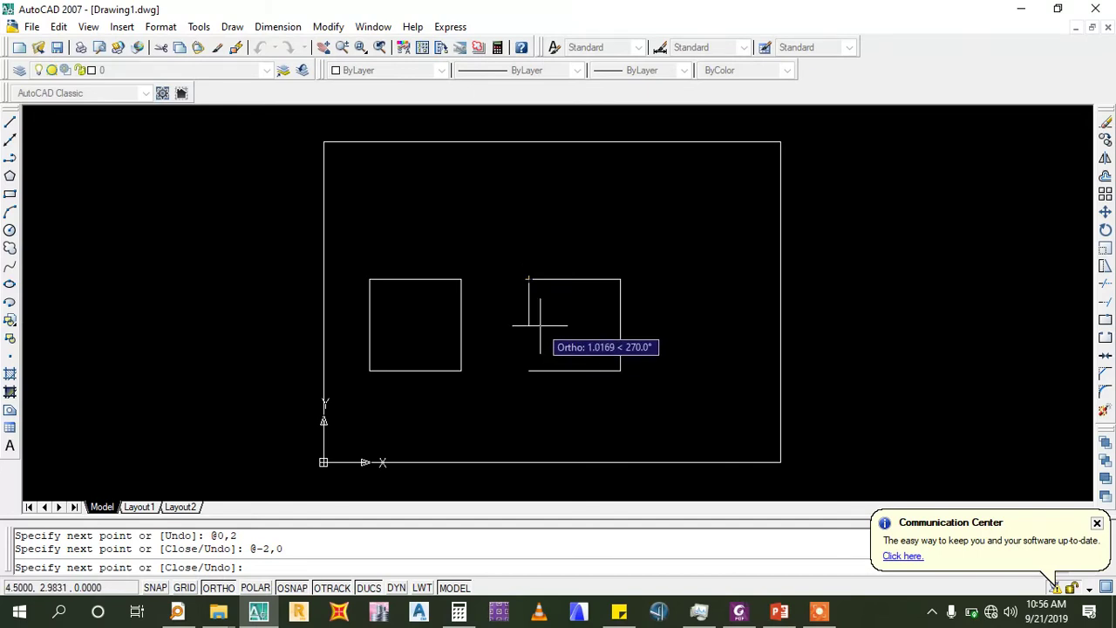
{"action": "left_click", "coordinate": [529, 371]}
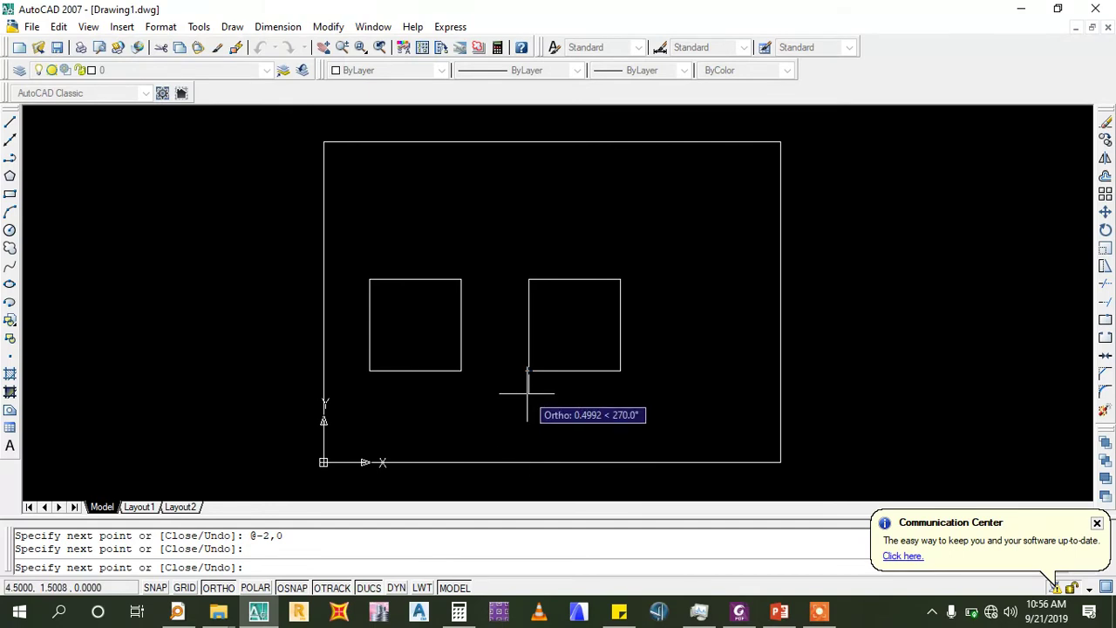
{"action": "key", "text": "Escape"}
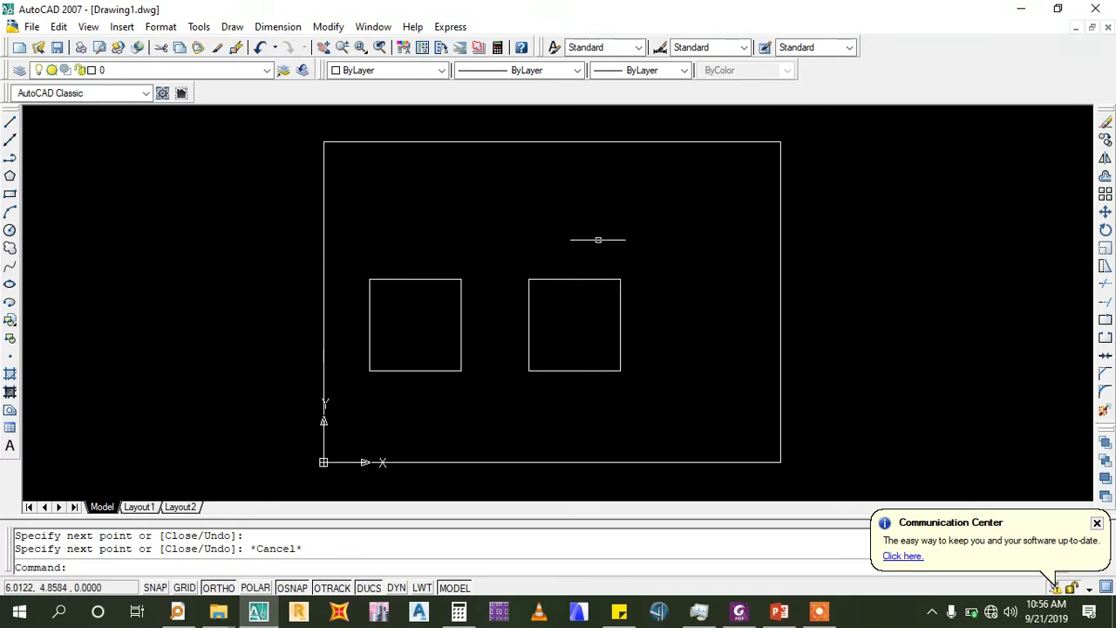
{"action": "left_click", "coordinate": [782, 612]}
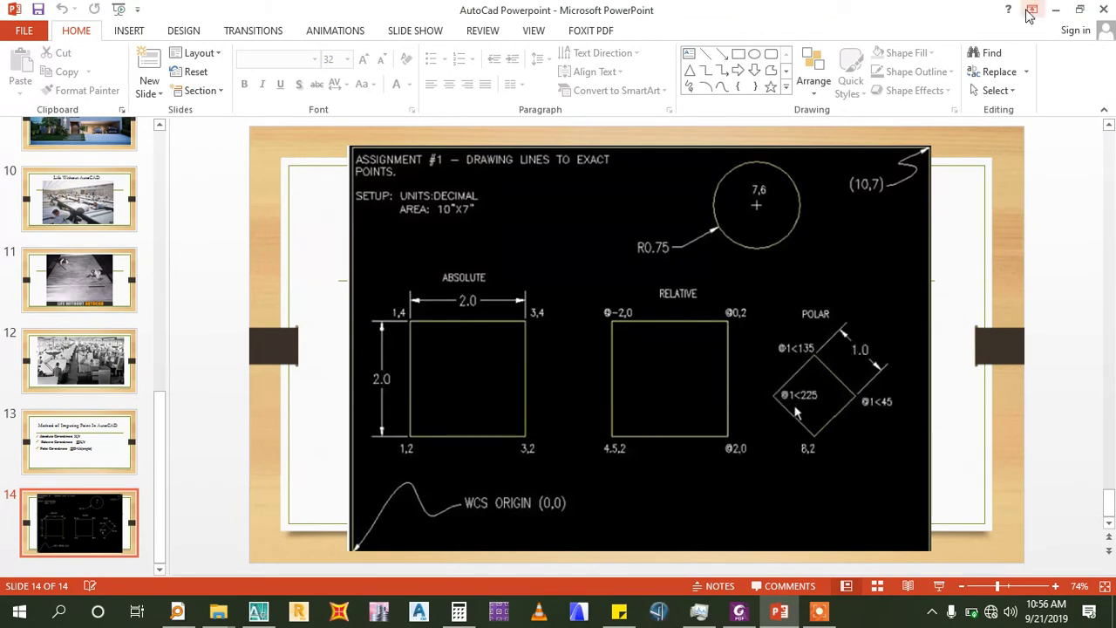
{"action": "left_click", "coordinate": [1055, 10]}
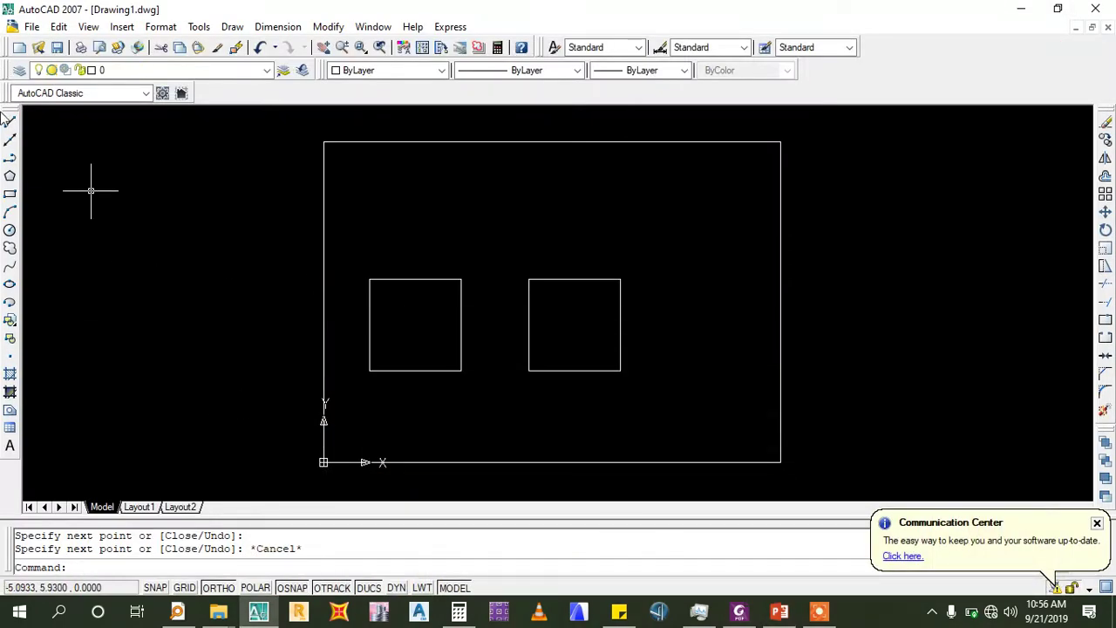
{"action": "left_click", "coordinate": [10, 122]}
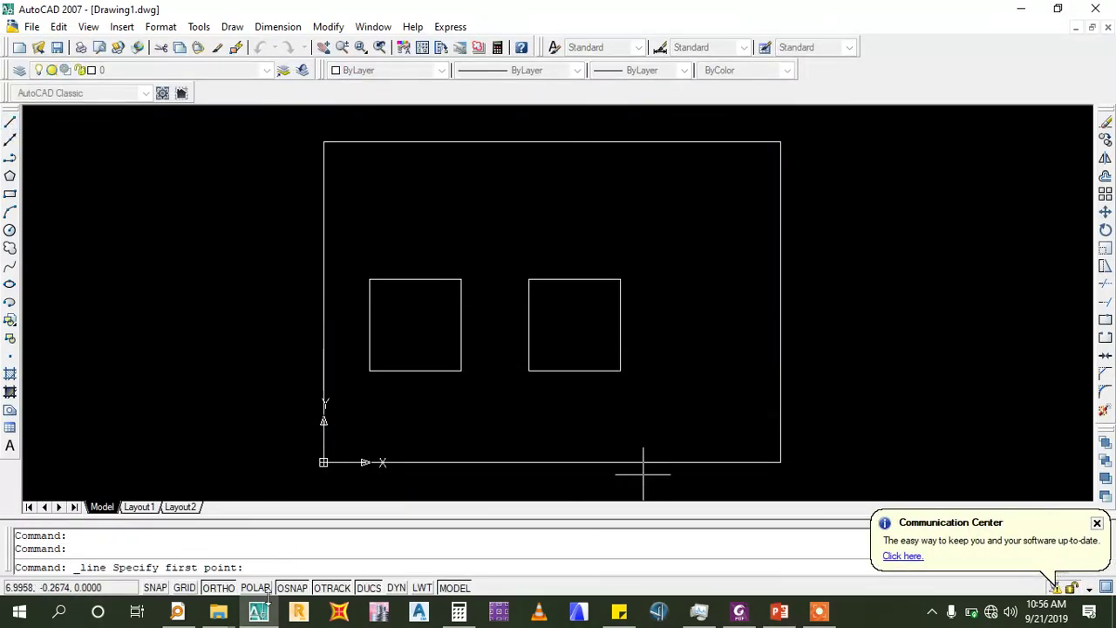
{"action": "left_click", "coordinate": [218, 588]}
{"action": "scroll", "coordinate": [393, 441], "scroll_direction": "down", "scroll_amount": 4}
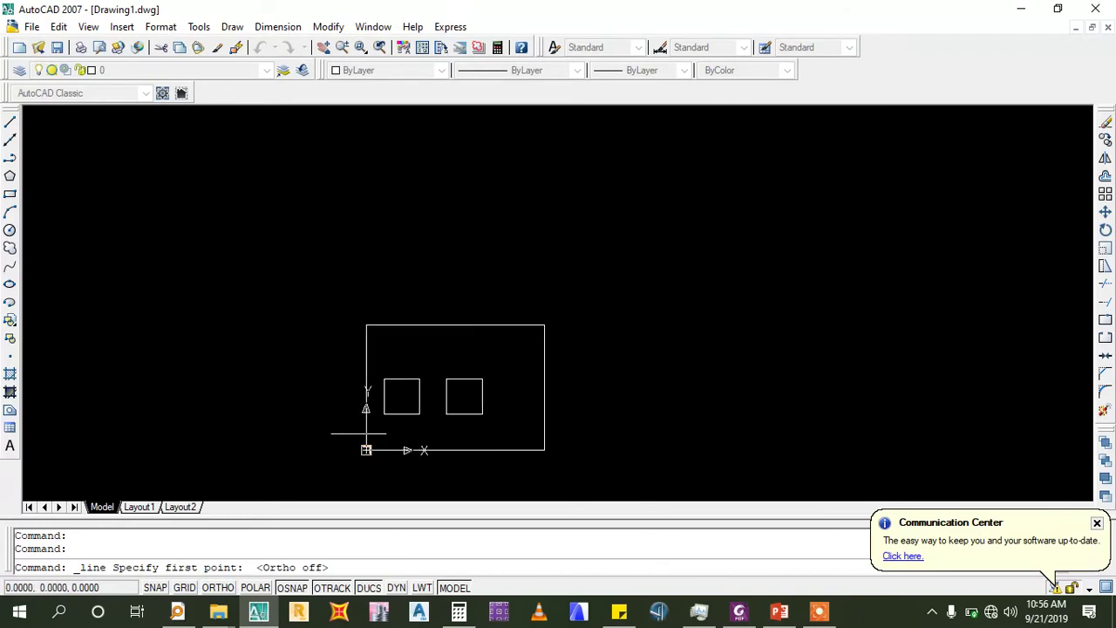
{"action": "left_click", "coordinate": [704, 421]}
{"action": "left_click", "coordinate": [824, 239]}
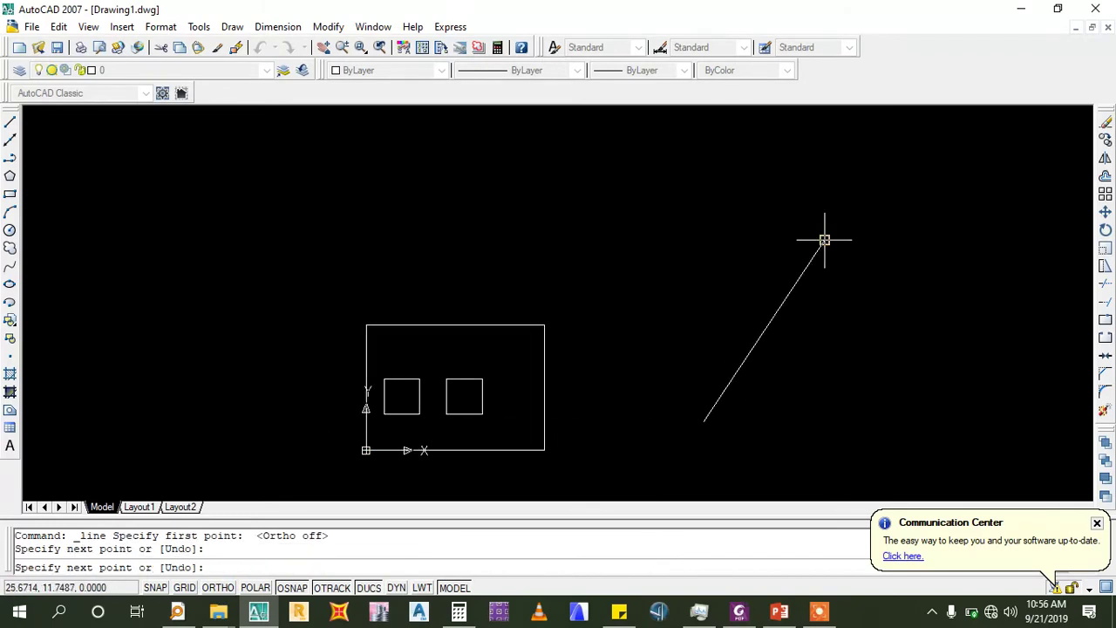
{"action": "key", "text": "Return"}
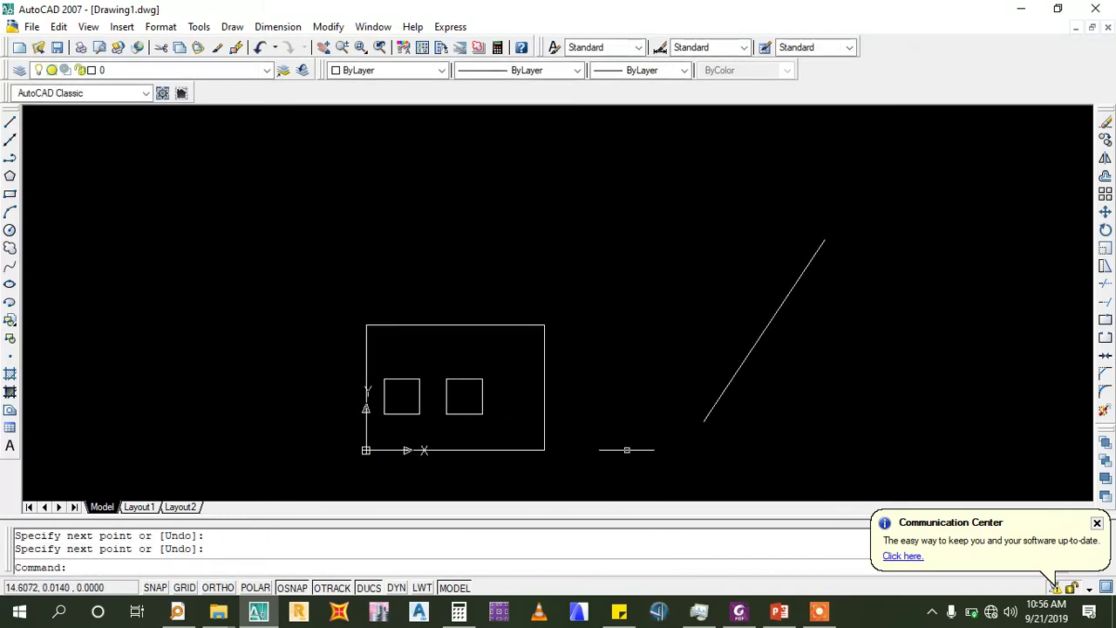
{"action": "left_click", "coordinate": [270, 27]}
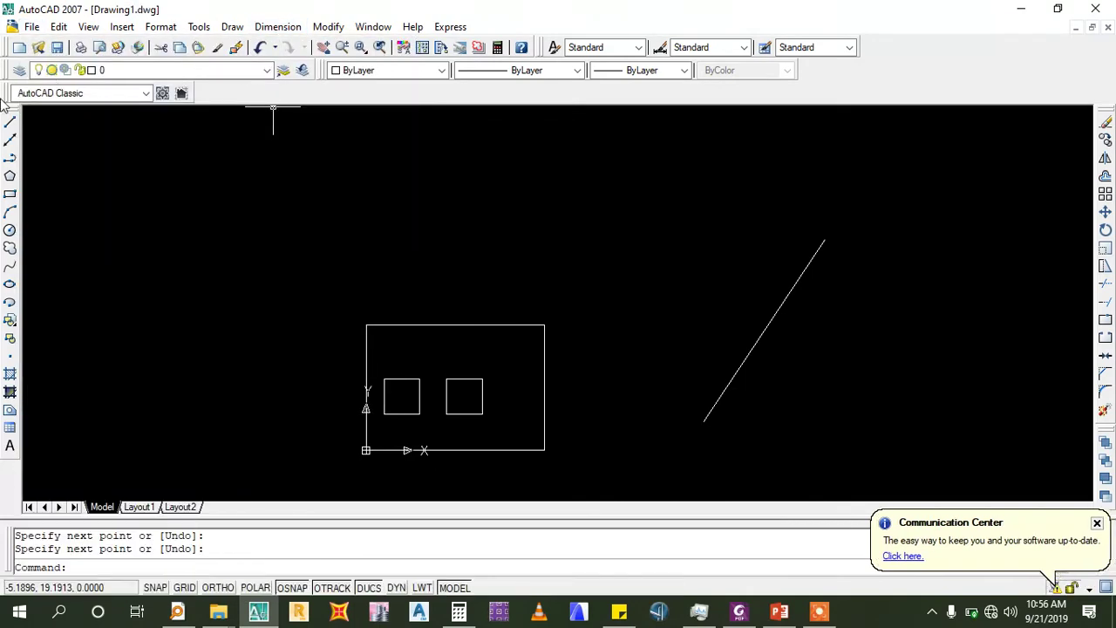
{"action": "left_click", "coordinate": [11, 122]}
{"action": "left_click", "coordinate": [704, 421]}
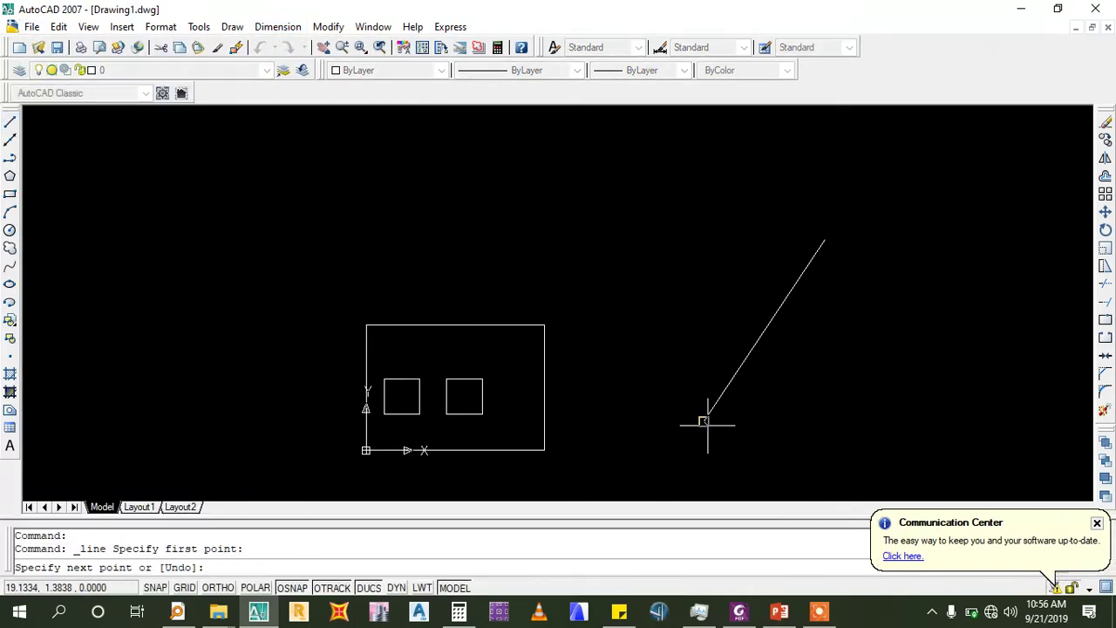
{"action": "left_click", "coordinate": [938, 442]}
{"action": "key", "text": "Return"}
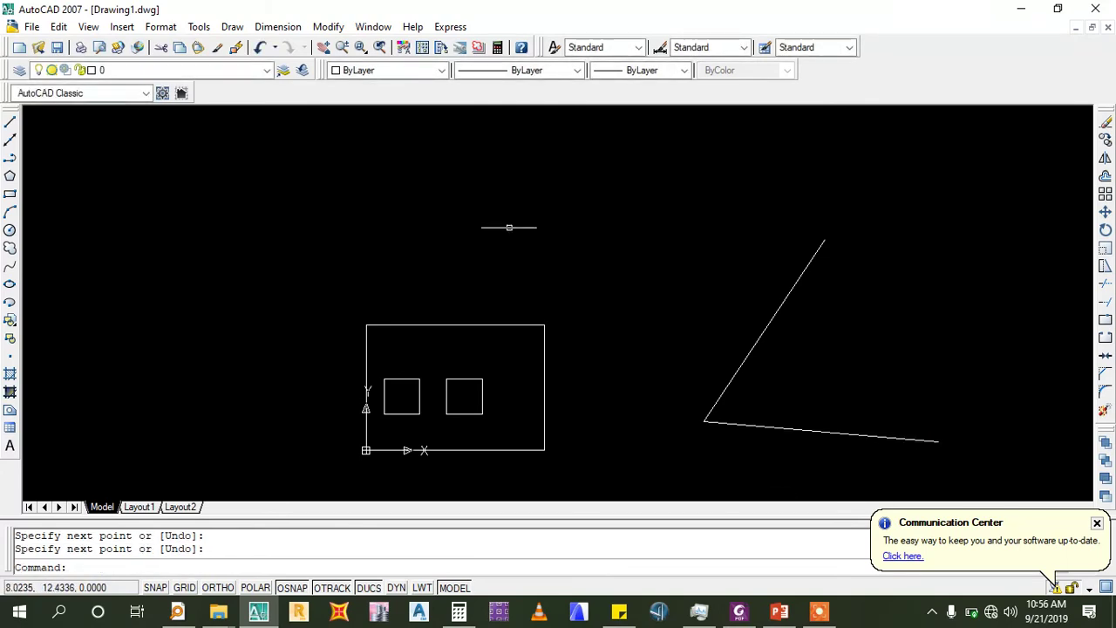
{"action": "left_click", "coordinate": [293, 29]}
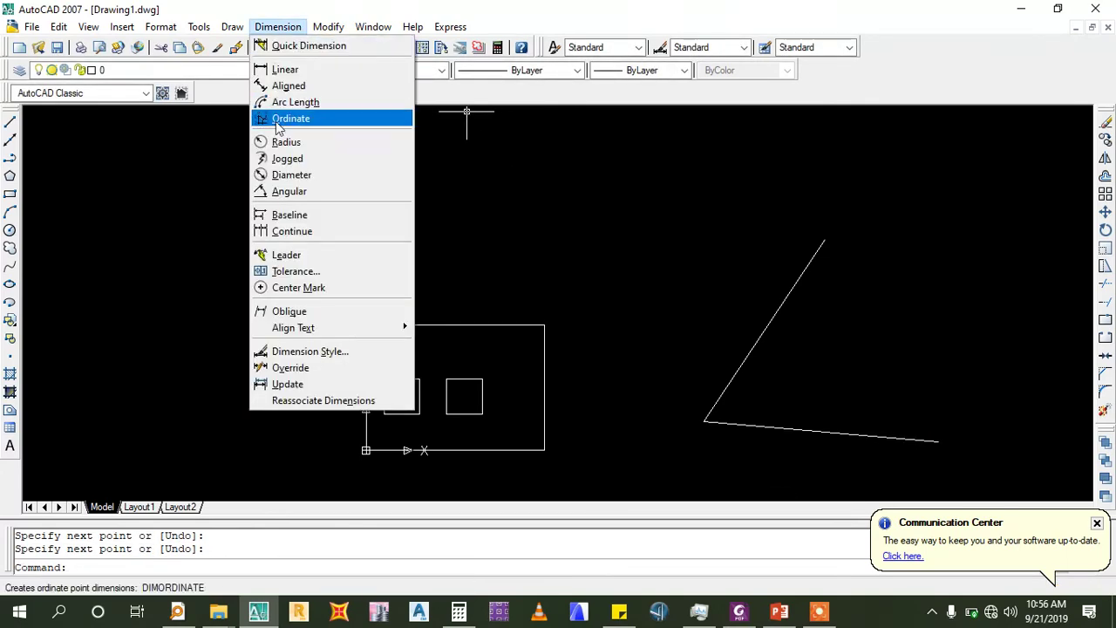
{"action": "left_click", "coordinate": [318, 201]}
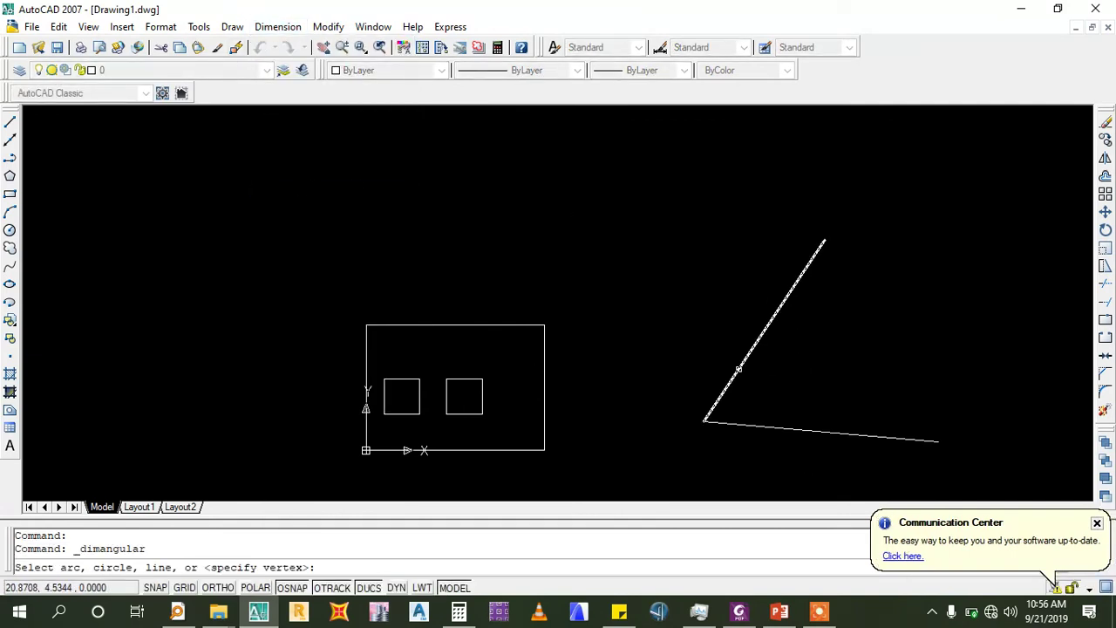
{"action": "left_click", "coordinate": [737, 375]}
{"action": "left_click", "coordinate": [747, 425]}
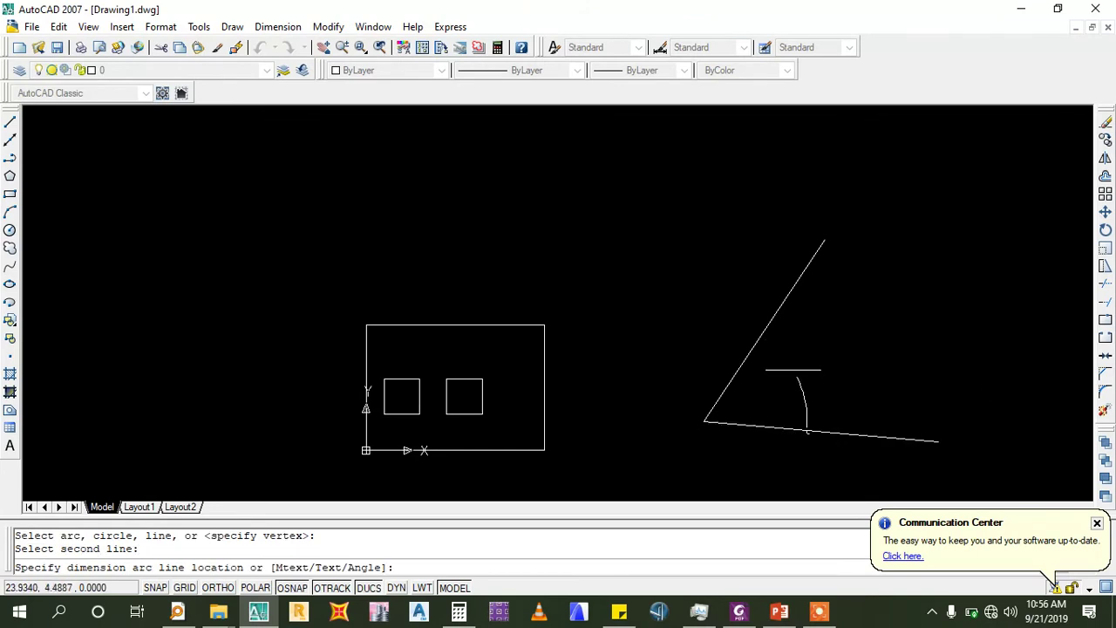
{"action": "left_click", "coordinate": [761, 493]}
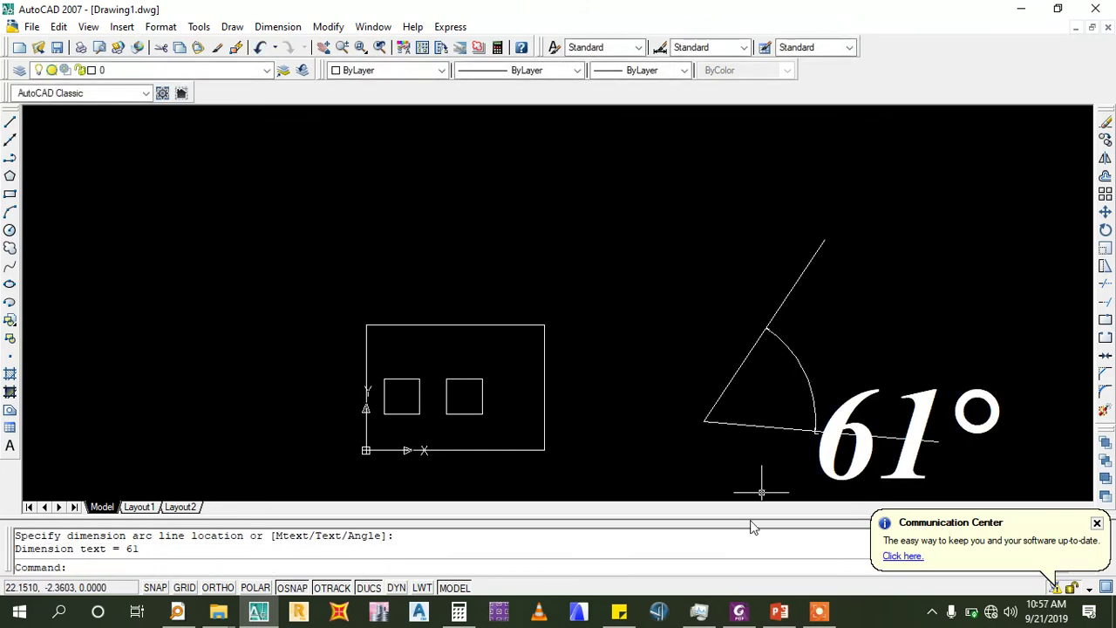
{"action": "key", "text": "Escape"}
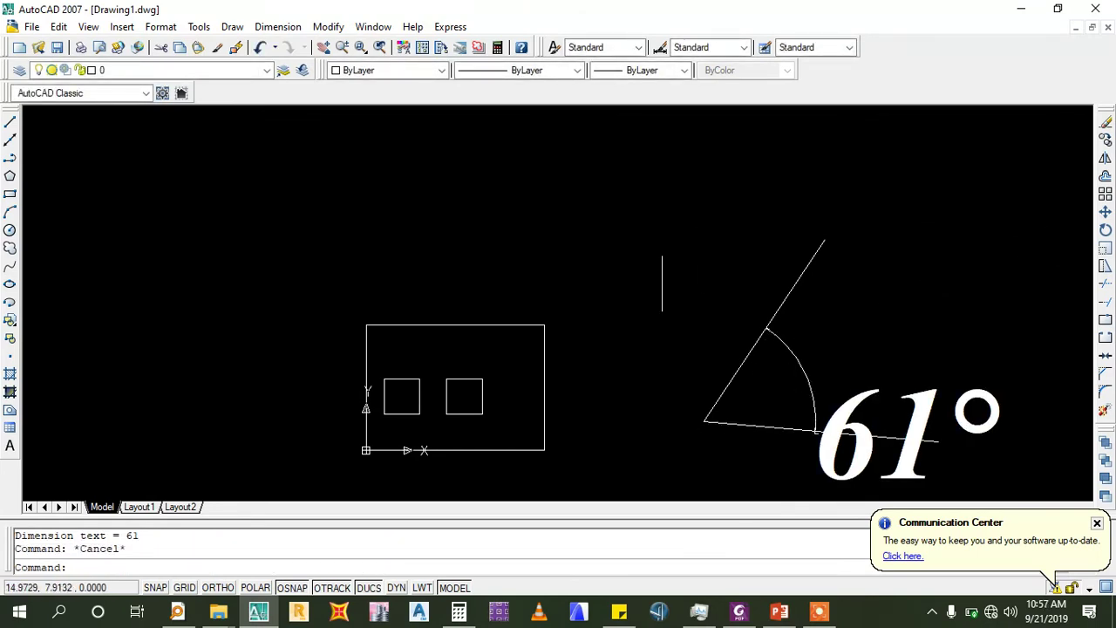
{"action": "left_click", "coordinate": [1009, 243]}
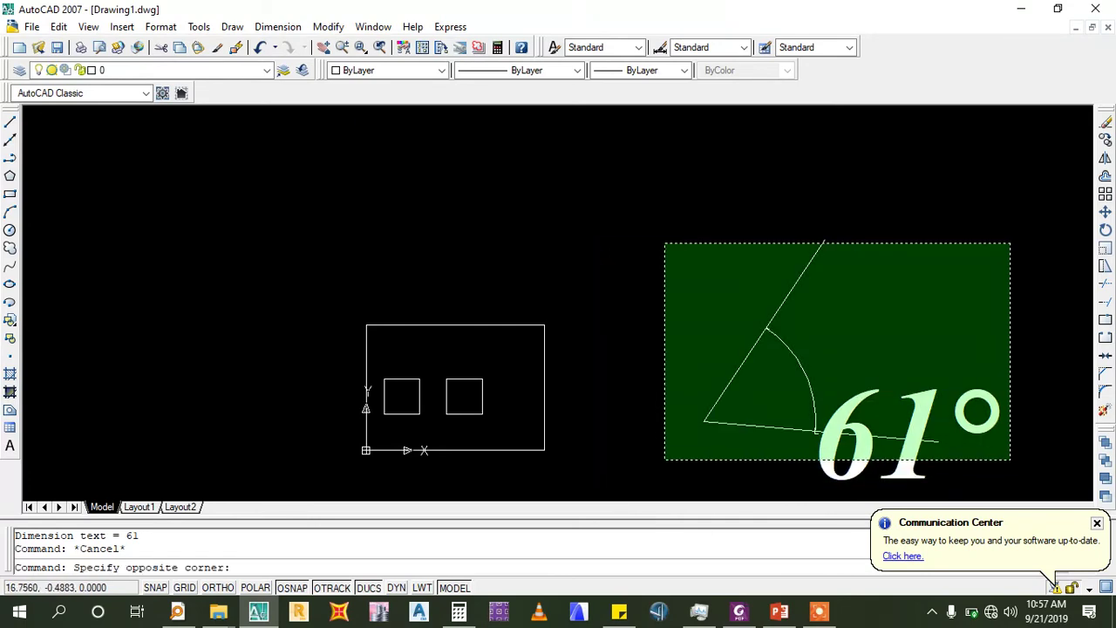
{"action": "left_click", "coordinate": [680, 477]}
{"action": "key", "text": "Delete"}
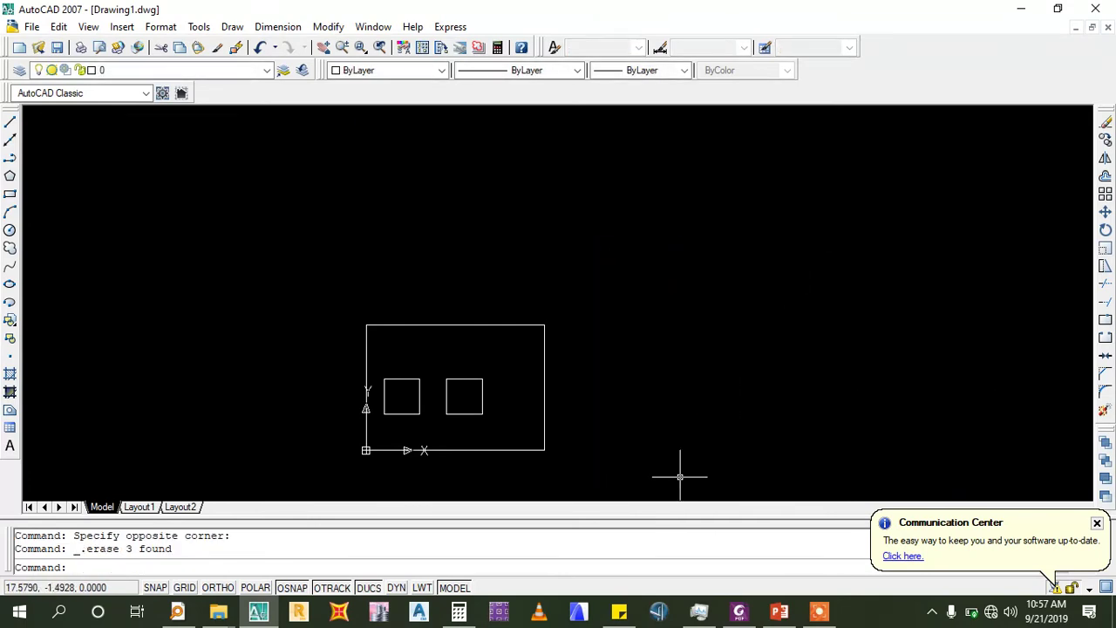
Zoom in on the squares, check the reference slide, and begin a new line
{"action": "scroll", "coordinate": [342, 448], "scroll_direction": "up", "scroll_amount": 1}
{"action": "scroll", "coordinate": [488, 475], "scroll_direction": "up", "scroll_amount": 1}
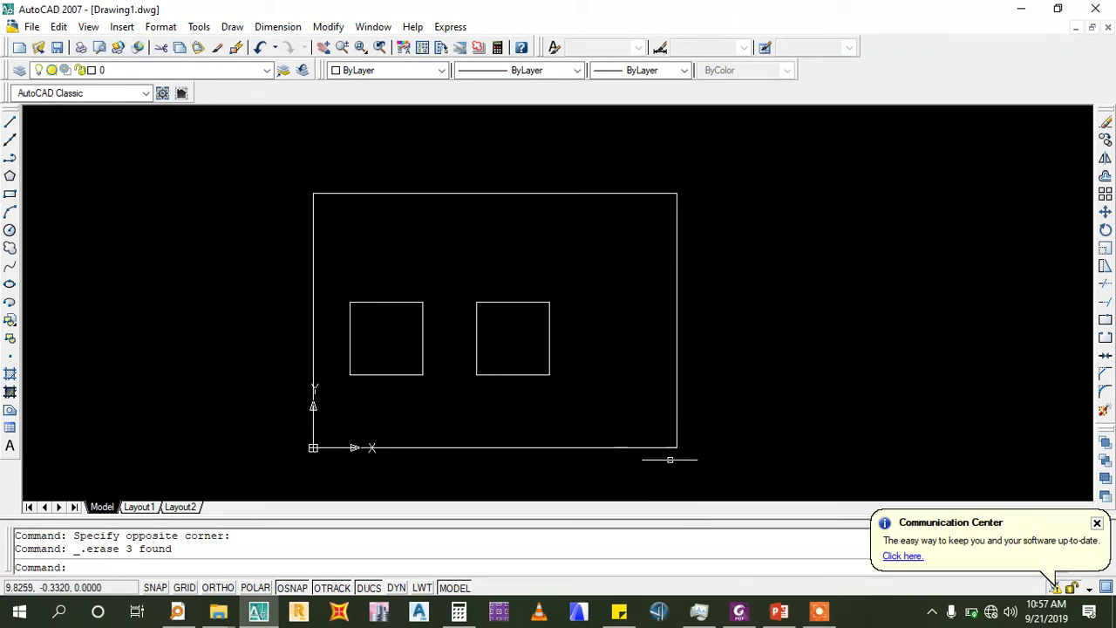
{"action": "key", "text": "alt+Tab"}
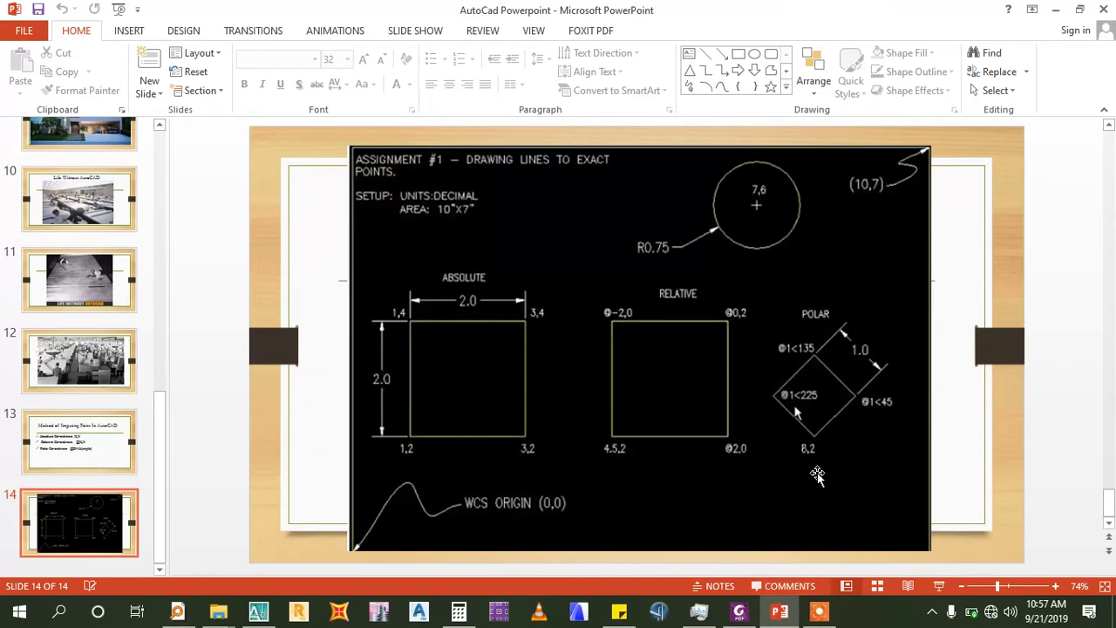
{"action": "left_click", "coordinate": [779, 612]}
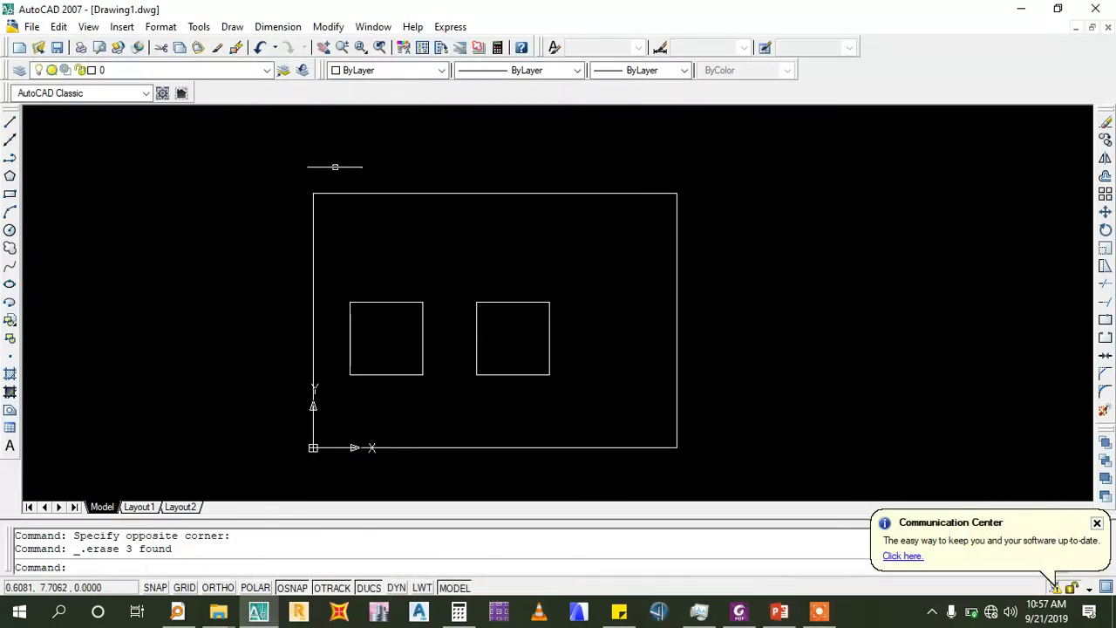
{"action": "left_click", "coordinate": [11, 123]}
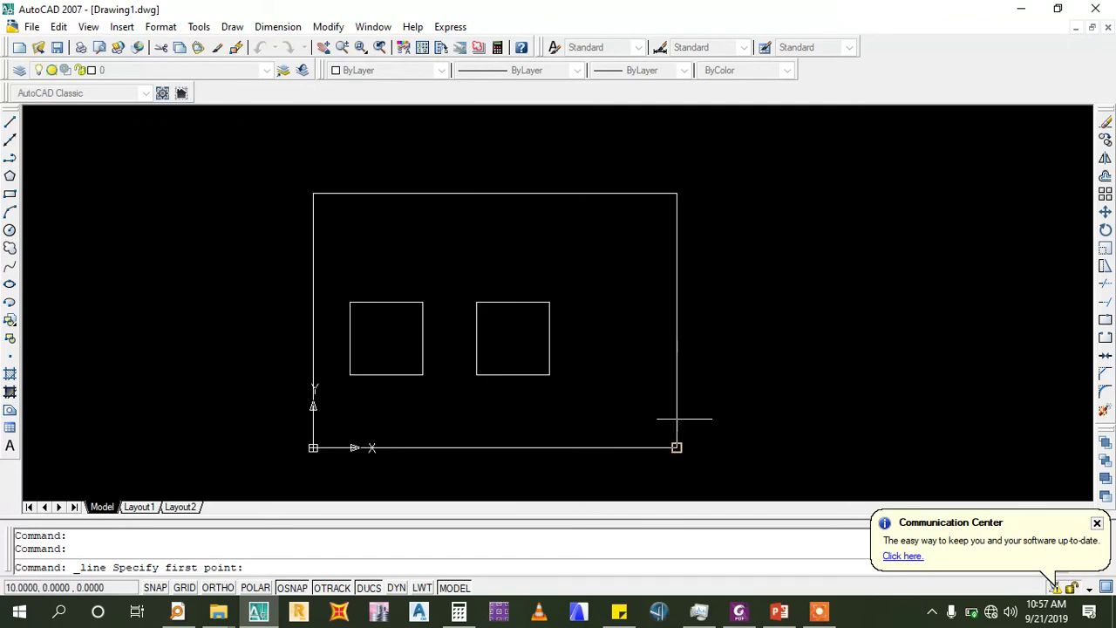
Start the diamond's line at 8,2 and turn Ortho on
{"action": "mouse_move", "coordinate": [778, 611]}
{"action": "left_click", "coordinate": [807, 541]}
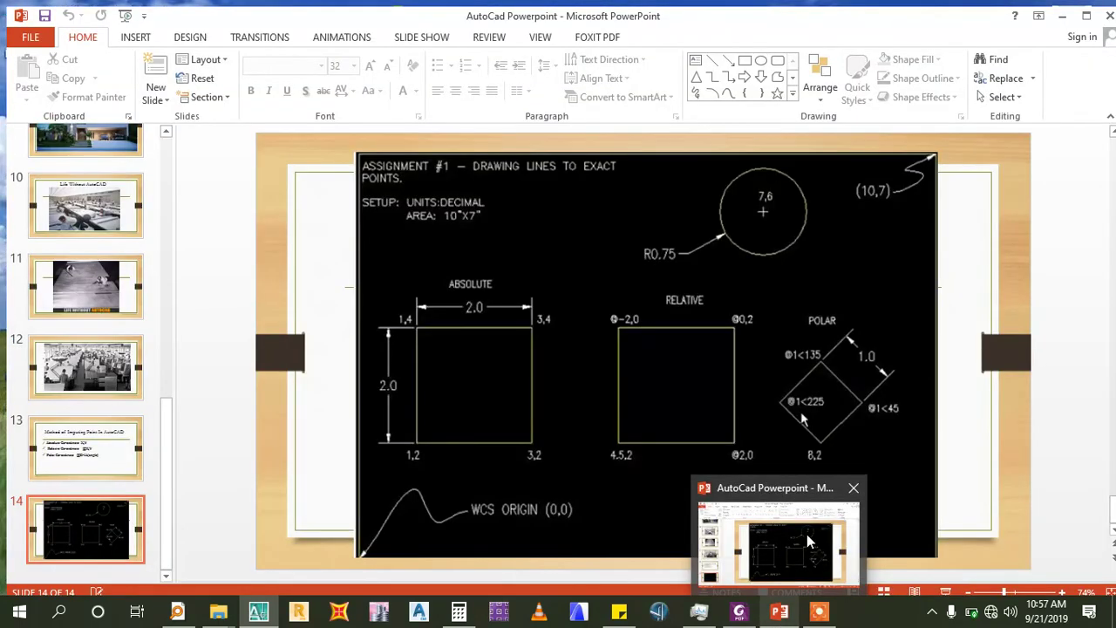
{"action": "left_click", "coordinate": [807, 541]}
{"action": "type", "text": "8"}
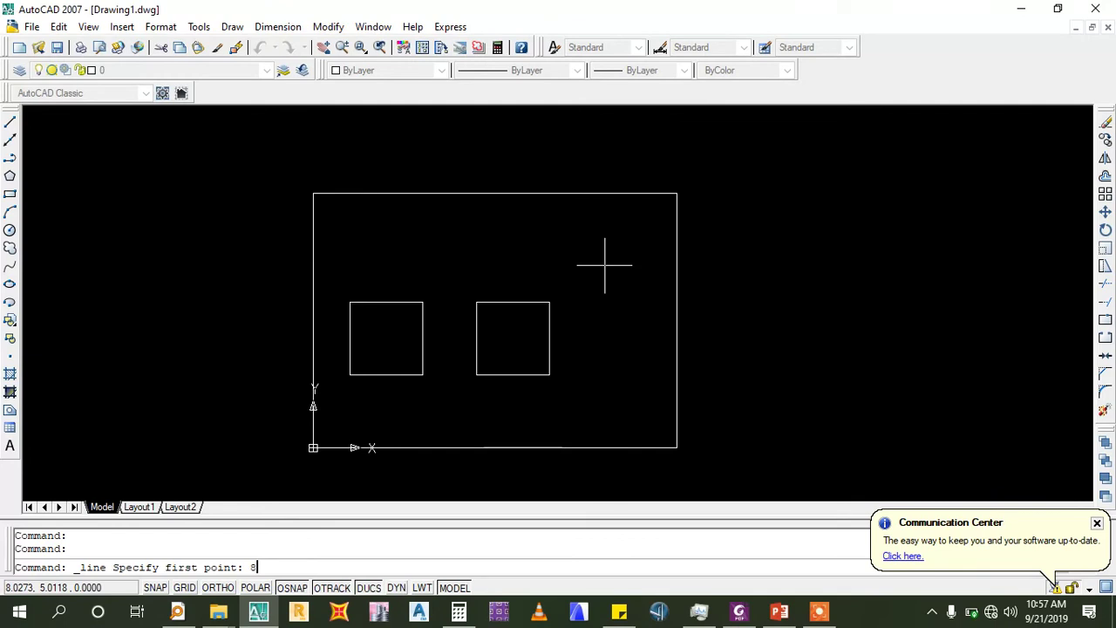
{"action": "type", "text": ",2"}
{"action": "key", "text": "Return"}
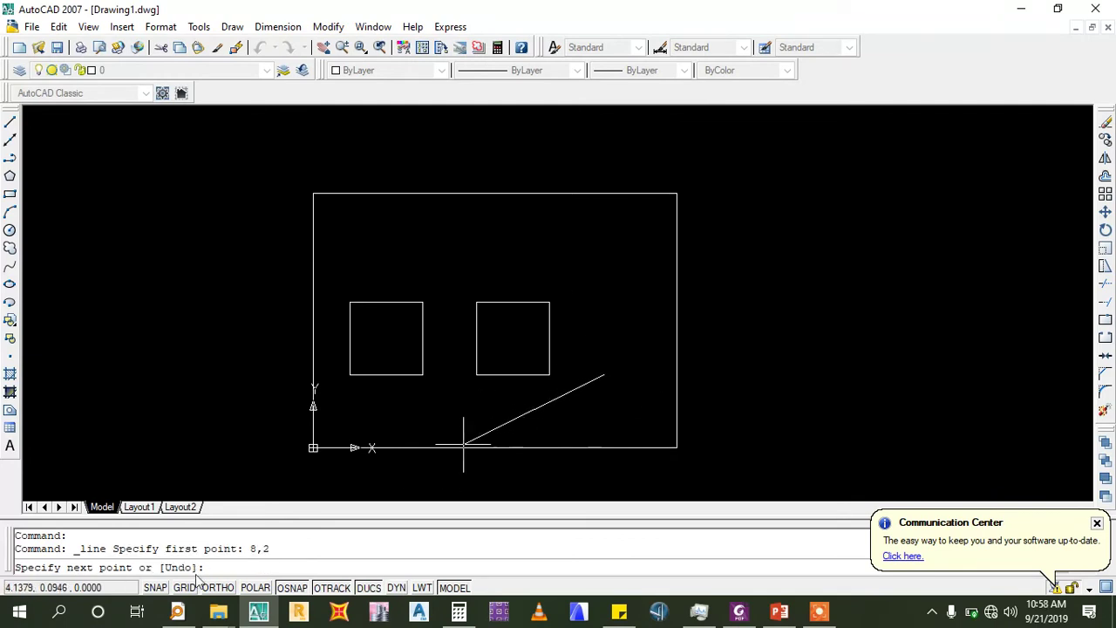
{"action": "left_click", "coordinate": [218, 587]}
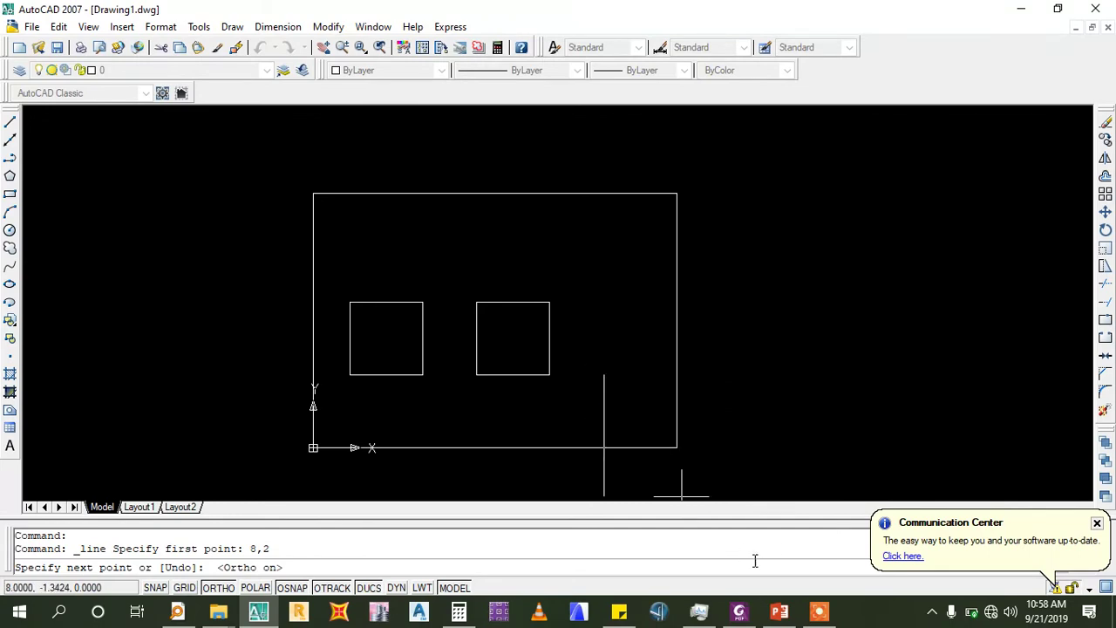
{"action": "mouse_move", "coordinate": [780, 612]}
{"action": "left_click", "coordinate": [796, 558]}
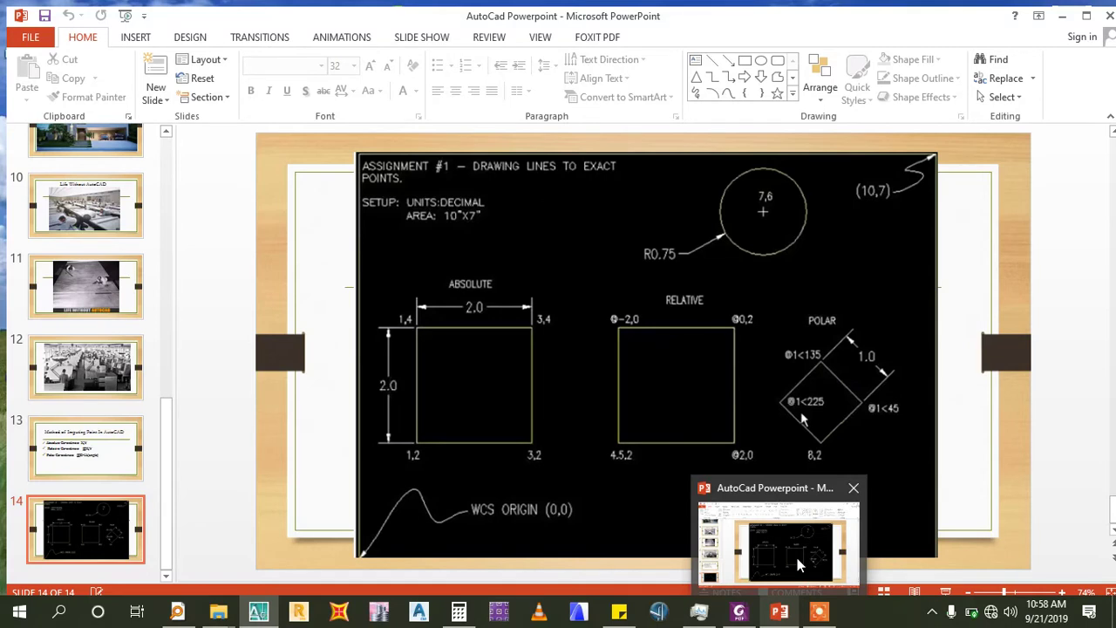
{"action": "key", "text": "alt+Tab"}
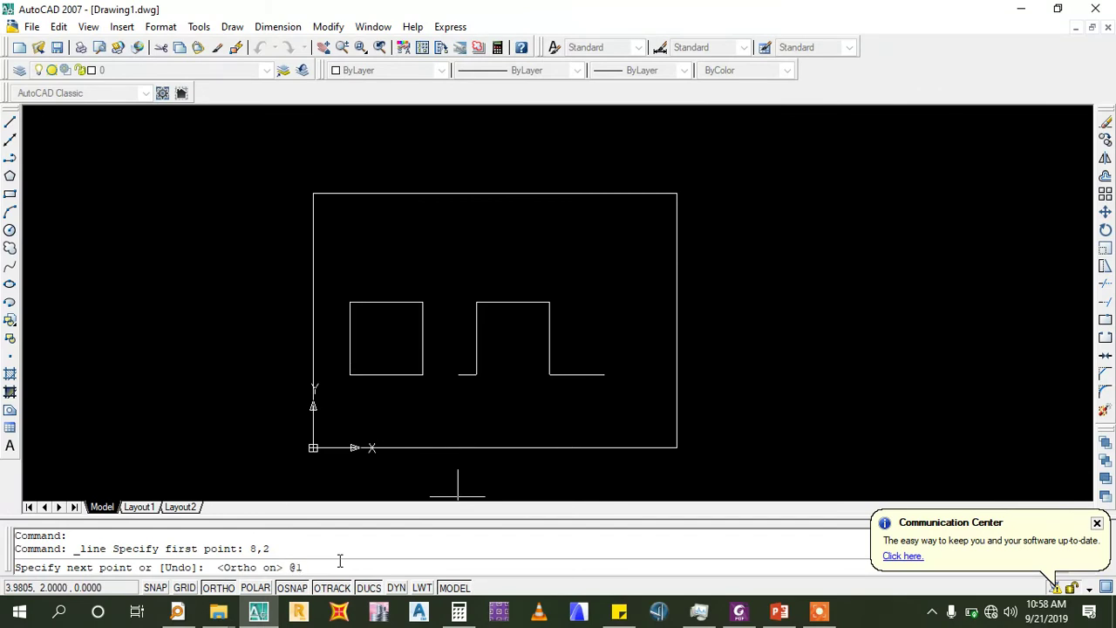
Draw the diamond's 1-unit sides at @1<45 and then @1<135
{"action": "type", "text": "<"}
{"action": "type", "text": "45"}
{"action": "key", "text": "Return"}
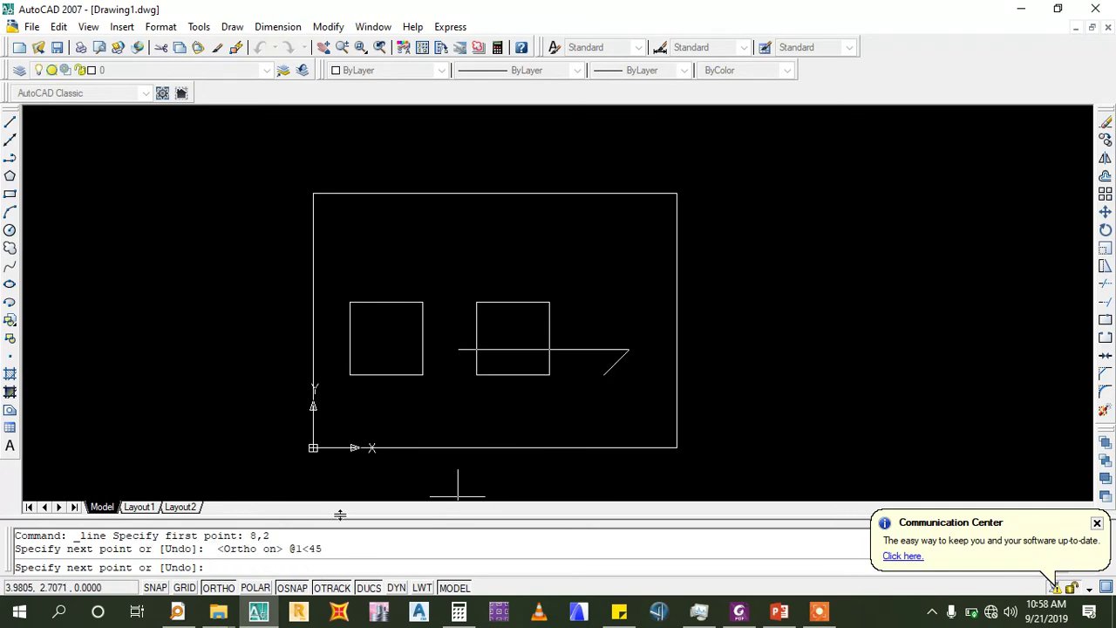
{"action": "scroll", "coordinate": [615, 392], "scroll_direction": "up", "scroll_amount": 3}
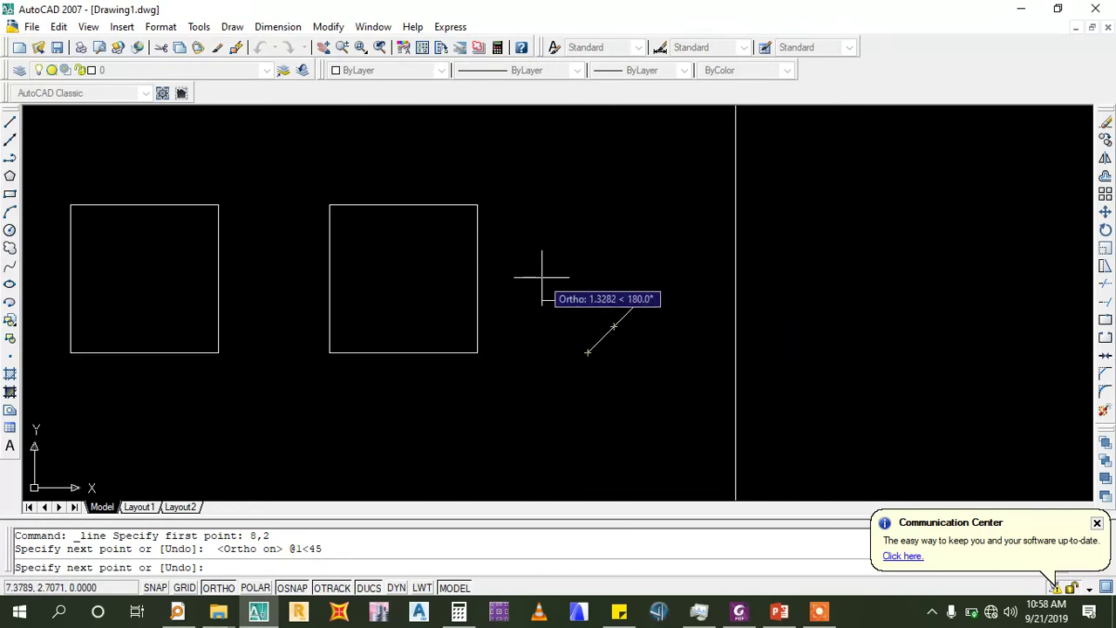
{"action": "mouse_move", "coordinate": [779, 612]}
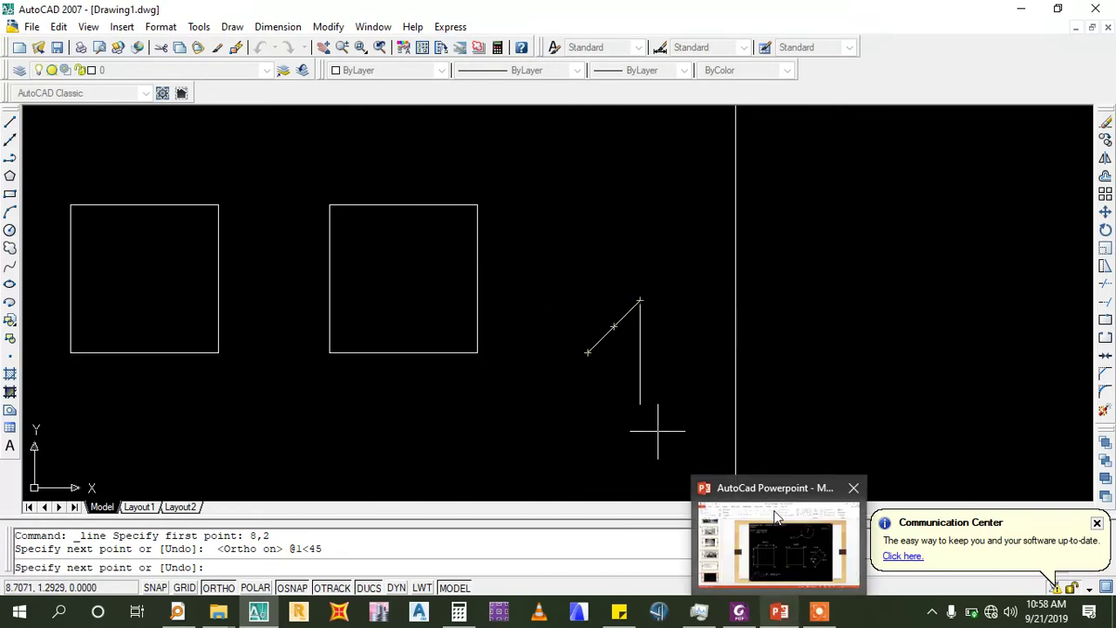
{"action": "left_click", "coordinate": [775, 518]}
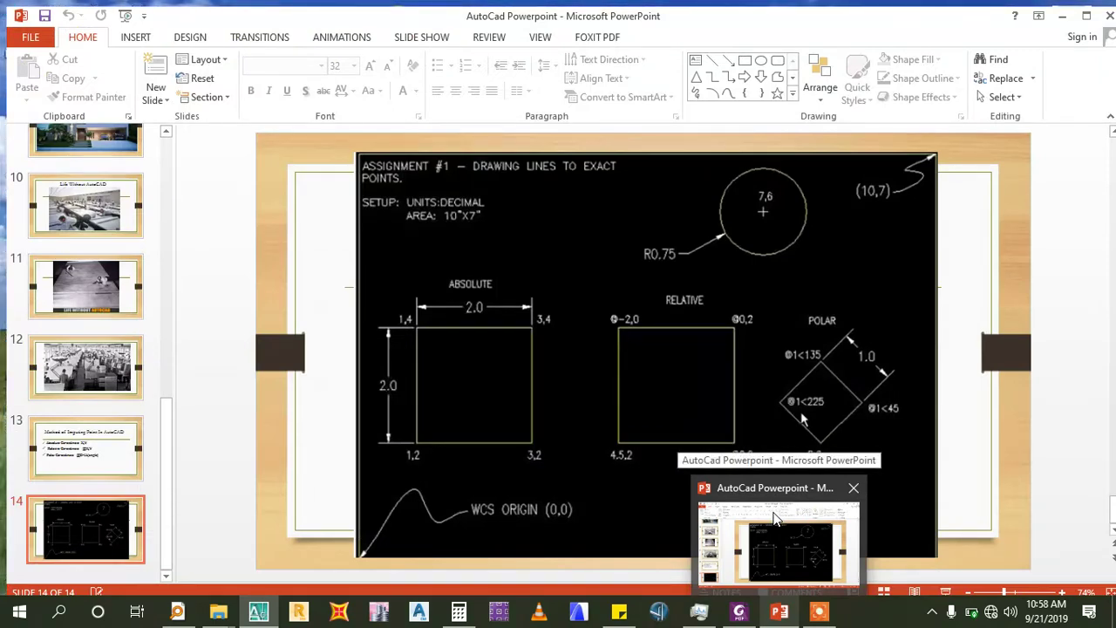
{"action": "left_click", "coordinate": [778, 516]}
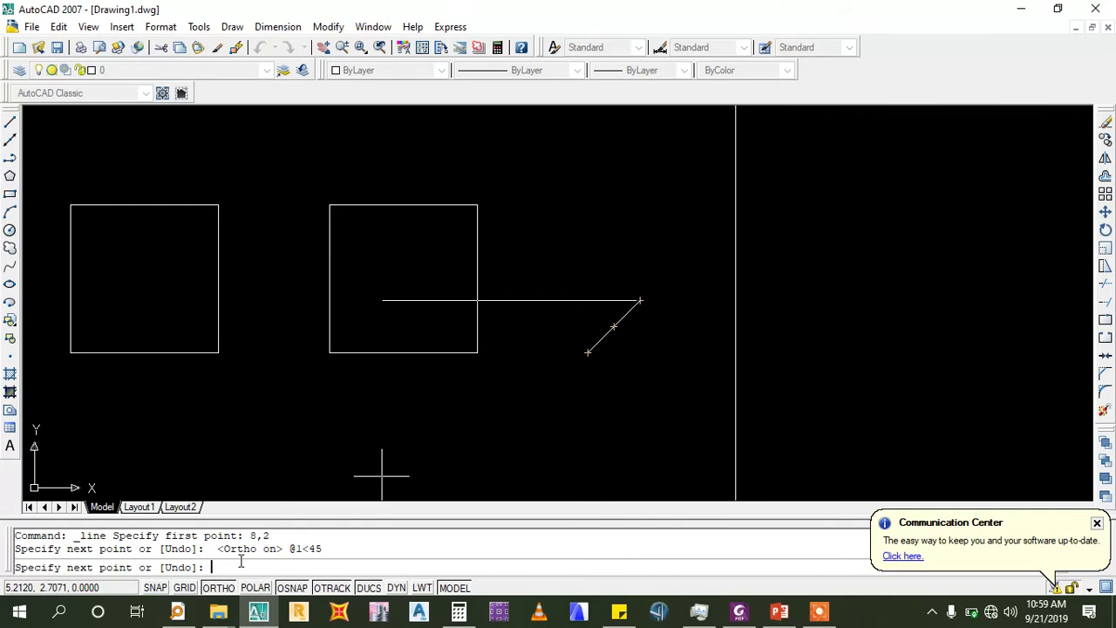
{"action": "type", "text": "@1<135"}
{"action": "key", "text": "Return"}
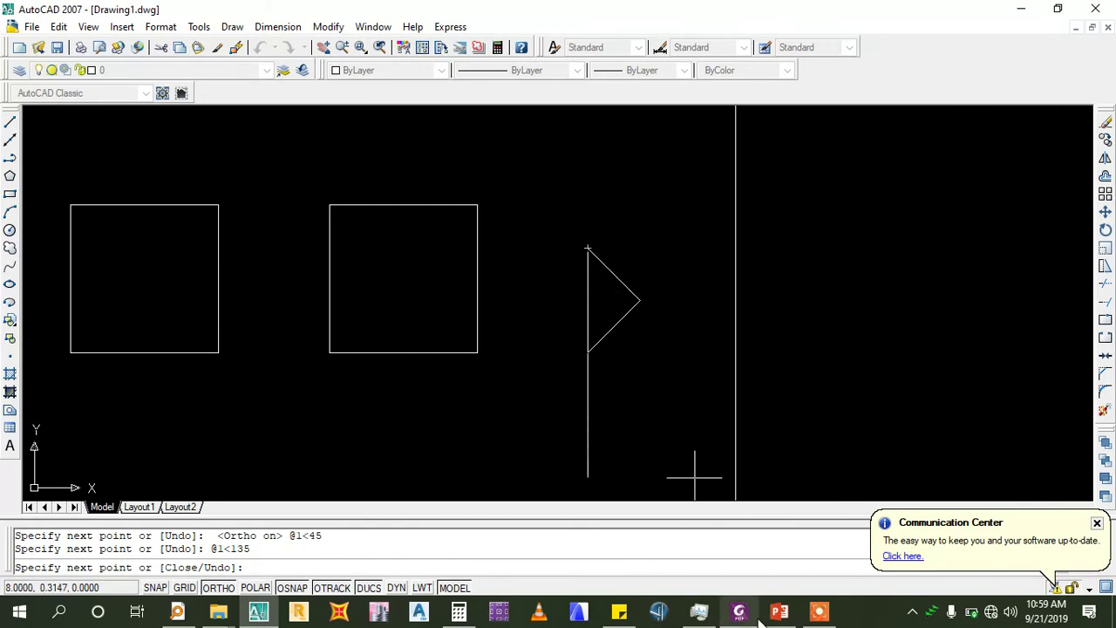
{"action": "left_click", "coordinate": [782, 555]}
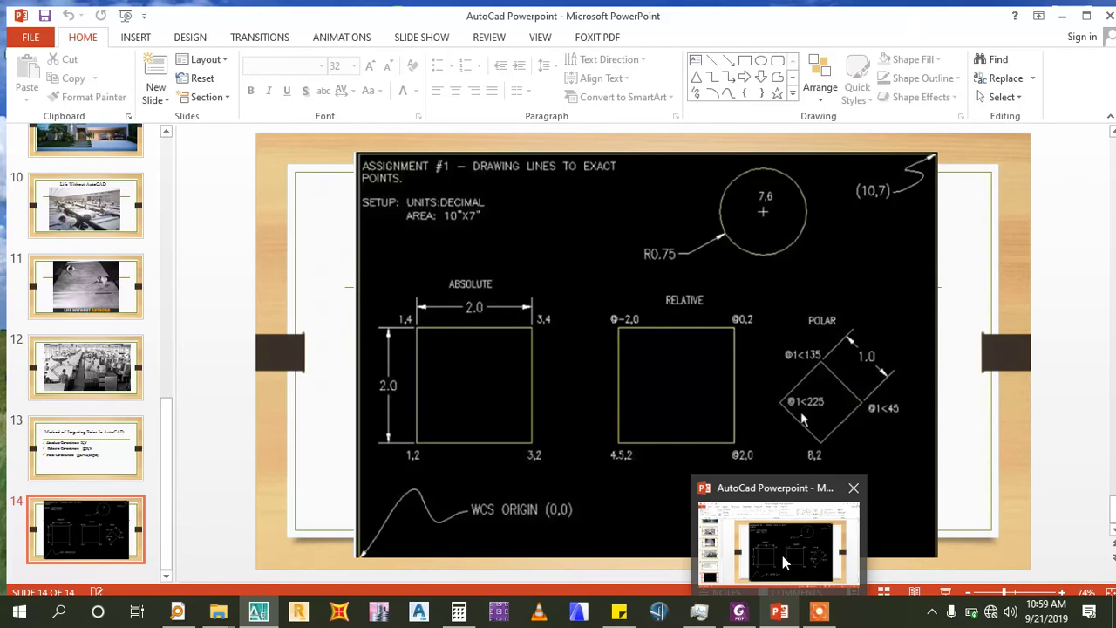
{"action": "left_click", "coordinate": [782, 555]}
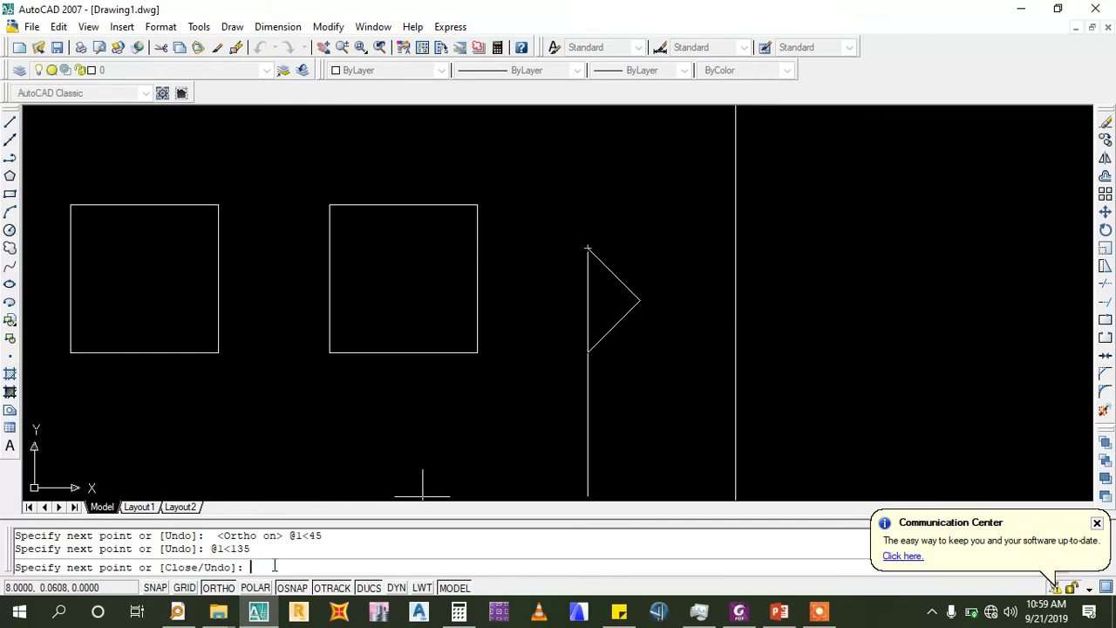
Add the @1<225 side, turn Ortho off, and close the diamond back at 8,2
{"action": "type", "text": "@1<22"}
{"action": "type", "text": "5"}
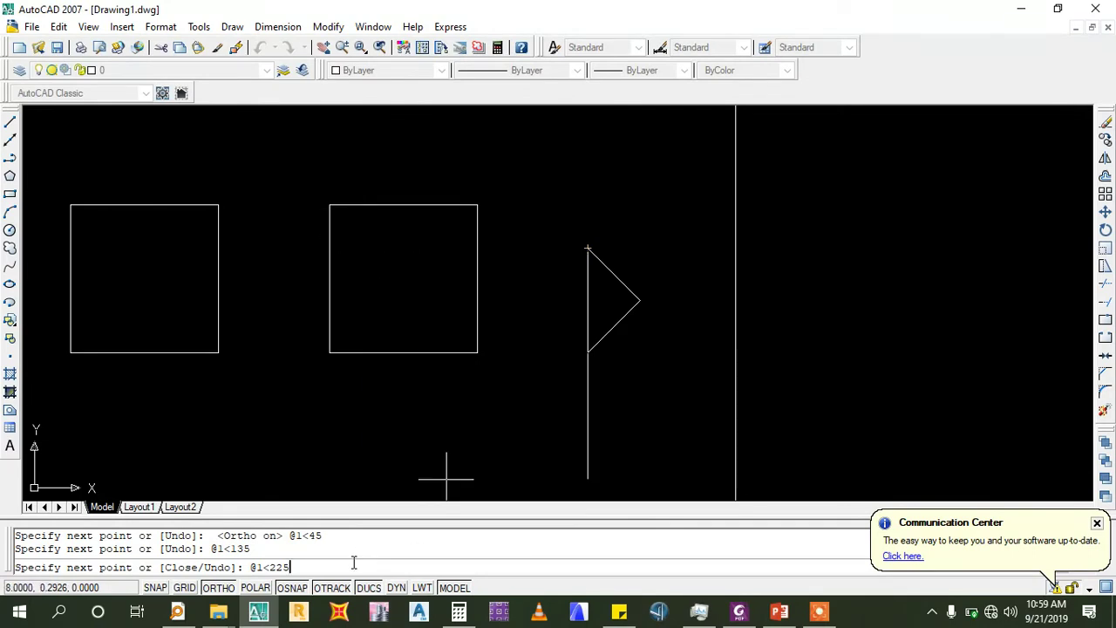
{"action": "key", "text": "Return"}
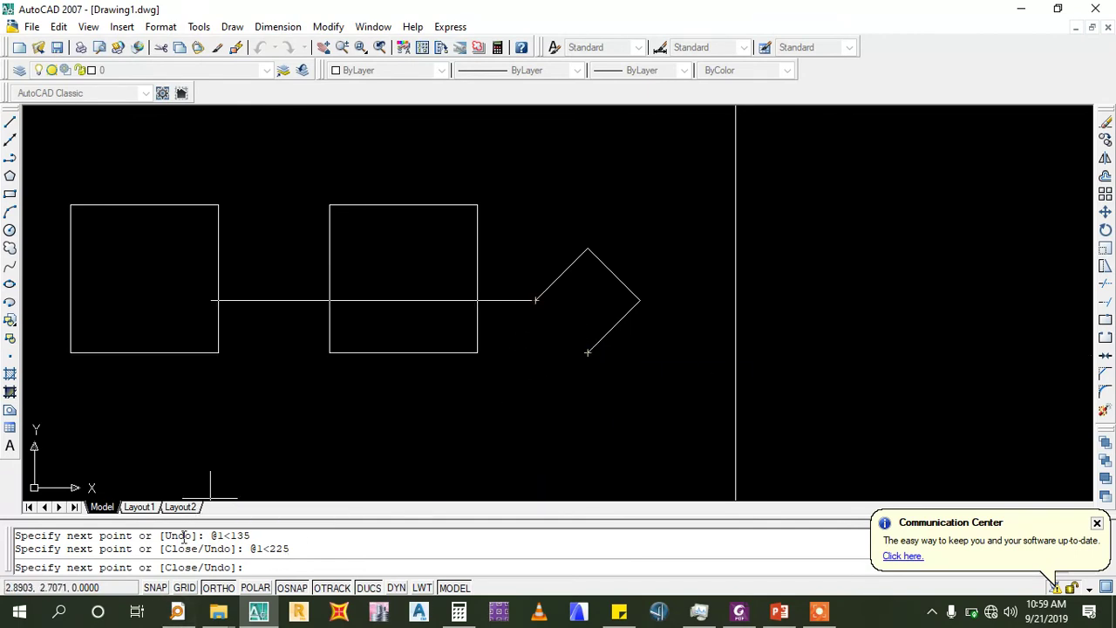
{"action": "key", "text": "F8"}
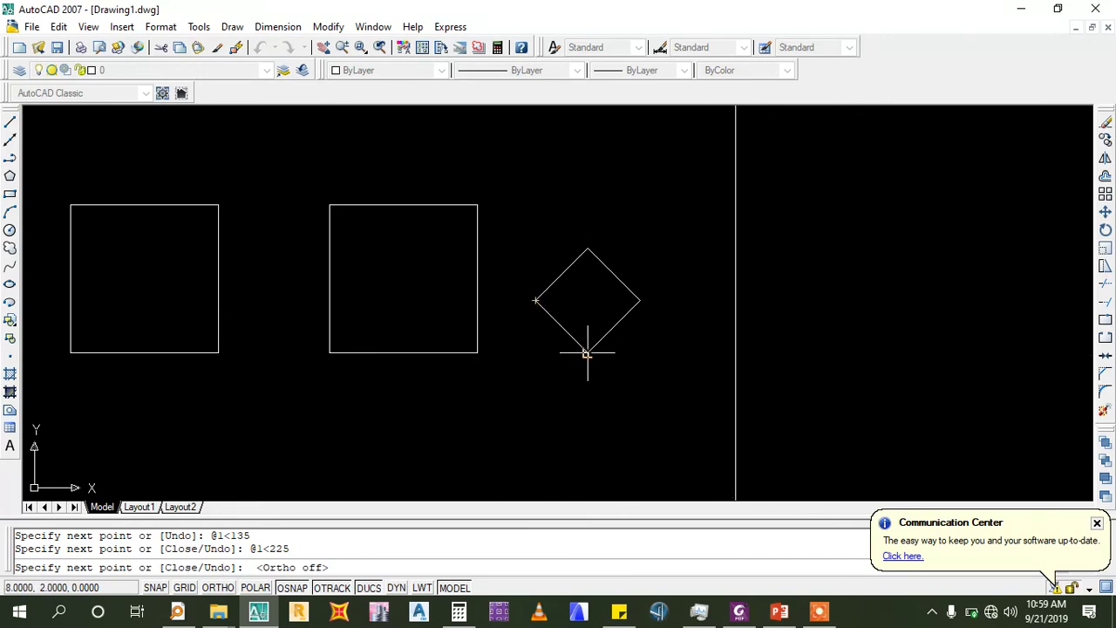
{"action": "left_click", "coordinate": [586, 352]}
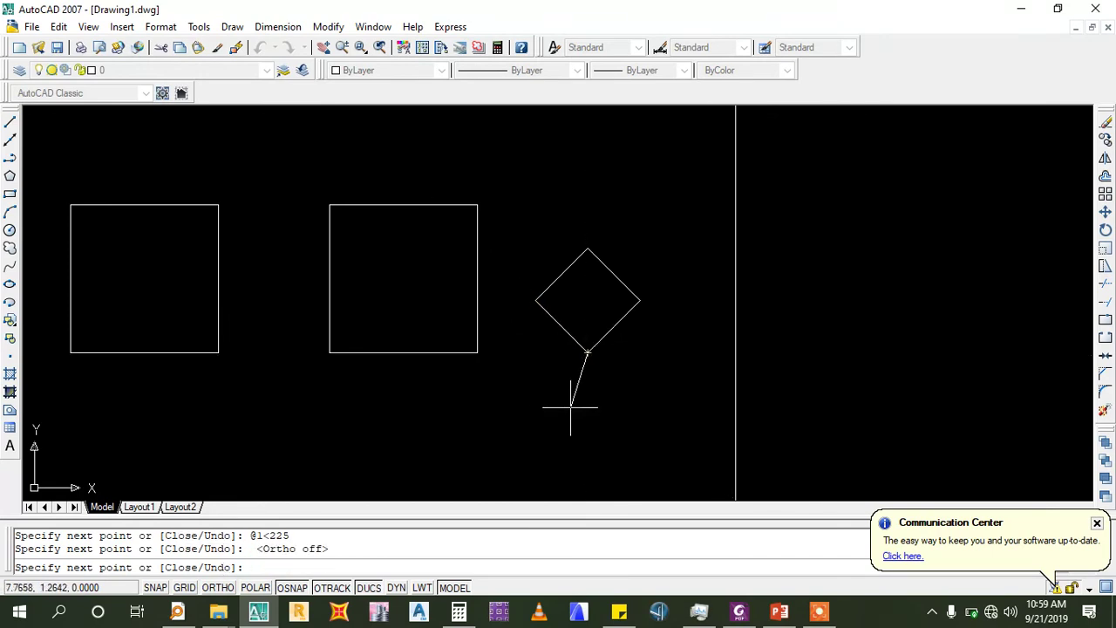
{"action": "key", "text": "Escape"}
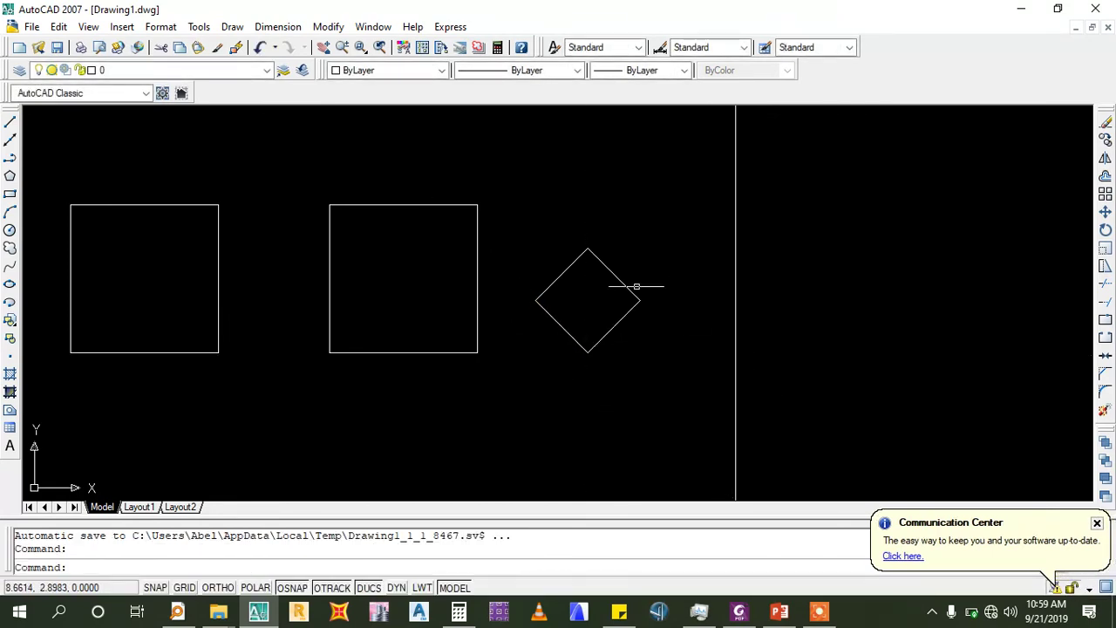
{"action": "scroll", "coordinate": [620, 302], "scroll_direction": "up", "scroll_amount": 3}
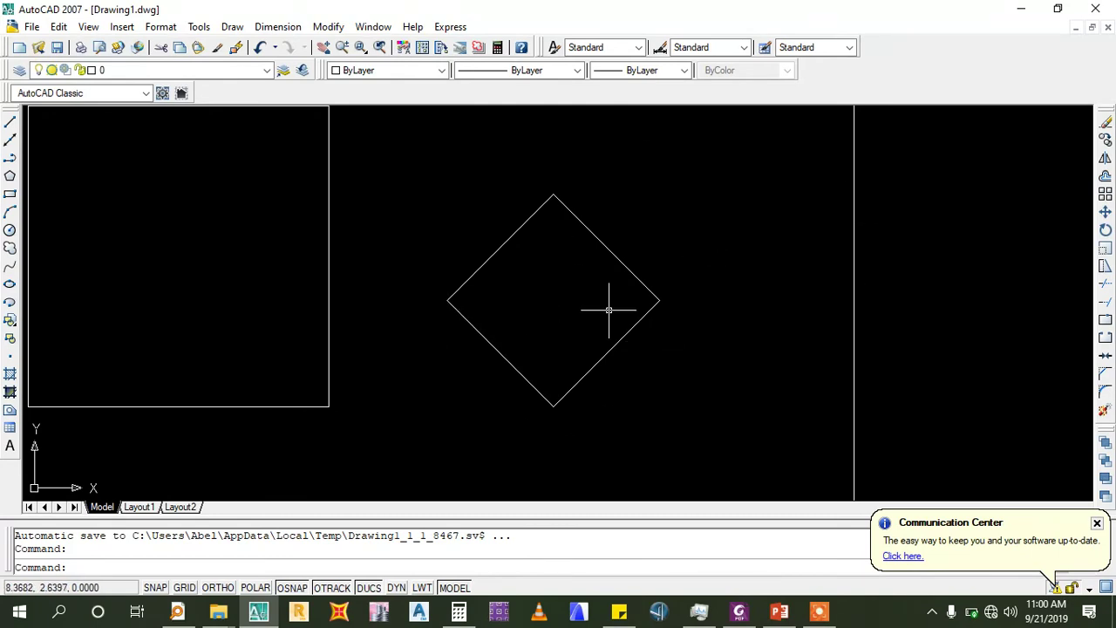
{"action": "scroll", "coordinate": [609, 310], "scroll_direction": "down", "scroll_amount": 4}
{"action": "scroll", "coordinate": [602, 319], "scroll_direction": "up", "scroll_amount": 2}
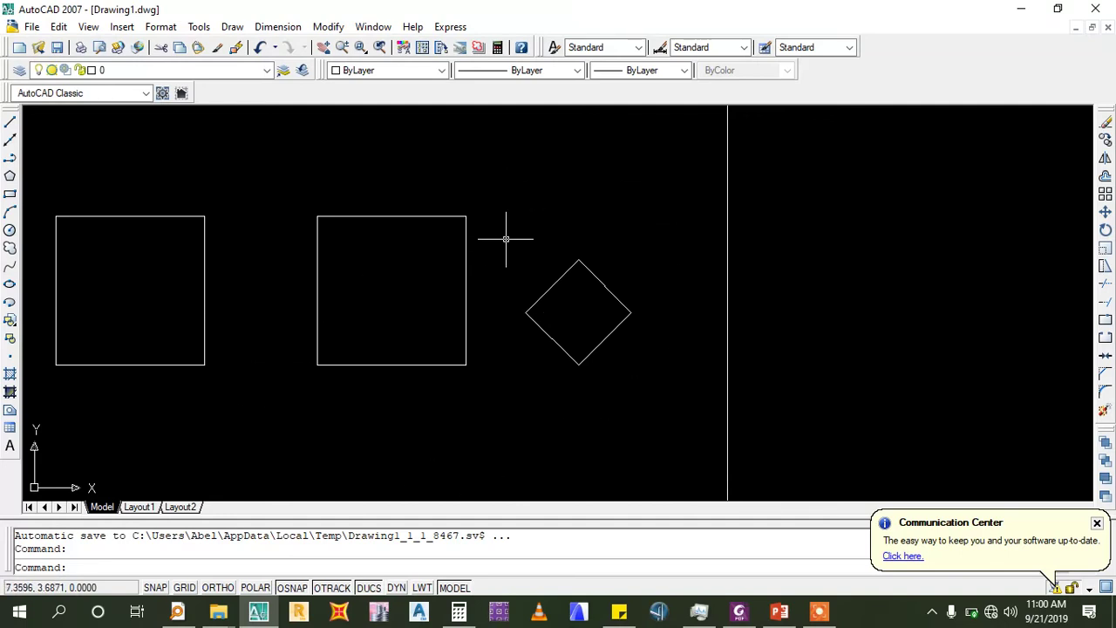
{"action": "scroll", "coordinate": [487, 402], "scroll_direction": "down", "scroll_amount": 2}
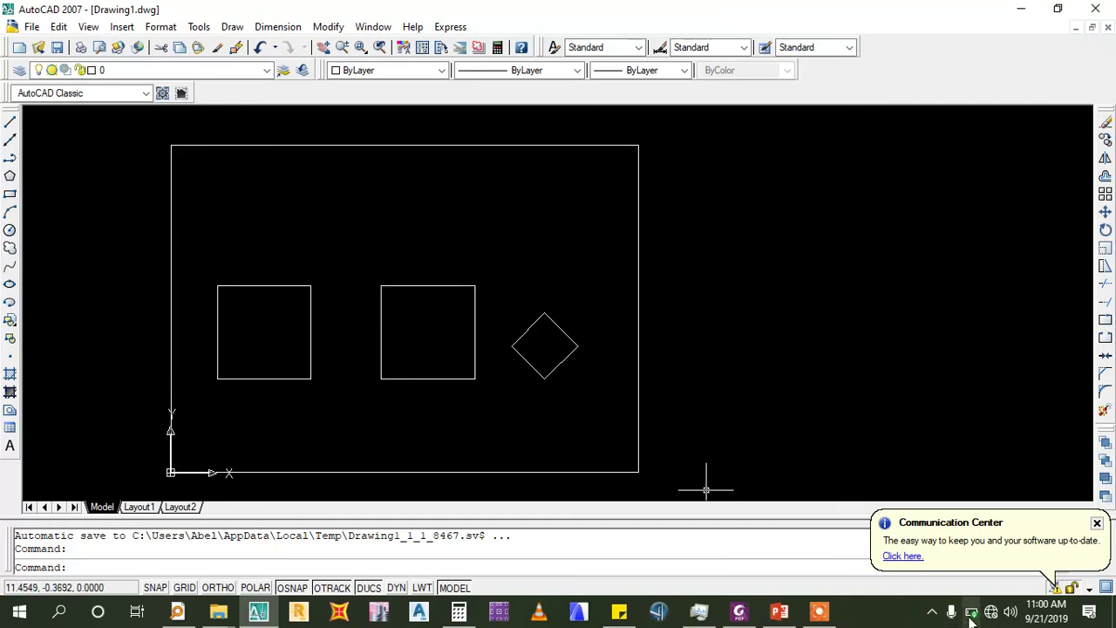
{"action": "left_click", "coordinate": [781, 613]}
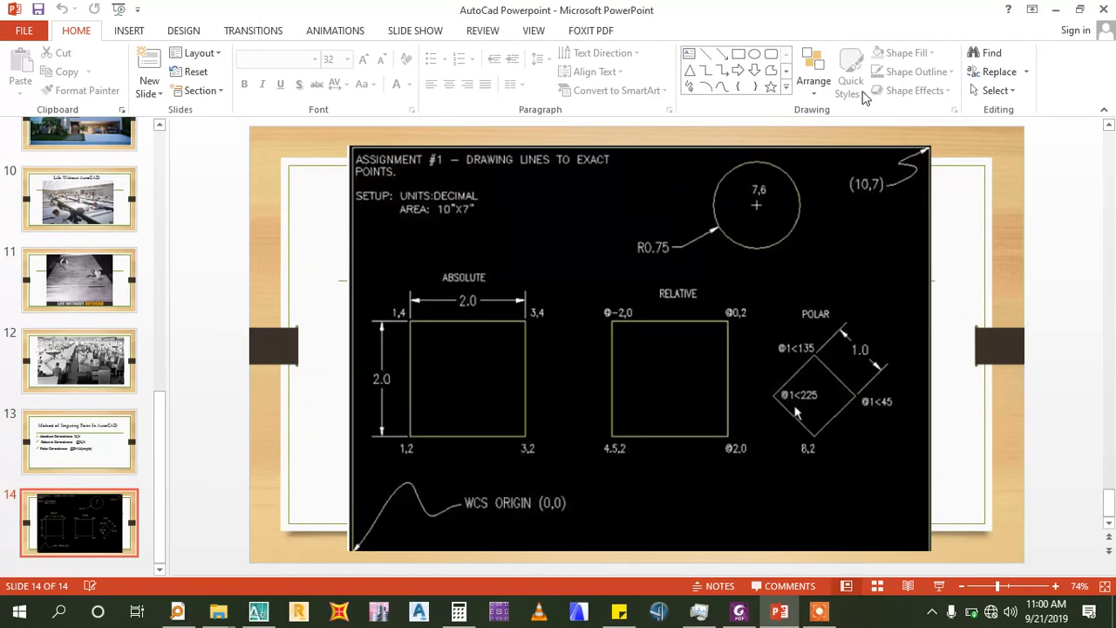
{"action": "left_click", "coordinate": [1055, 9]}
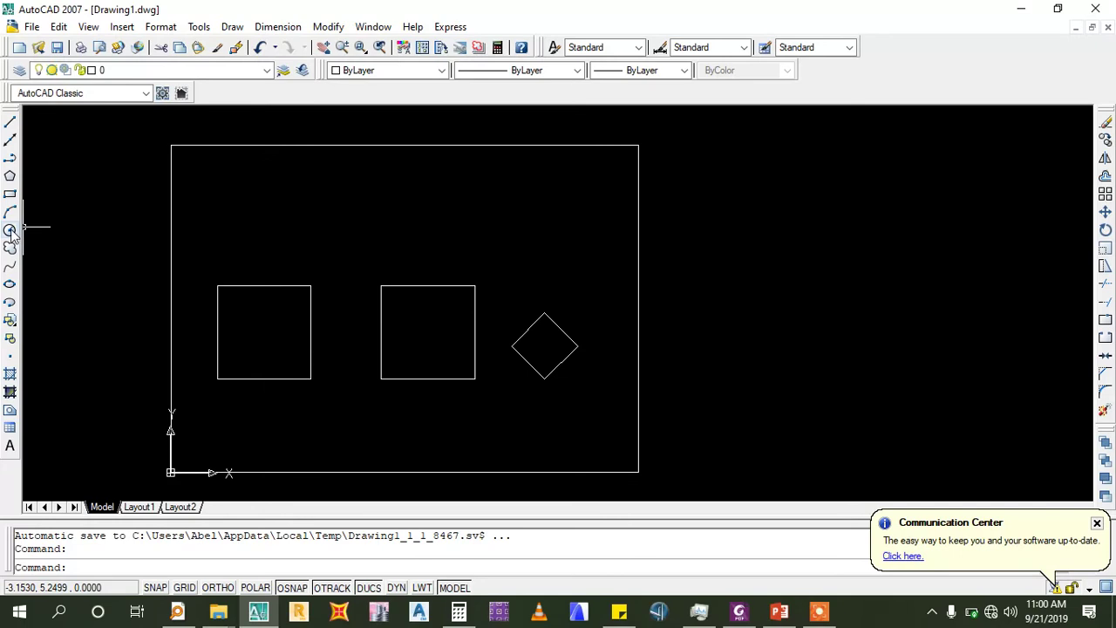
Browse the Draw menu's circle drawing options
{"action": "left_click", "coordinate": [228, 27]}
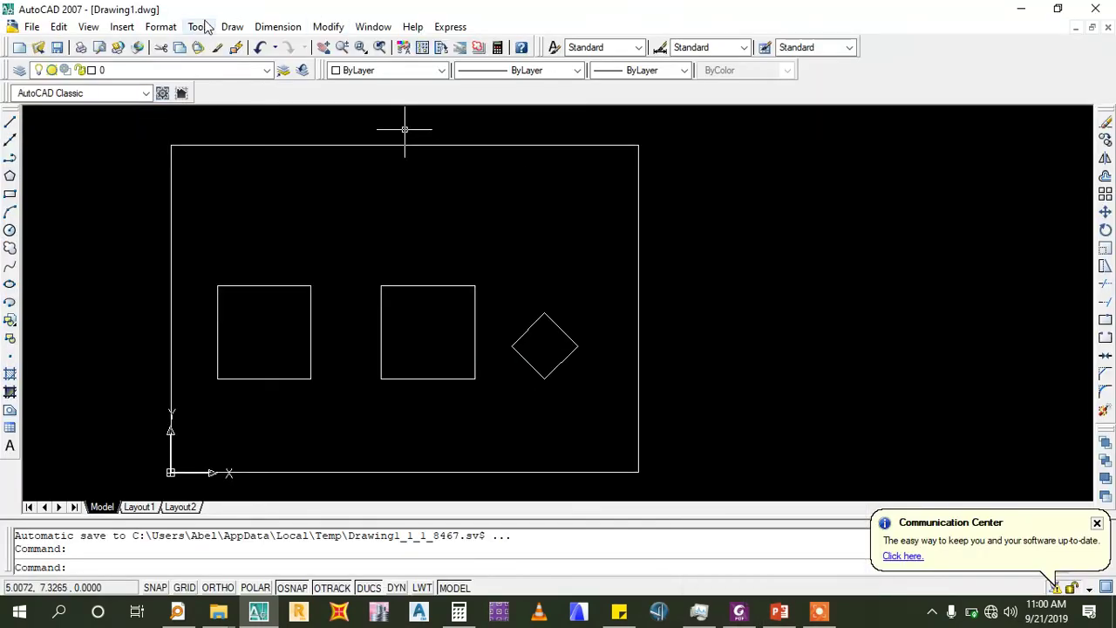
{"action": "left_click", "coordinate": [231, 26]}
{"action": "mouse_move", "coordinate": [251, 247]}
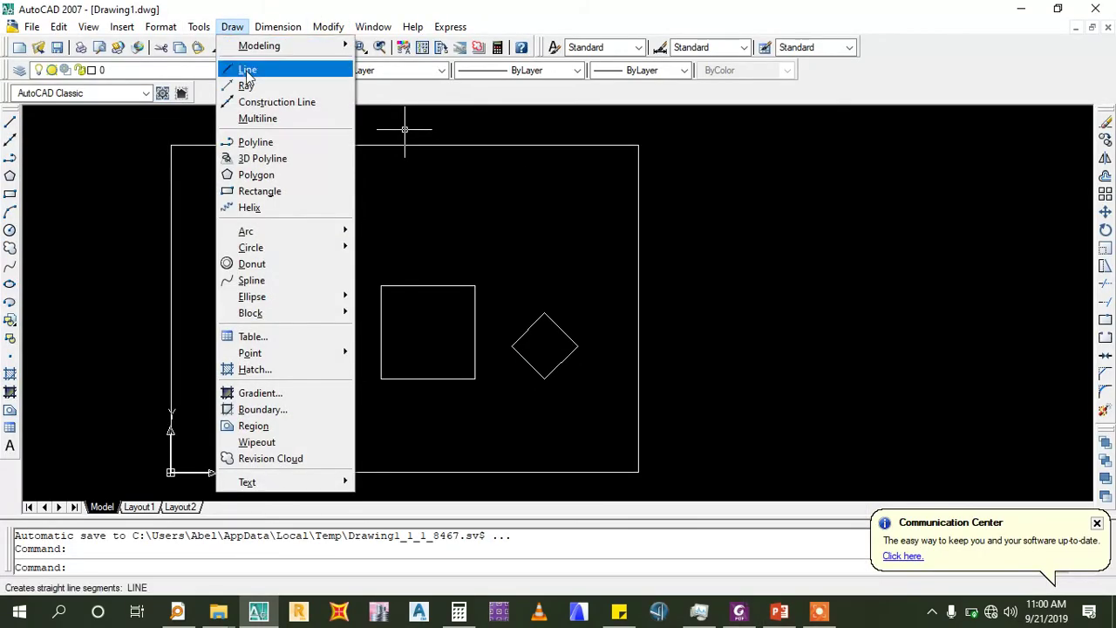
{"action": "left_click", "coordinate": [280, 250]}
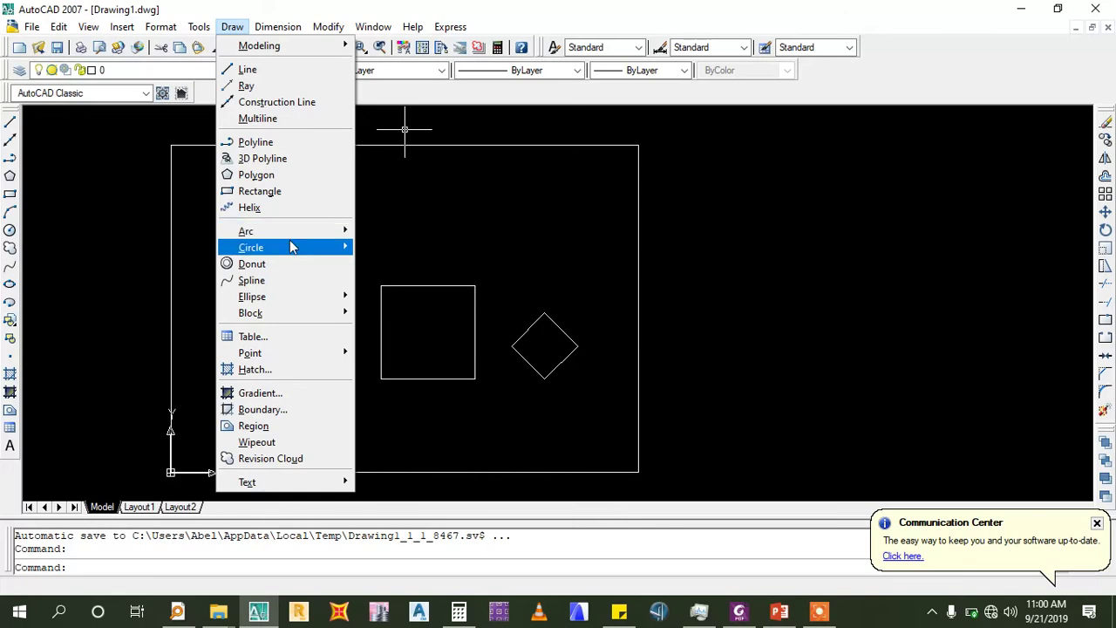
{"action": "left_click", "coordinate": [289, 241]}
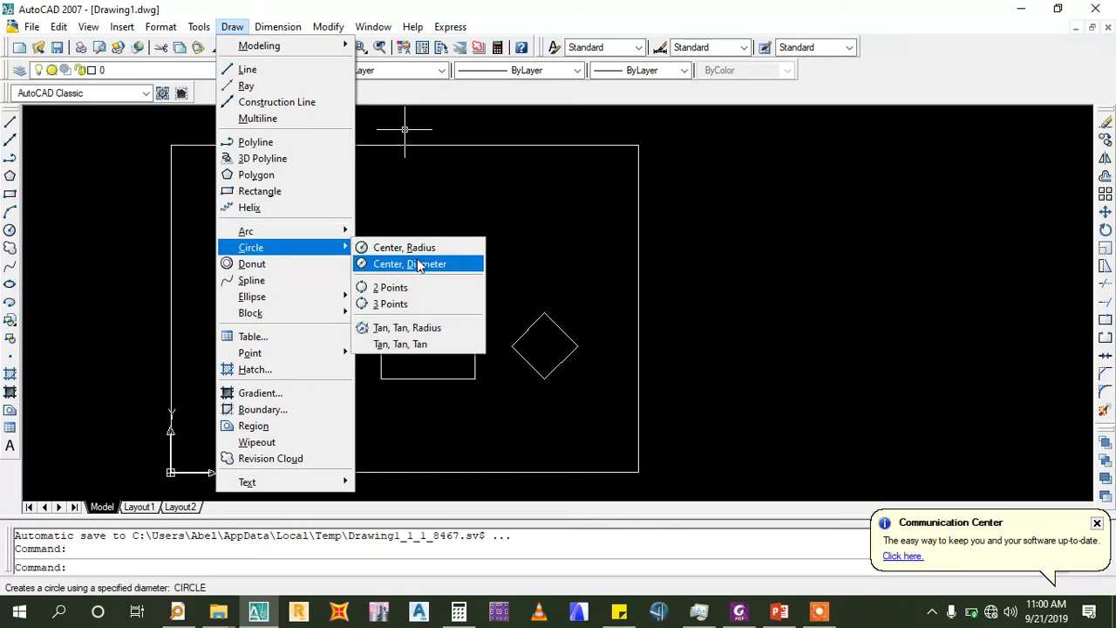
{"action": "left_click", "coordinate": [397, 7]}
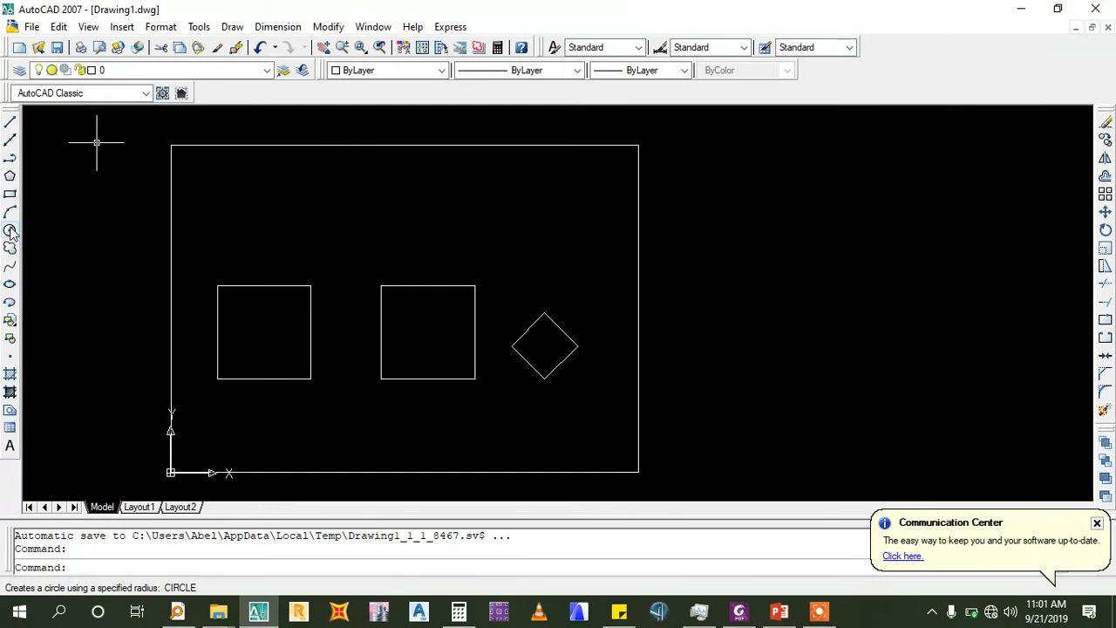
Start a circle centred at 7,6, then cancel it before setting its size
{"action": "left_click", "coordinate": [11, 231]}
{"action": "type", "text": "7,6"}
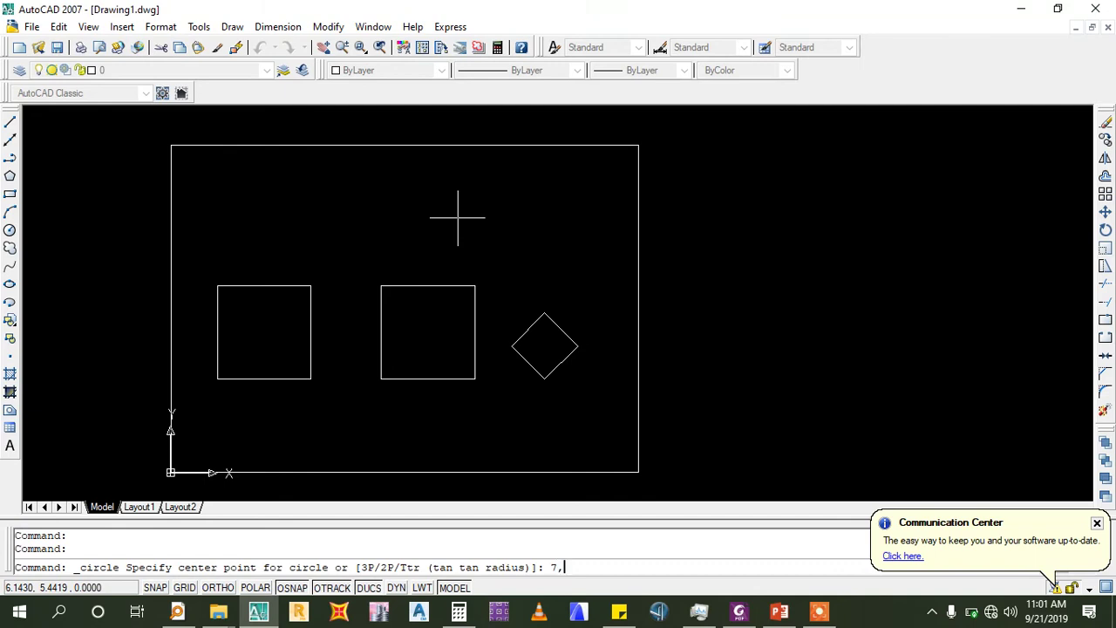
{"action": "key", "text": "Return"}
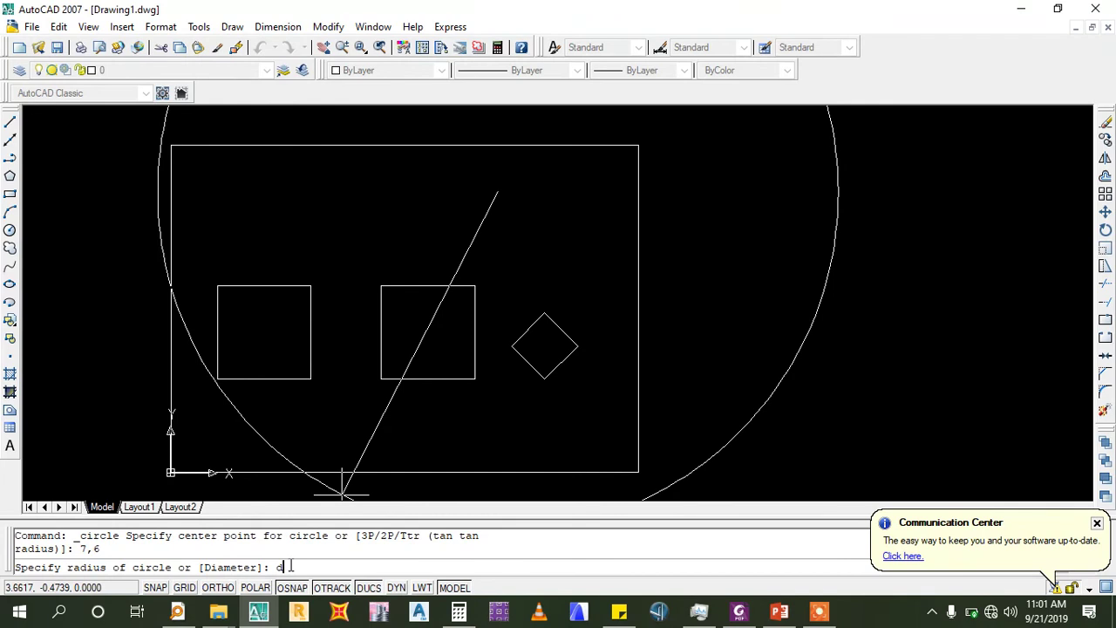
{"action": "key", "text": "Return"}
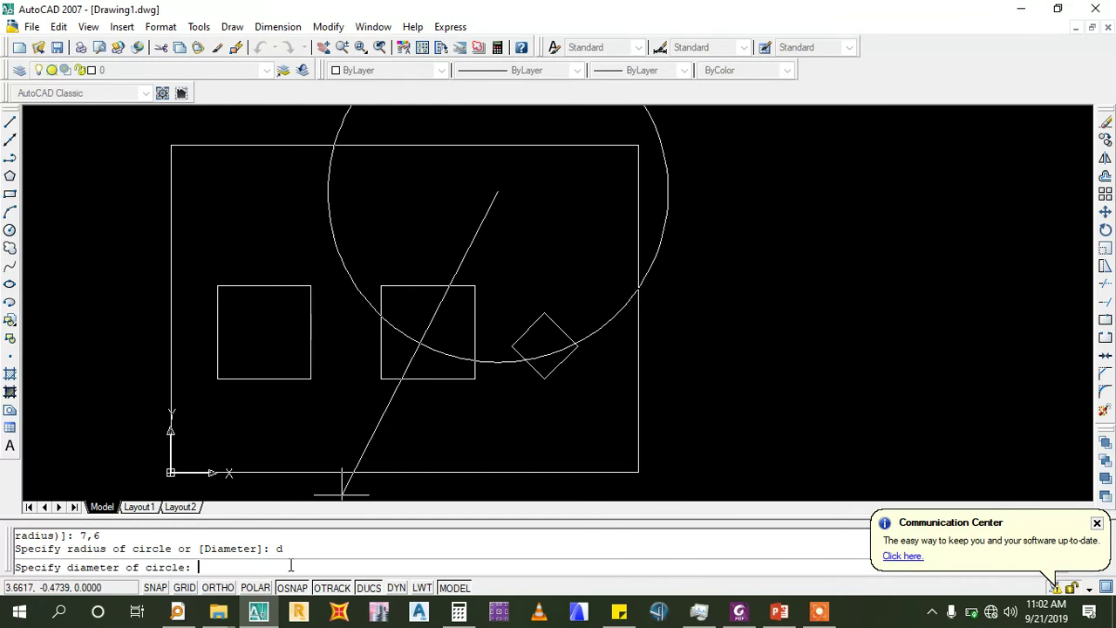
{"action": "type", "text": "r"}
{"action": "key", "text": "Return"}
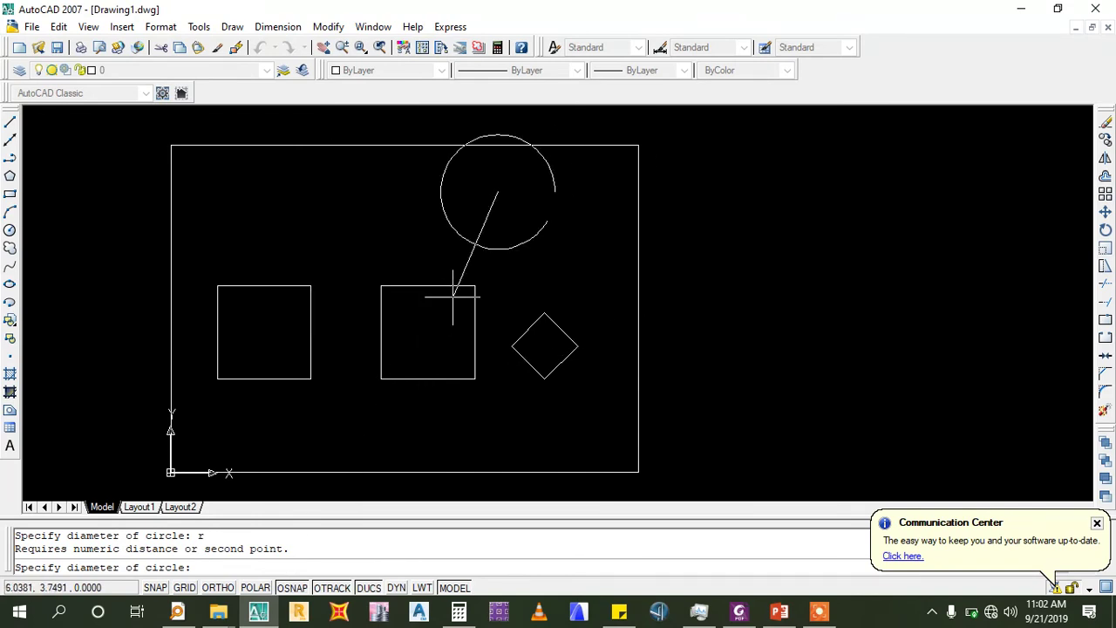
{"action": "key", "text": "Escape"}
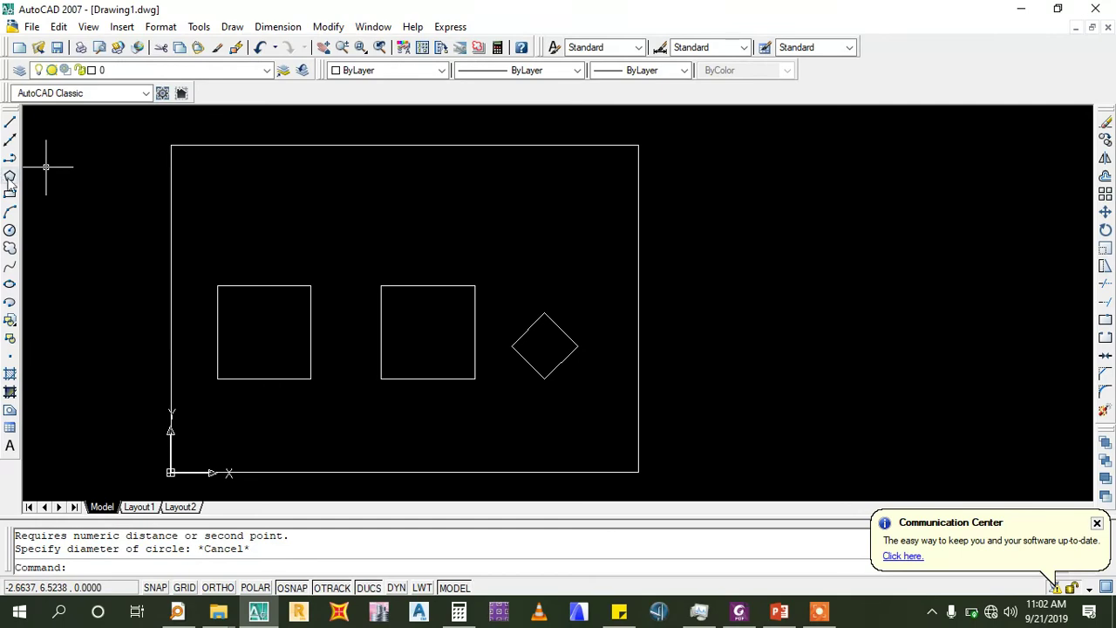
Draw a circle centred at 7,6 with radius 0.75
{"action": "left_click", "coordinate": [10, 232]}
{"action": "mouse_move", "coordinate": [779, 612]}
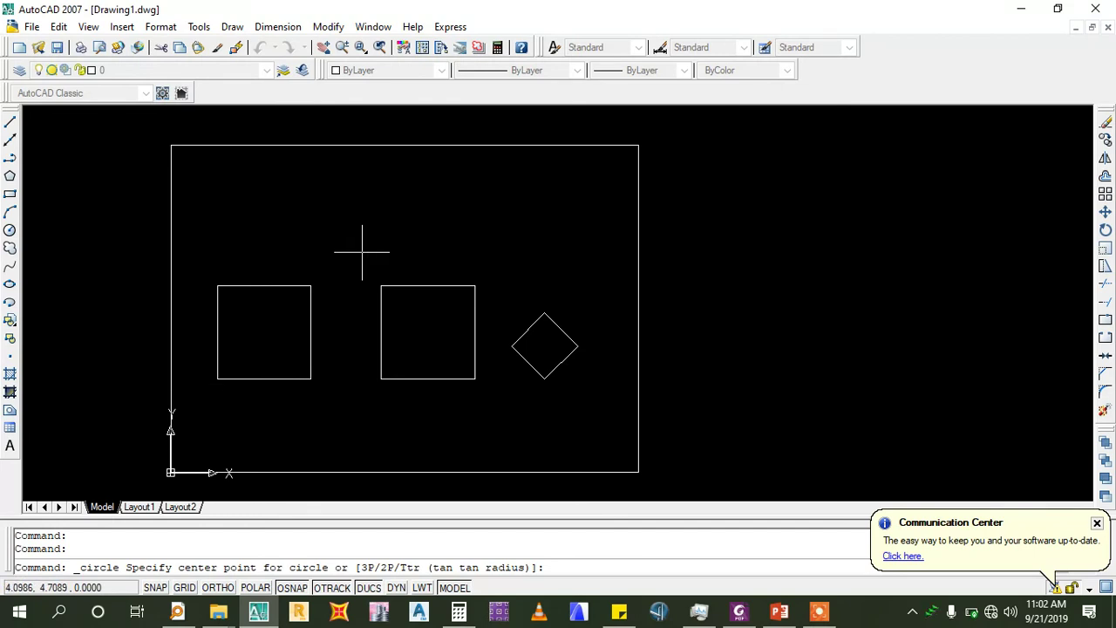
{"action": "type", "text": "7,6"}
{"action": "key", "text": "Return"}
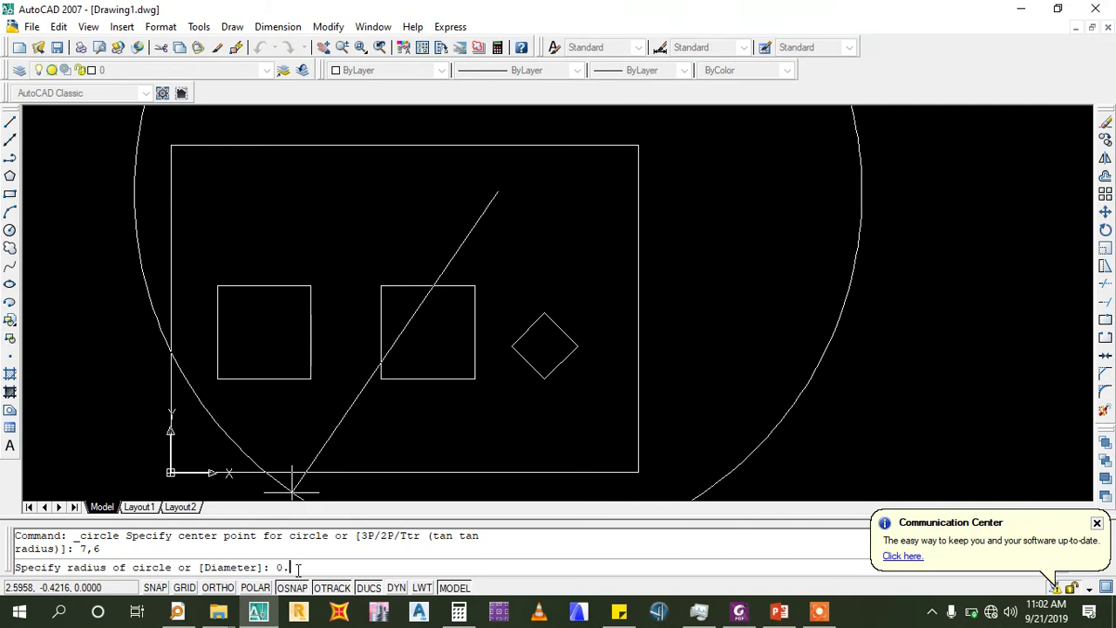
{"action": "type", "text": "75"}
{"action": "key", "text": "Return"}
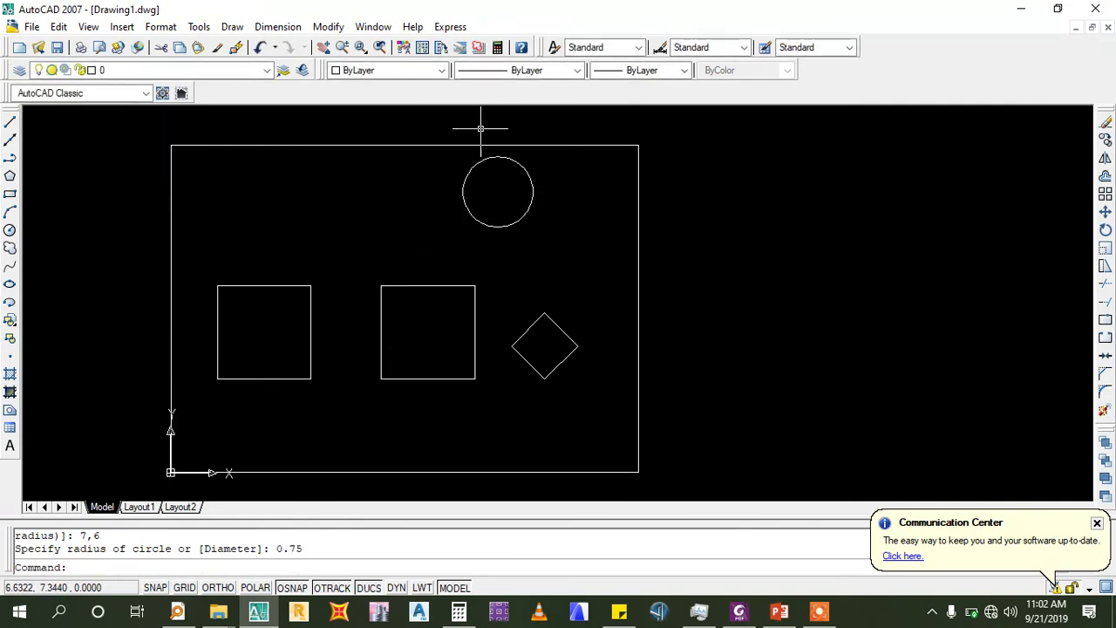
{"action": "scroll", "coordinate": [480, 125], "scroll_direction": "up", "scroll_amount": 2}
{"action": "scroll", "coordinate": [676, 186], "scroll_direction": "down", "scroll_amount": 2}
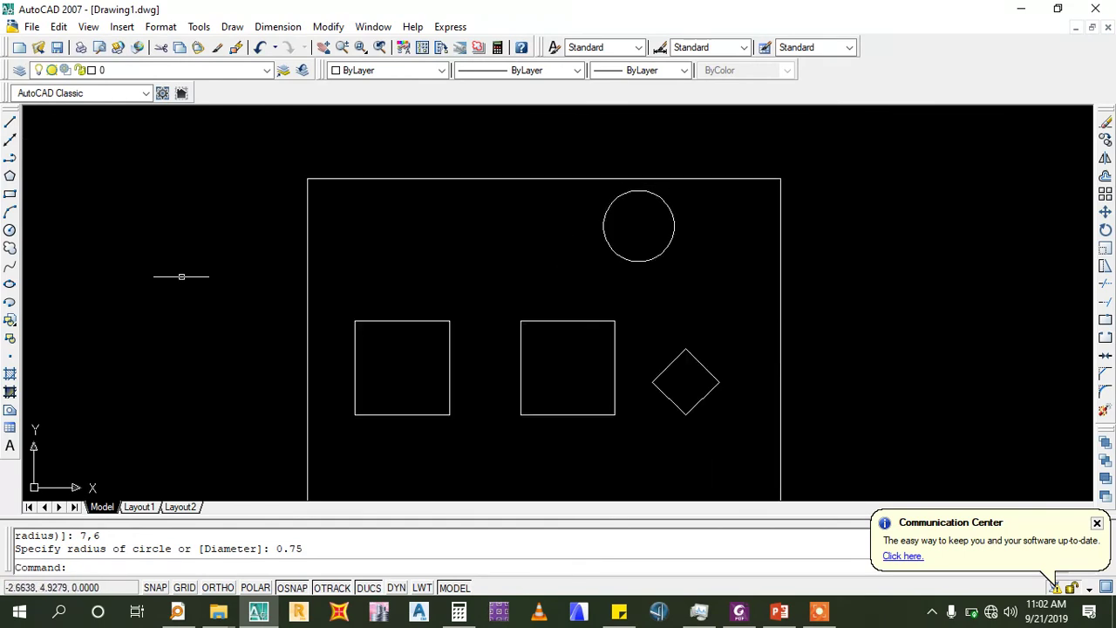
{"action": "scroll", "coordinate": [261, 166], "scroll_direction": "down", "scroll_amount": 2}
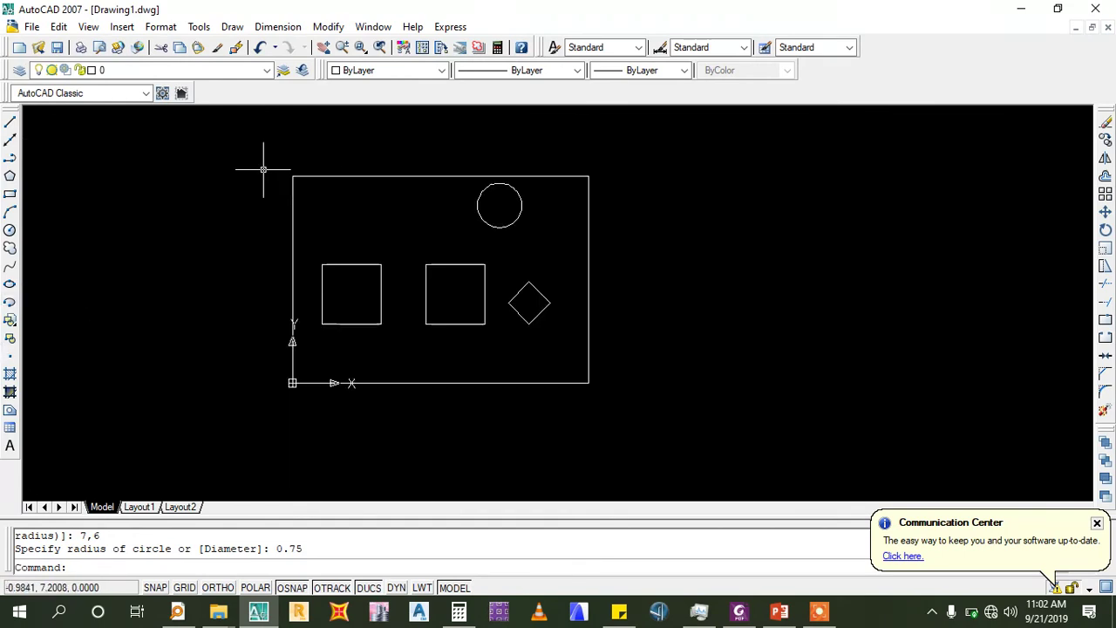
{"action": "scroll", "coordinate": [341, 222], "scroll_direction": "up", "scroll_amount": 2}
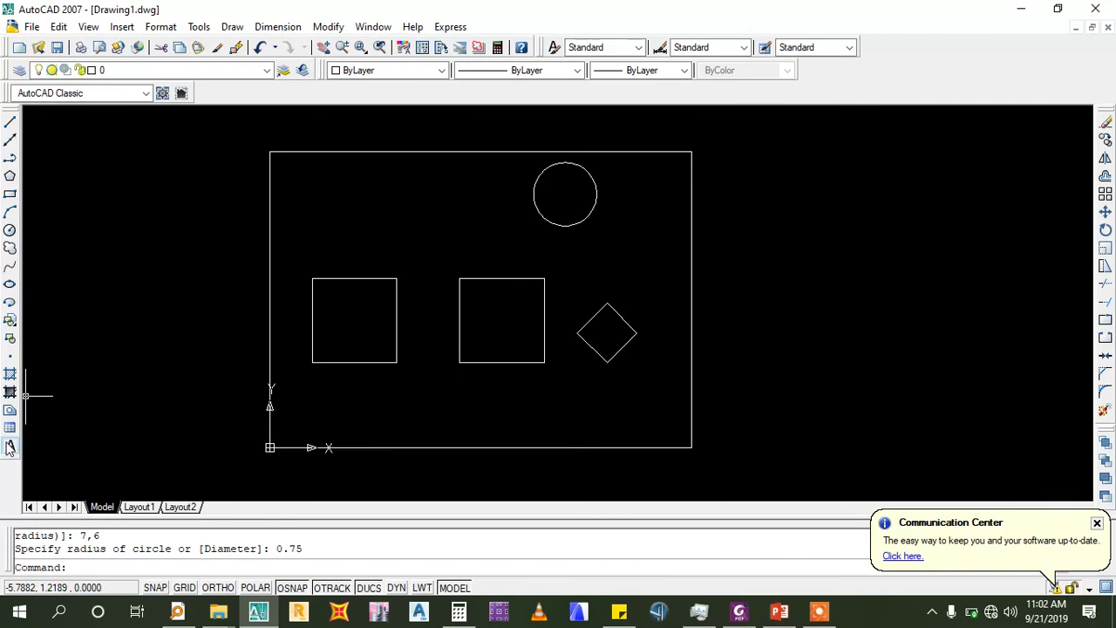
Set the Standard text style height to 1 and apply it
{"action": "left_click", "coordinate": [10, 447]}
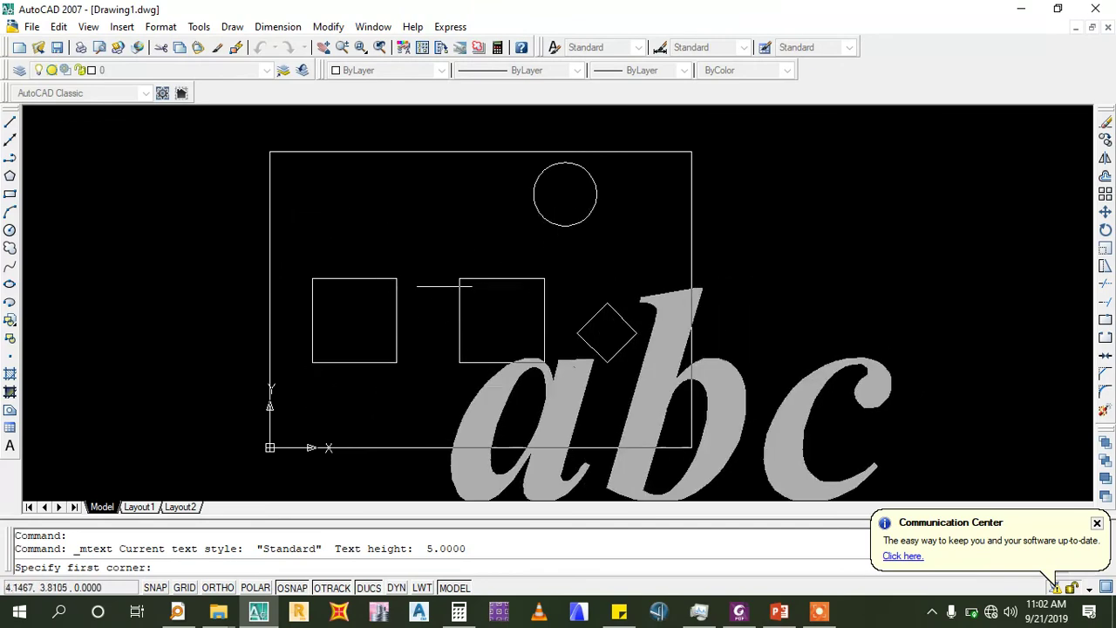
{"action": "key", "text": "Escape"}
{"action": "left_click", "coordinate": [174, 26]}
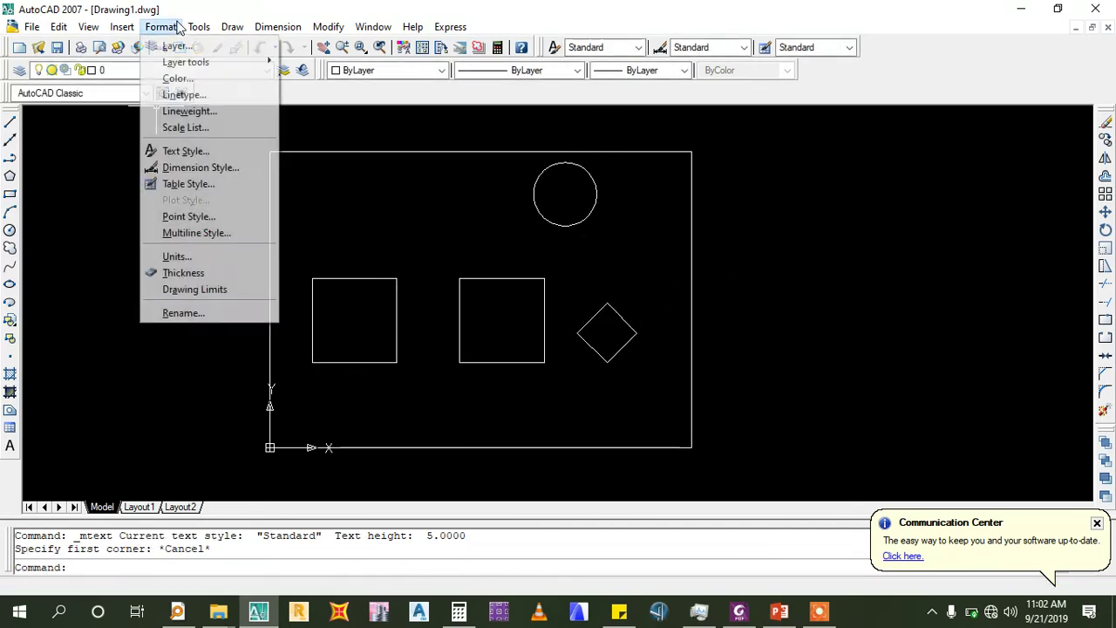
{"action": "left_click", "coordinate": [179, 151]}
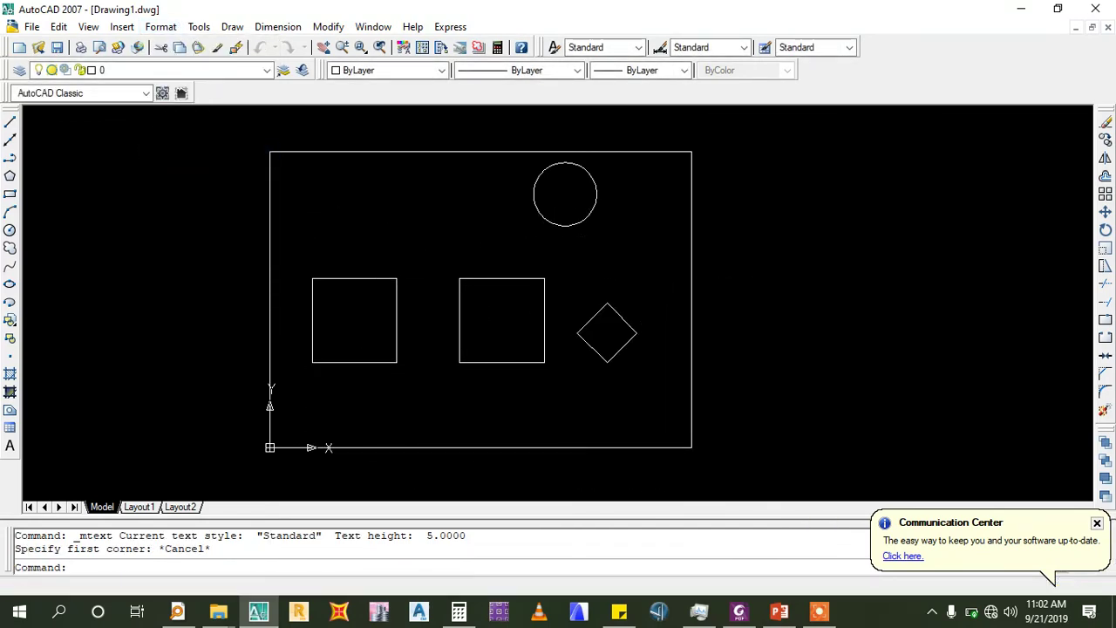
{"action": "double_click", "coordinate": [652, 287]}
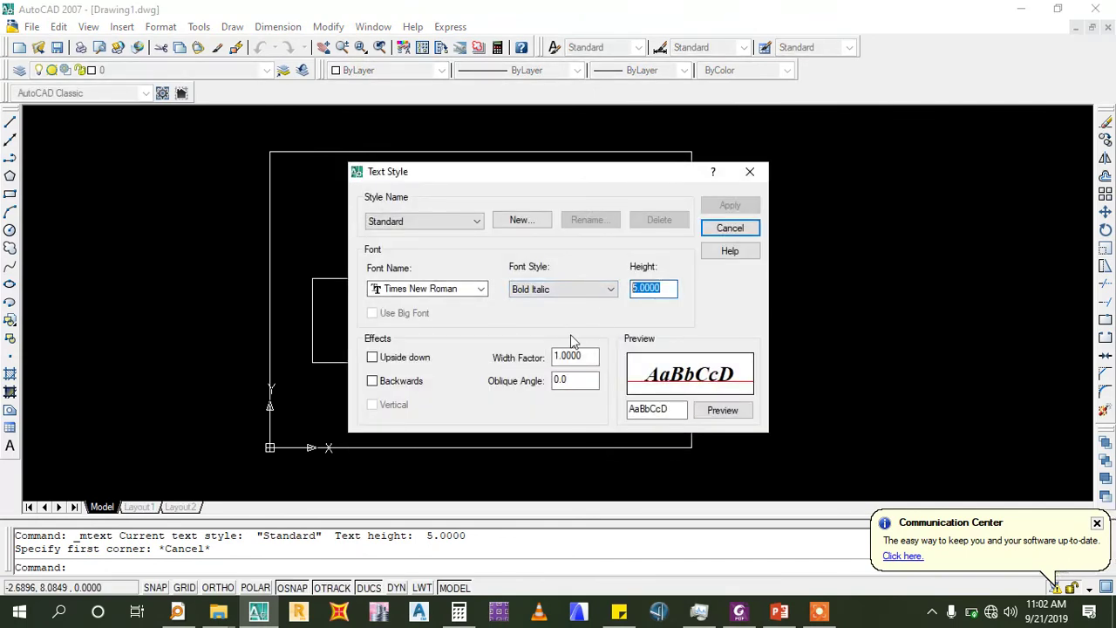
{"action": "type", "text": "1."}
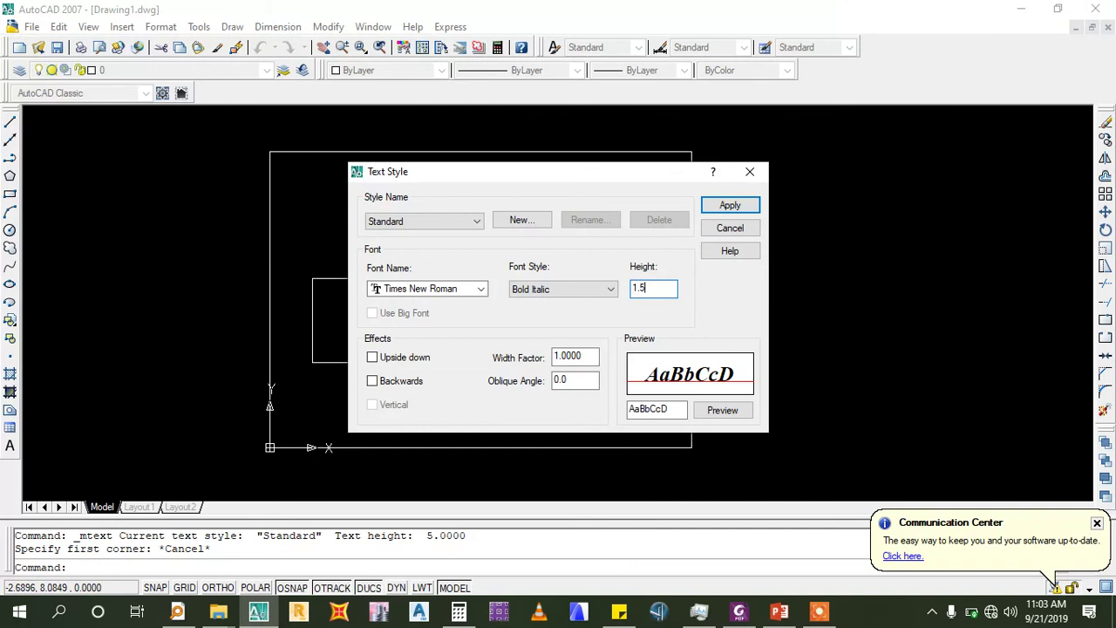
{"action": "left_click", "coordinate": [732, 207]}
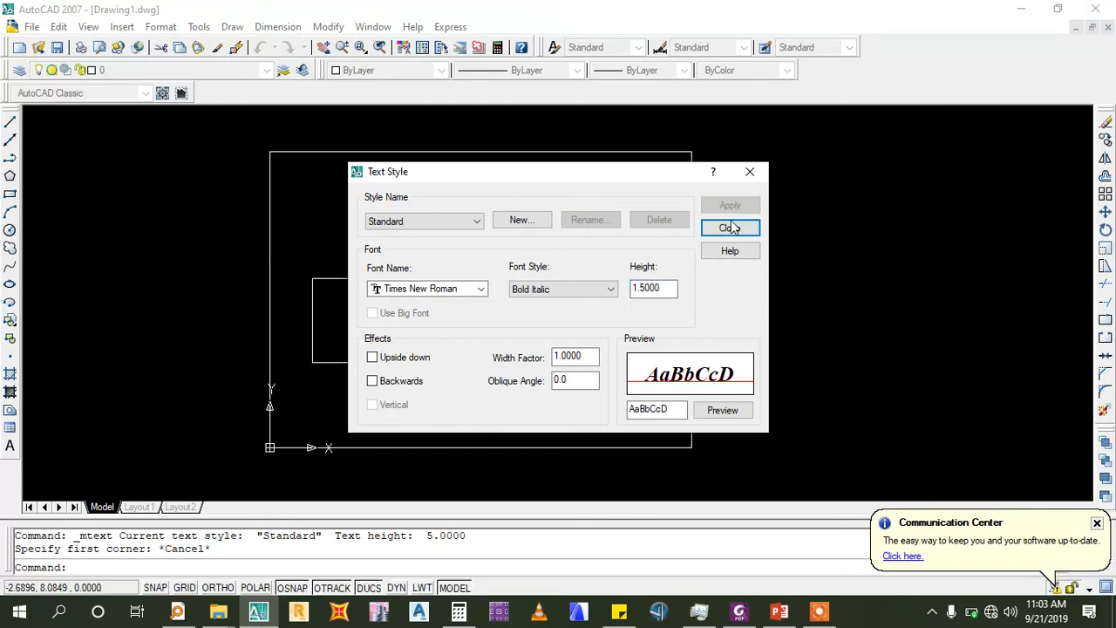
{"action": "left_click", "coordinate": [730, 229]}
Open the Linetype Manager, close it without changes, and cancel the pending text placement
{"action": "left_click", "coordinate": [10, 446]}
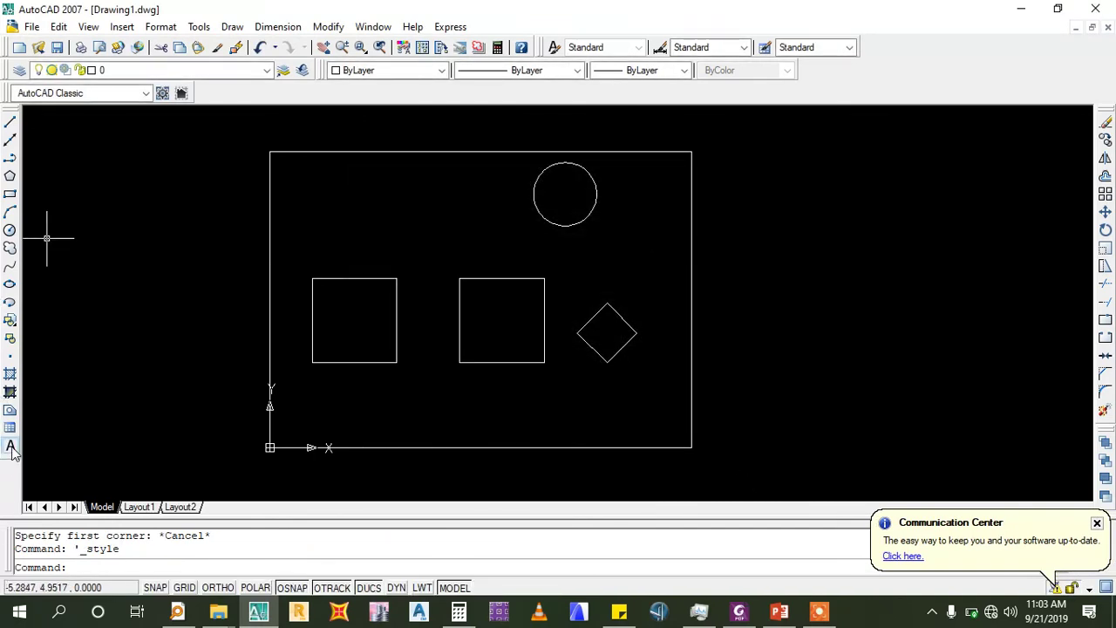
{"action": "left_click", "coordinate": [161, 26]}
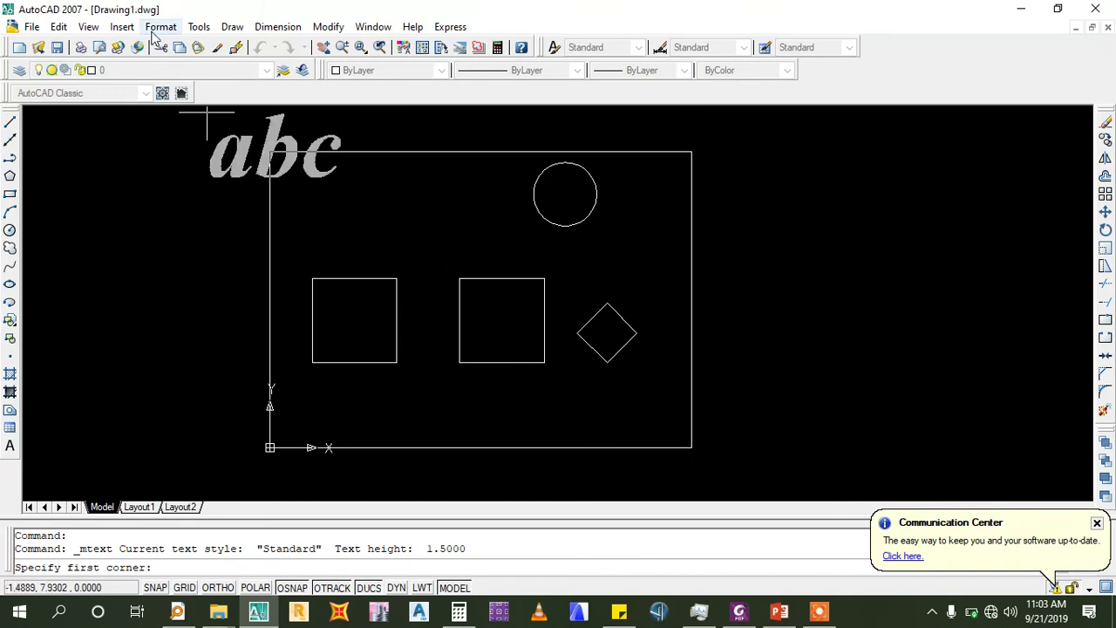
{"action": "left_click", "coordinate": [184, 95]}
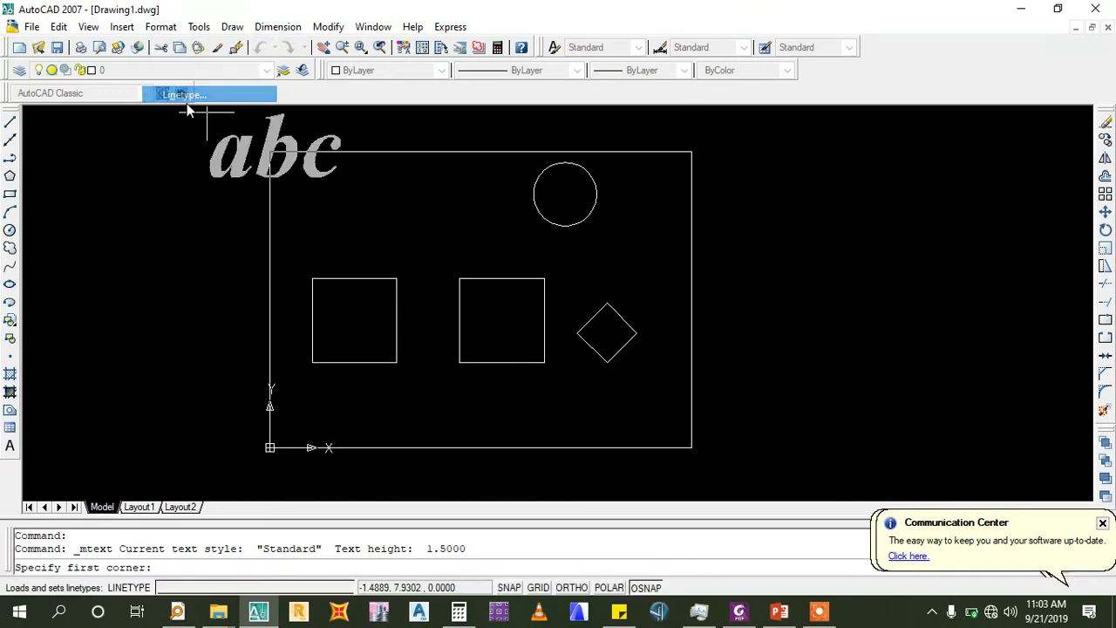
{"action": "left_click", "coordinate": [767, 136]}
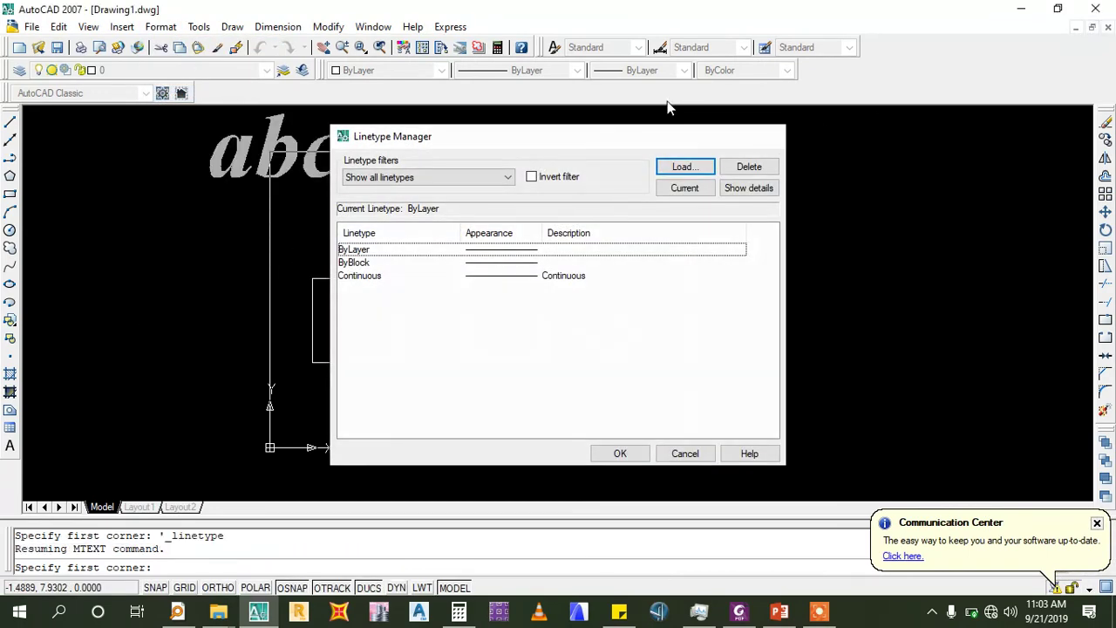
{"action": "left_click", "coordinate": [160, 28]}
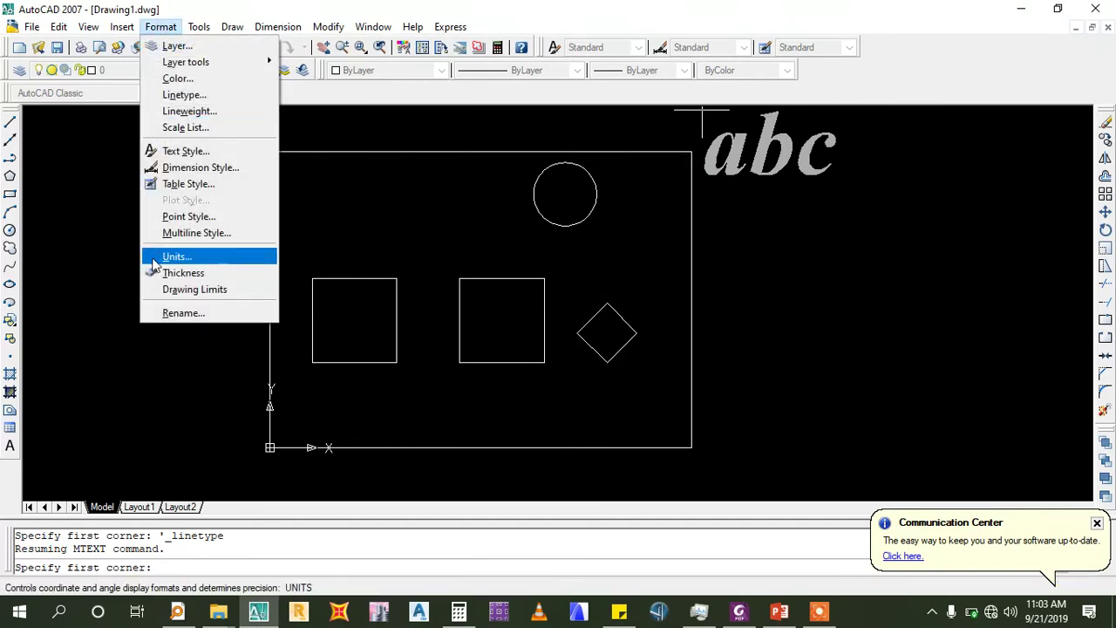
{"action": "key", "text": "Escape"}
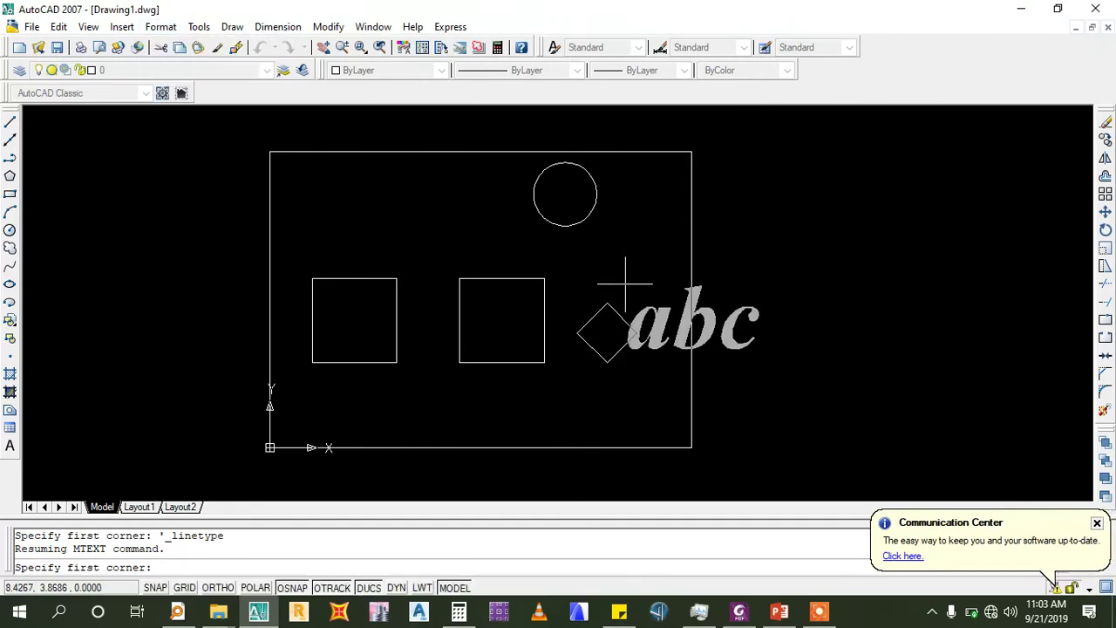
{"action": "key", "text": "Escape"}
Reapply height 1 to the Times New Roman Bold Italic Standard style from the text style settings
{"action": "left_click", "coordinate": [160, 27]}
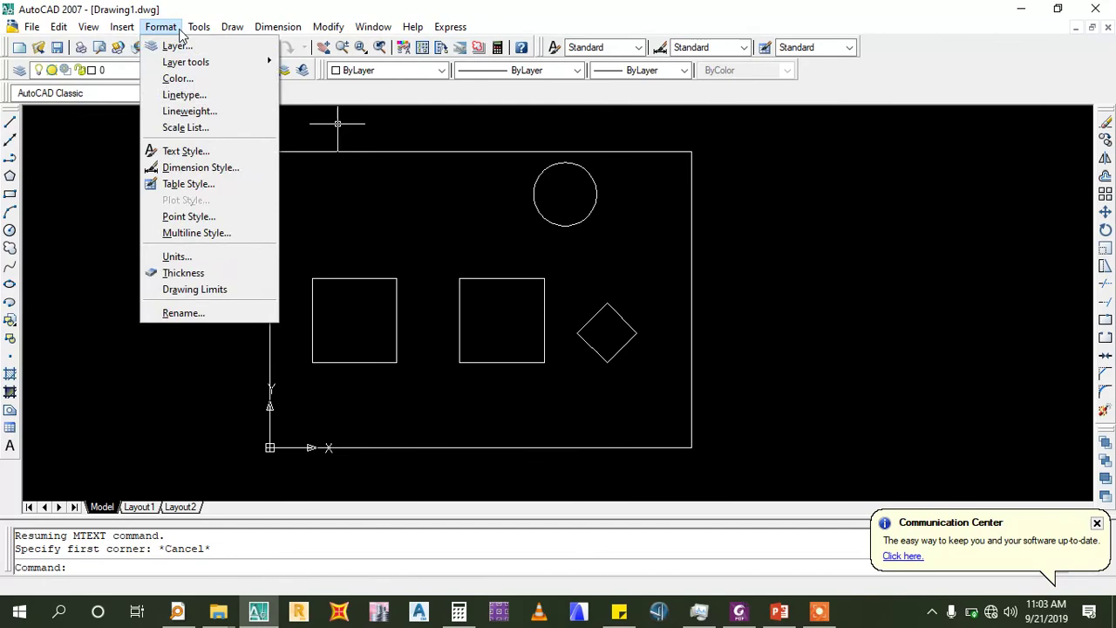
{"action": "left_click", "coordinate": [221, 154]}
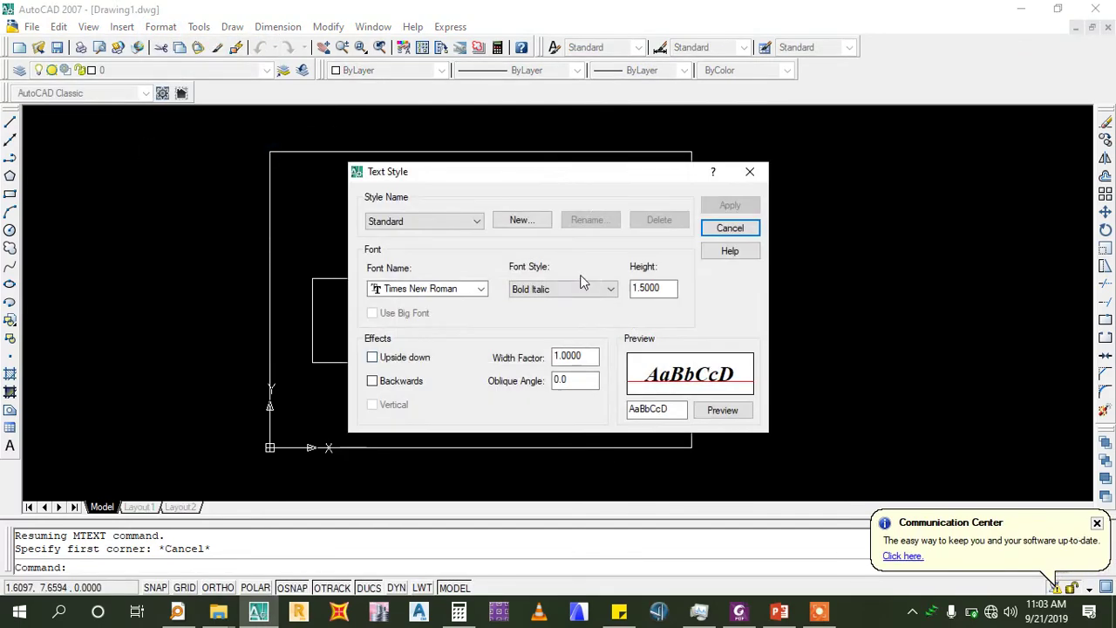
{"action": "double_click", "coordinate": [670, 290]}
{"action": "type", "text": "1"}
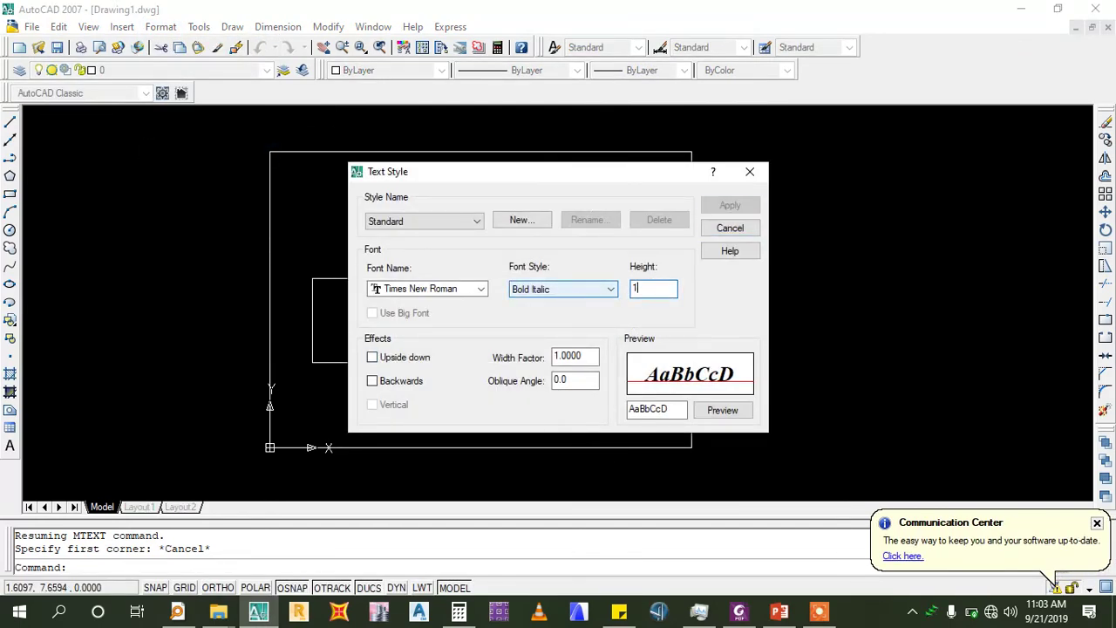
{"action": "left_click", "coordinate": [729, 205]}
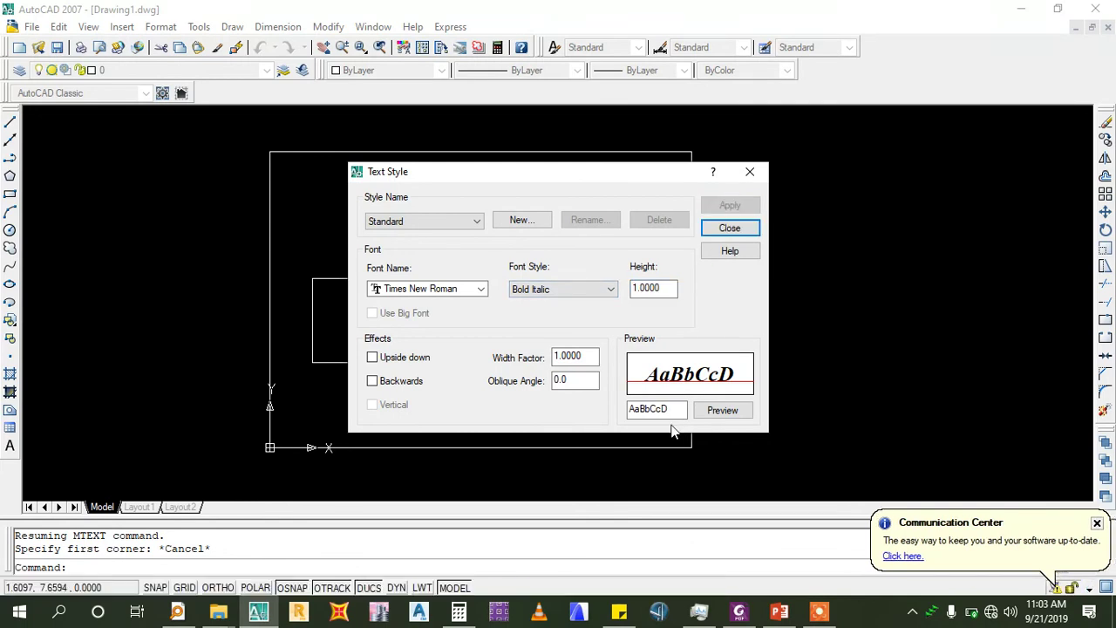
{"action": "left_click", "coordinate": [730, 228]}
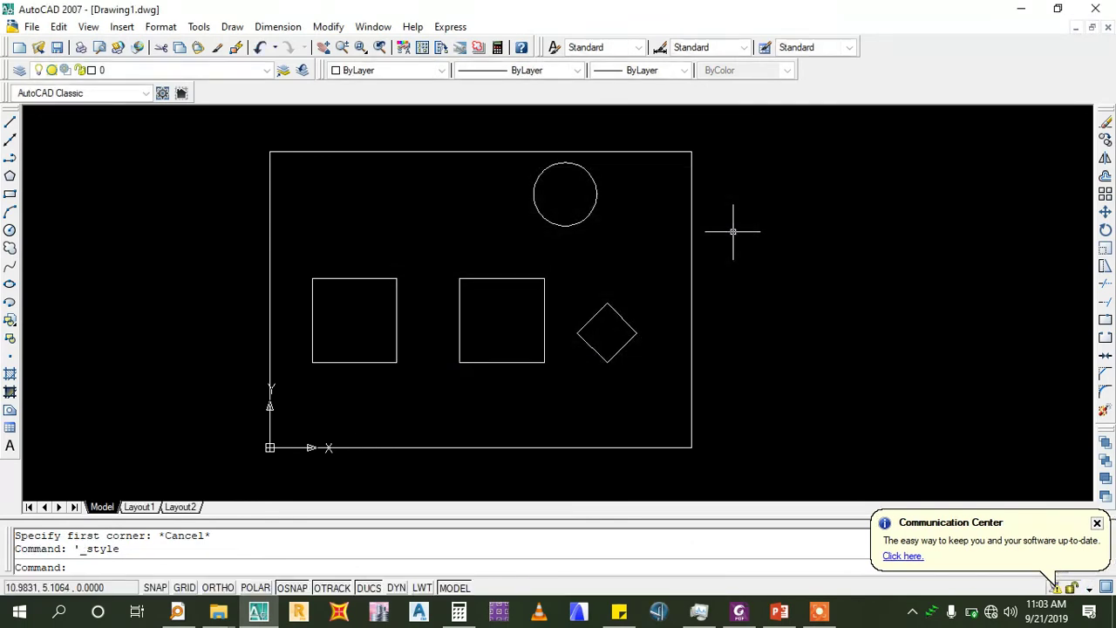
Place a trial 'Absolute' multiline label above the left square, then erase it
{"action": "left_click", "coordinate": [10, 448]}
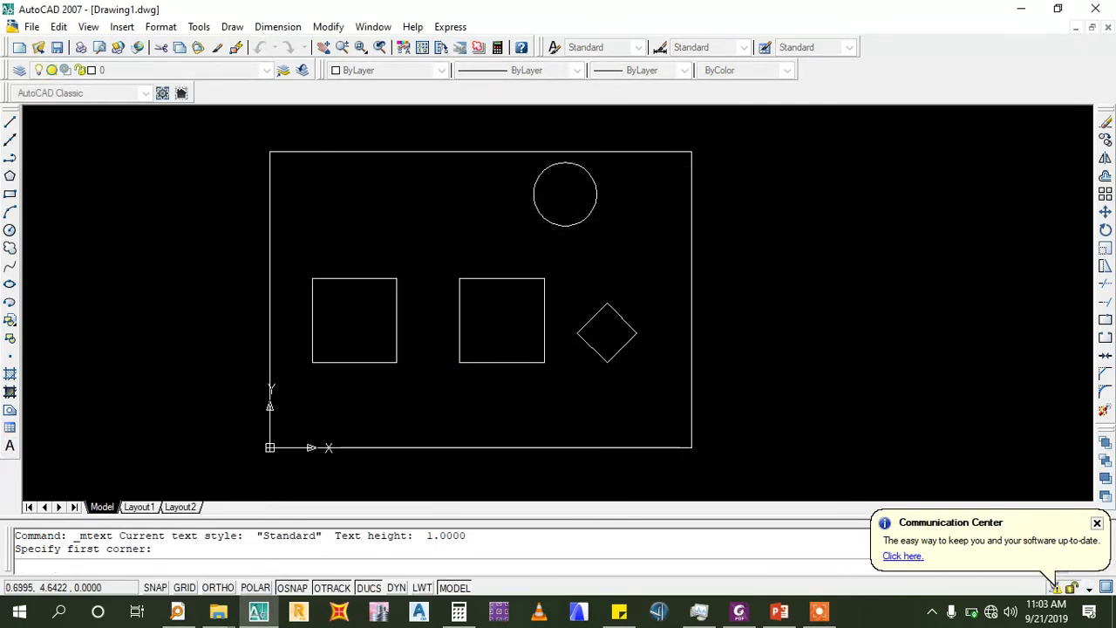
{"action": "left_click", "coordinate": [299, 253]}
{"action": "left_click", "coordinate": [421, 271]}
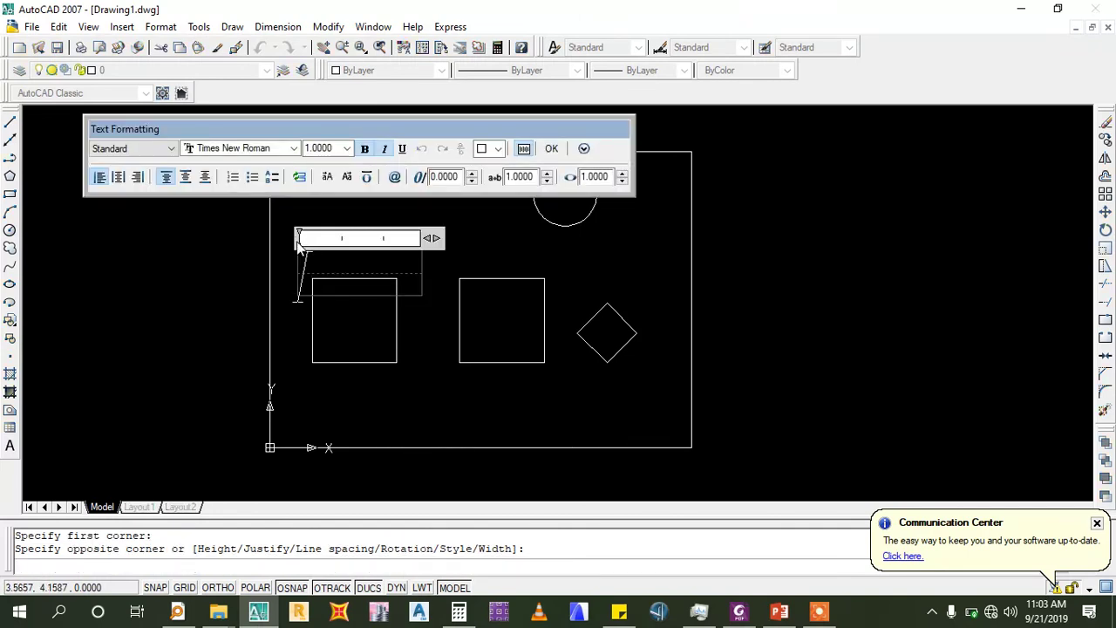
{"action": "type", "text": "Abs"}
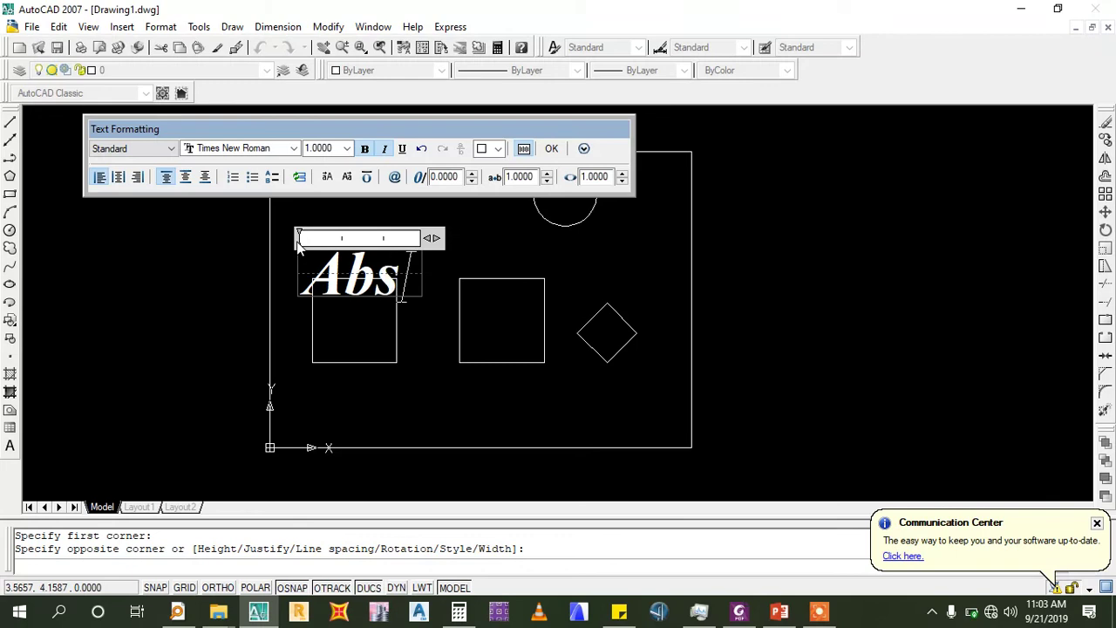
{"action": "type", "text": "olute"}
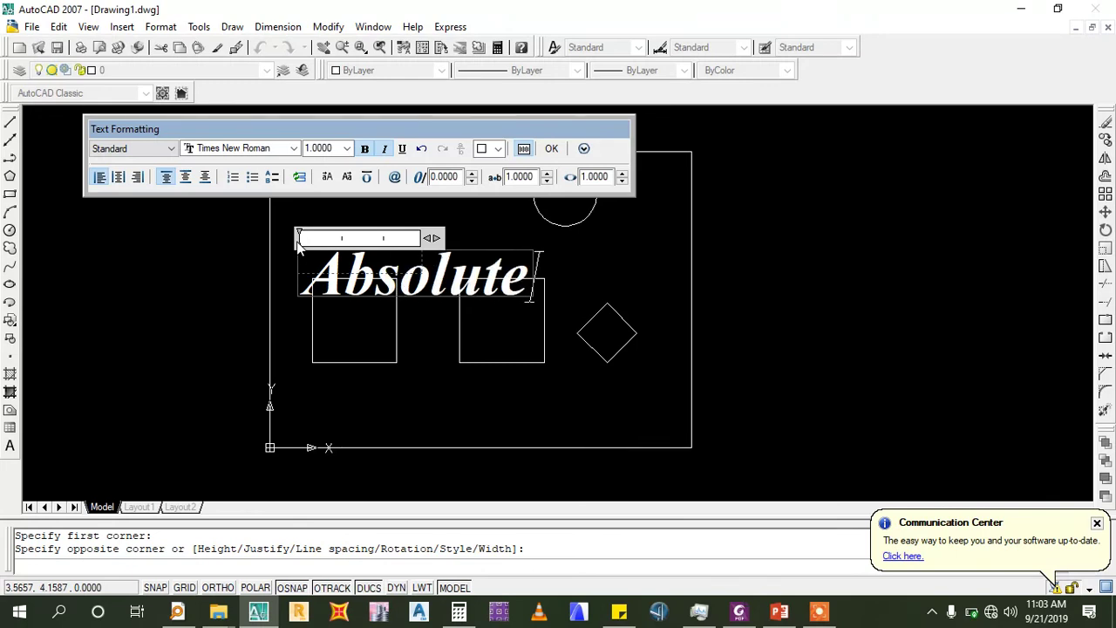
{"action": "left_click", "coordinate": [551, 148]}
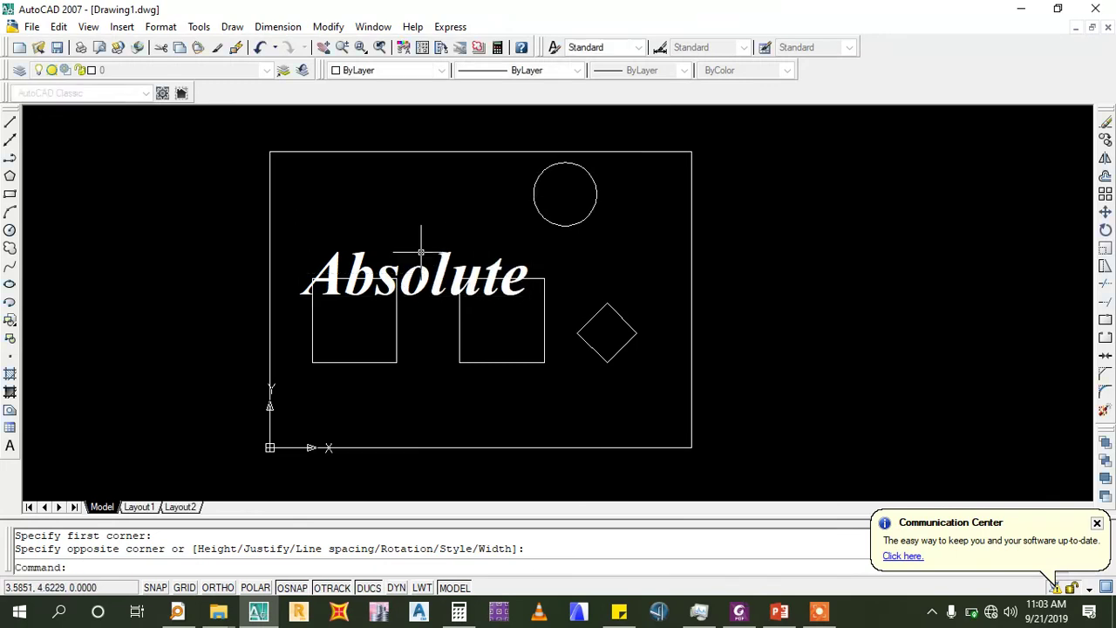
{"action": "left_click", "coordinate": [420, 276]}
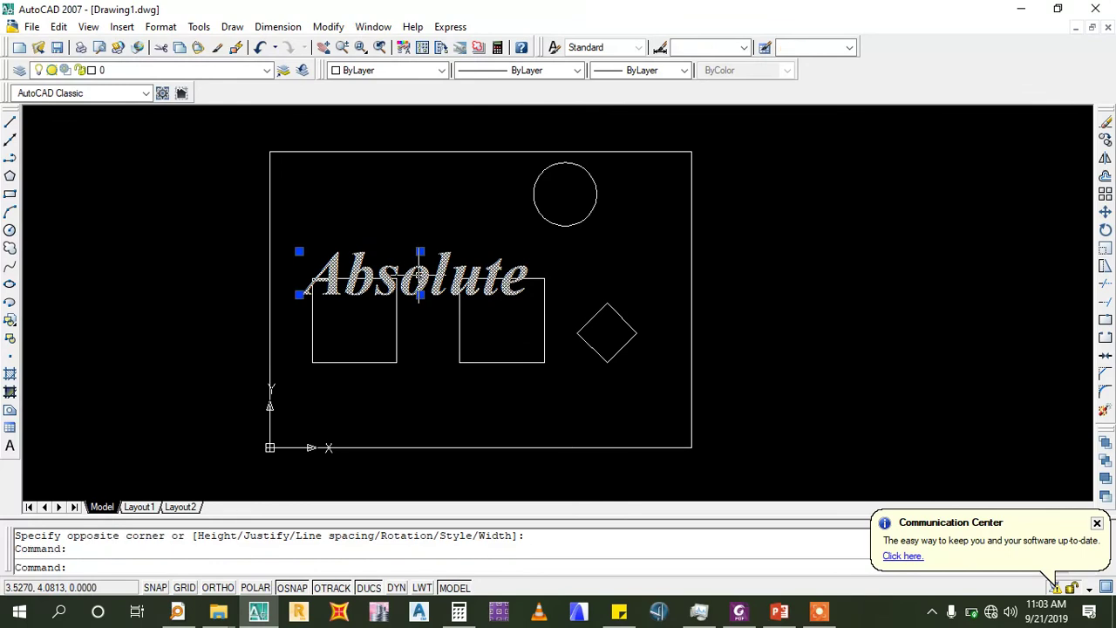
{"action": "key", "text": "Delete"}
Change the Standard text style height to 0.5 and apply it
{"action": "left_click", "coordinate": [157, 27]}
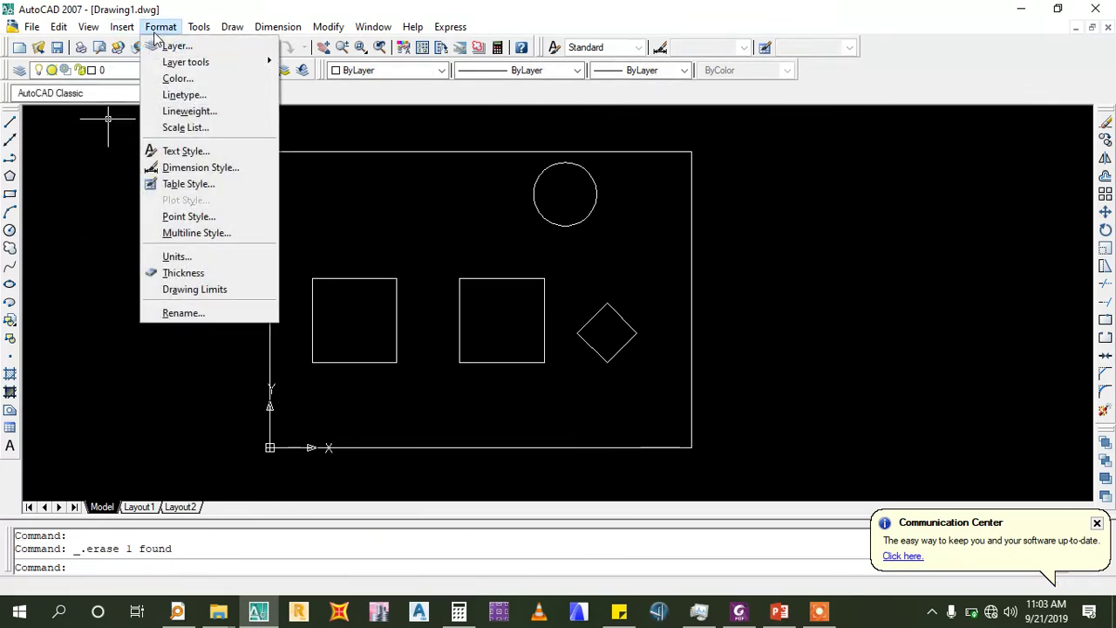
{"action": "left_click", "coordinate": [185, 151]}
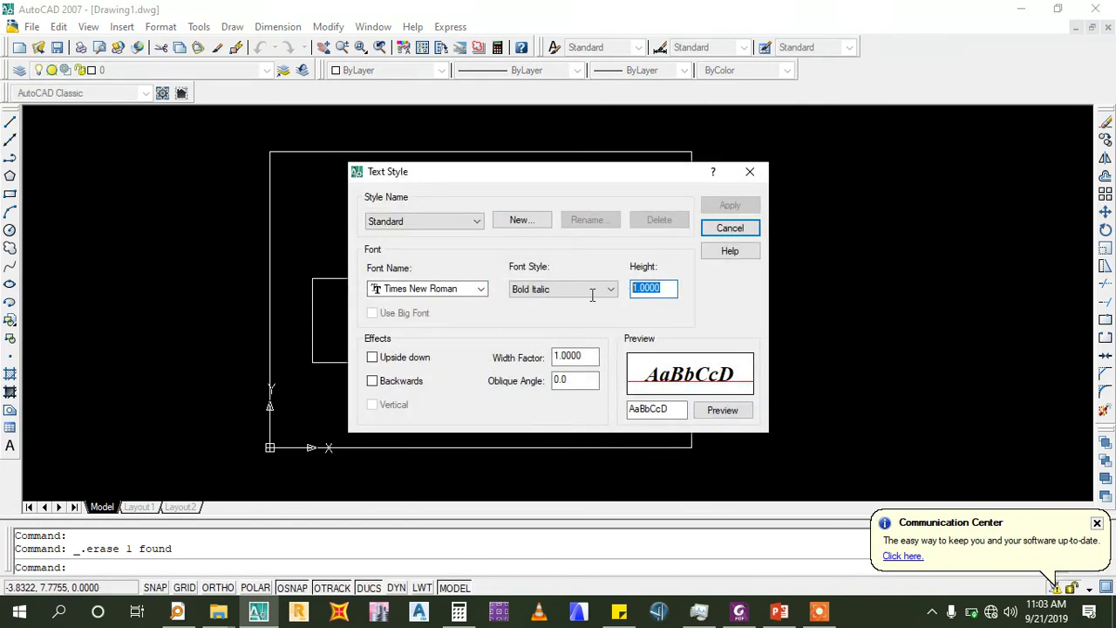
{"action": "type", "text": "0.5"}
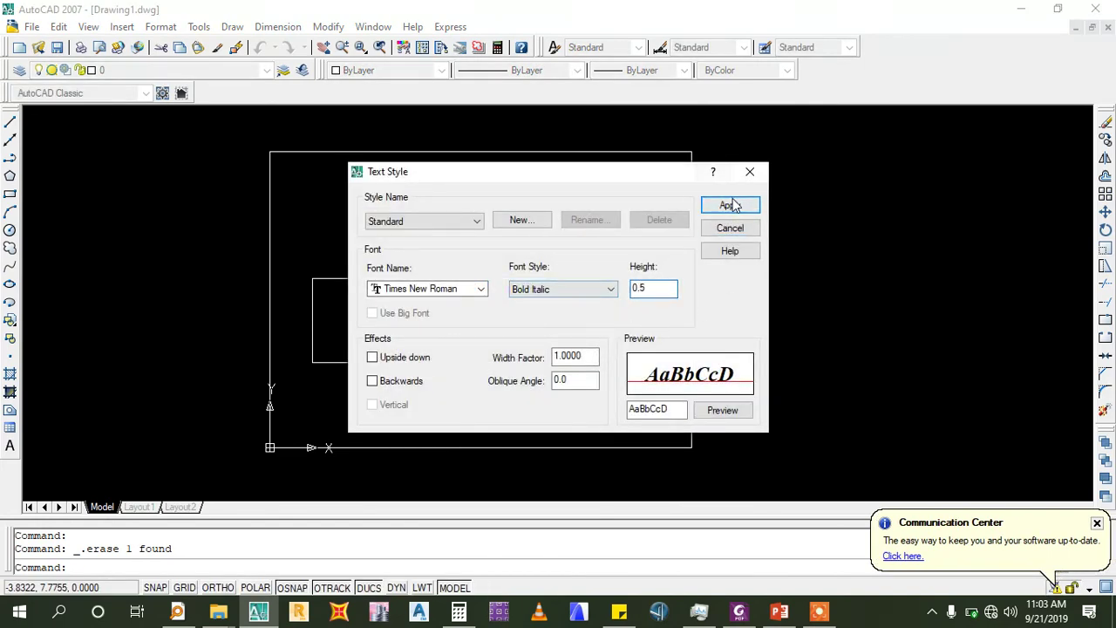
{"action": "left_click", "coordinate": [728, 205]}
{"action": "left_click", "coordinate": [730, 228]}
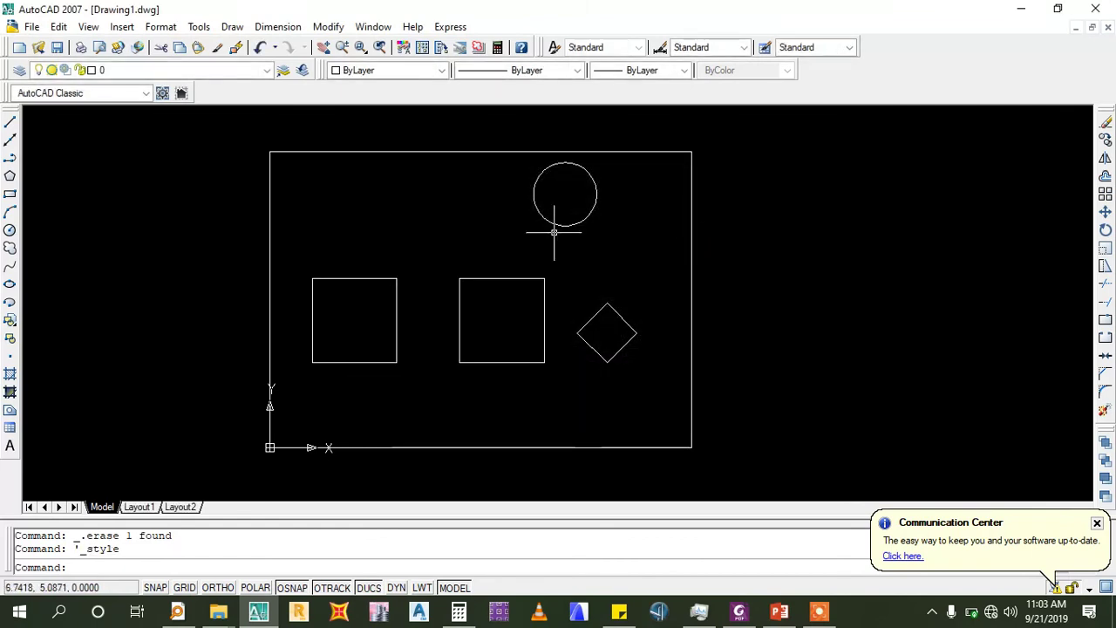
{"action": "left_click", "coordinate": [10, 445]}
Place the bold italic 'Absolute' multiline label and move it just above the left square
{"action": "left_click", "coordinate": [315, 250]}
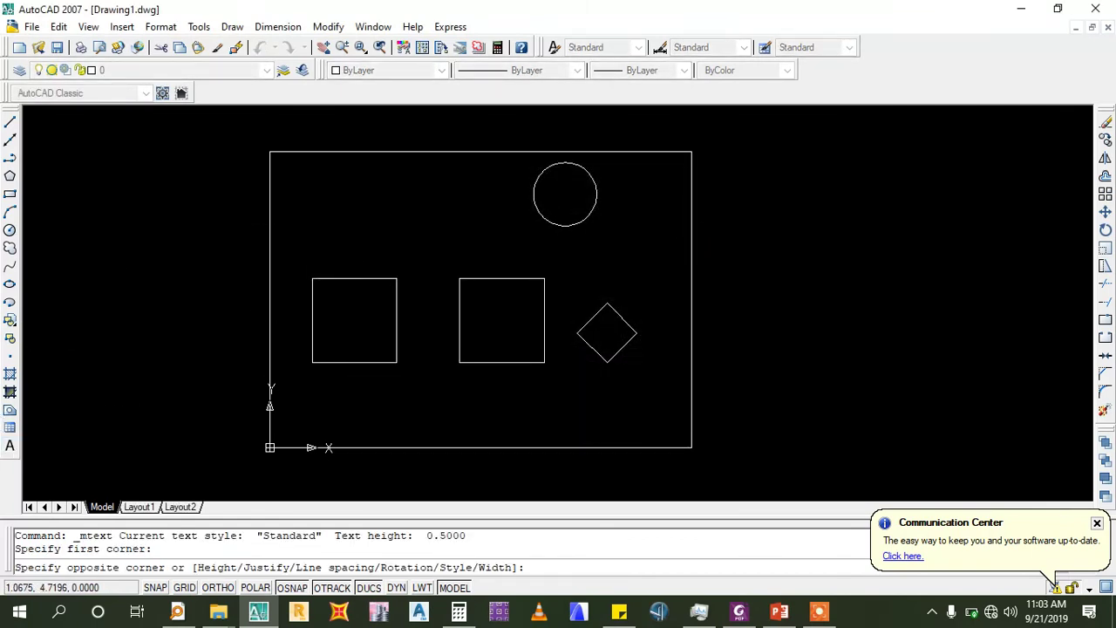
{"action": "left_click", "coordinate": [390, 269]}
{"action": "type", "text": "Absolute"}
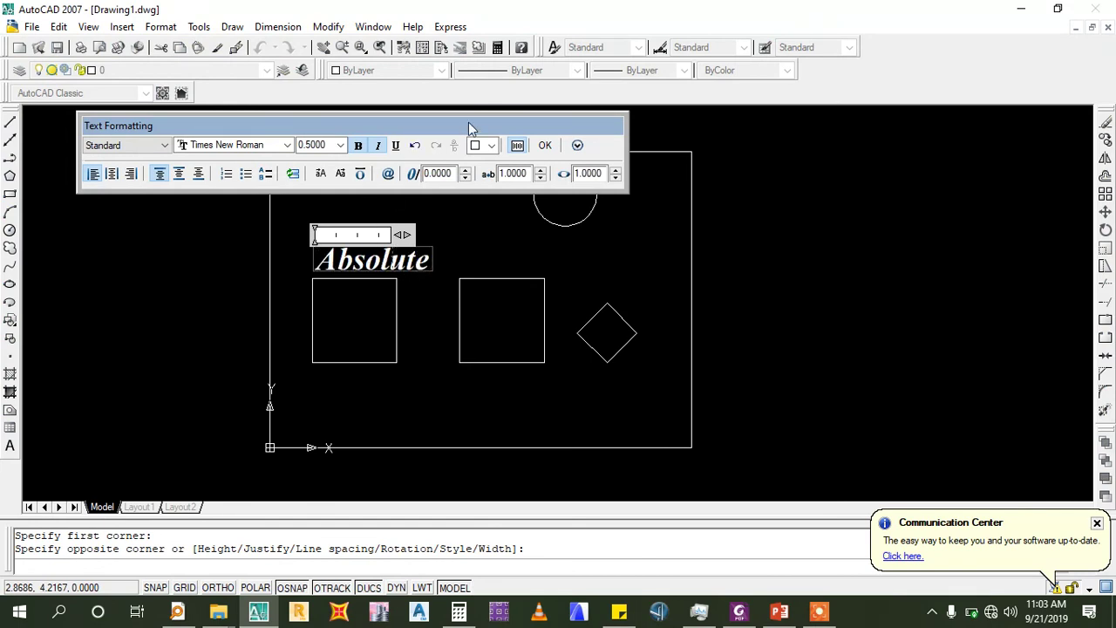
{"action": "left_click", "coordinate": [544, 146]}
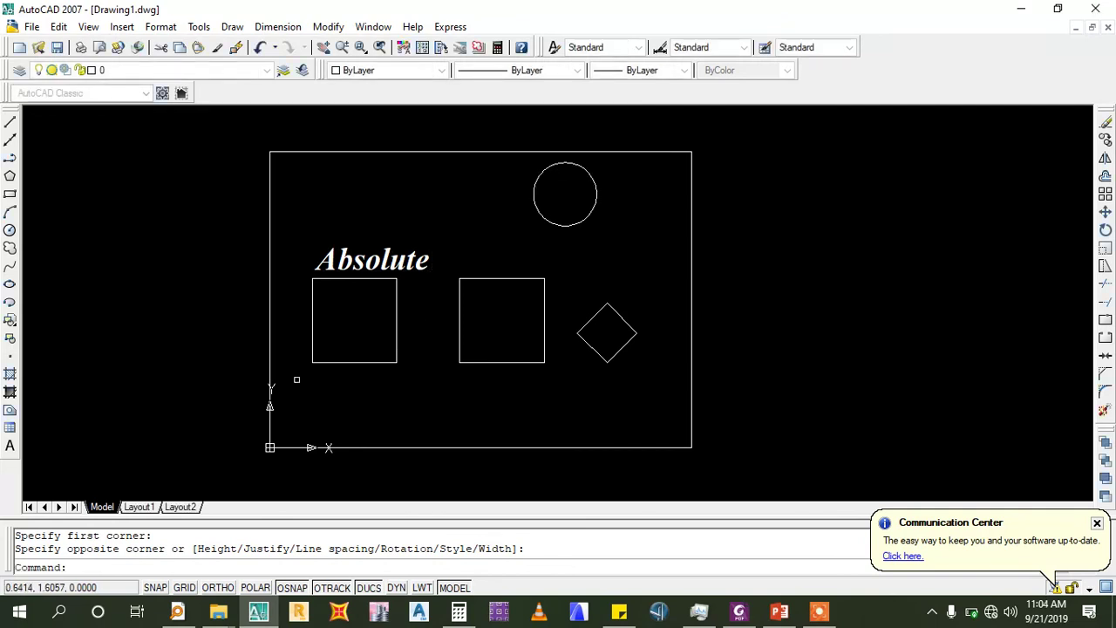
{"action": "left_click", "coordinate": [361, 259]}
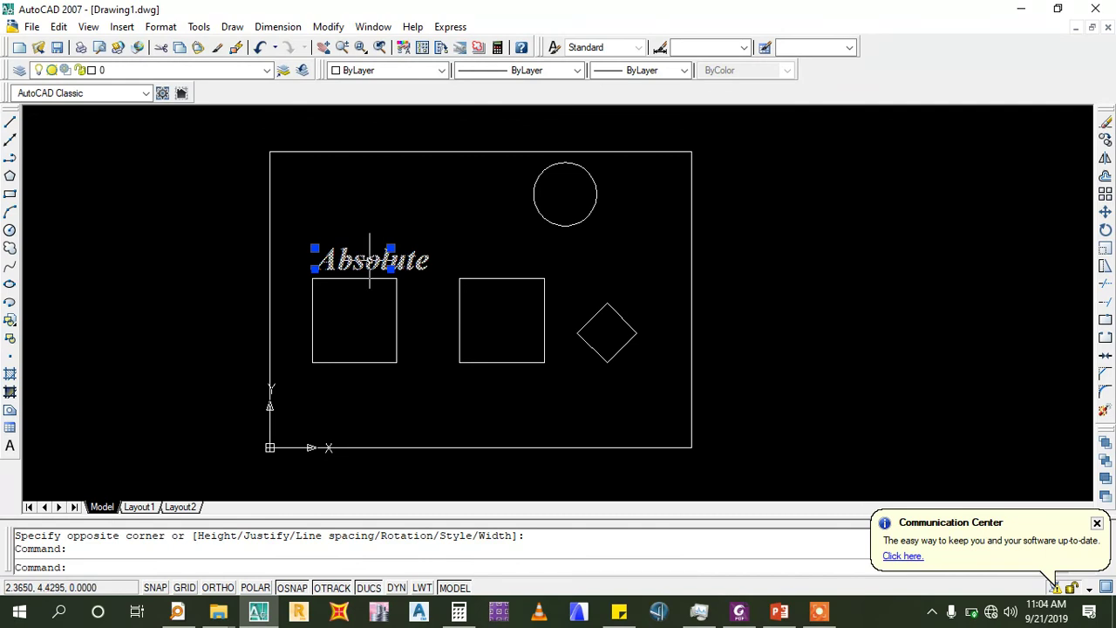
{"action": "left_click_drag", "start_coordinate": [370, 259], "coordinate": [358, 270]}
{"action": "scroll", "coordinate": [590, 279], "scroll_direction": "up", "scroll_amount": 2}
{"action": "type", "text": "text"}
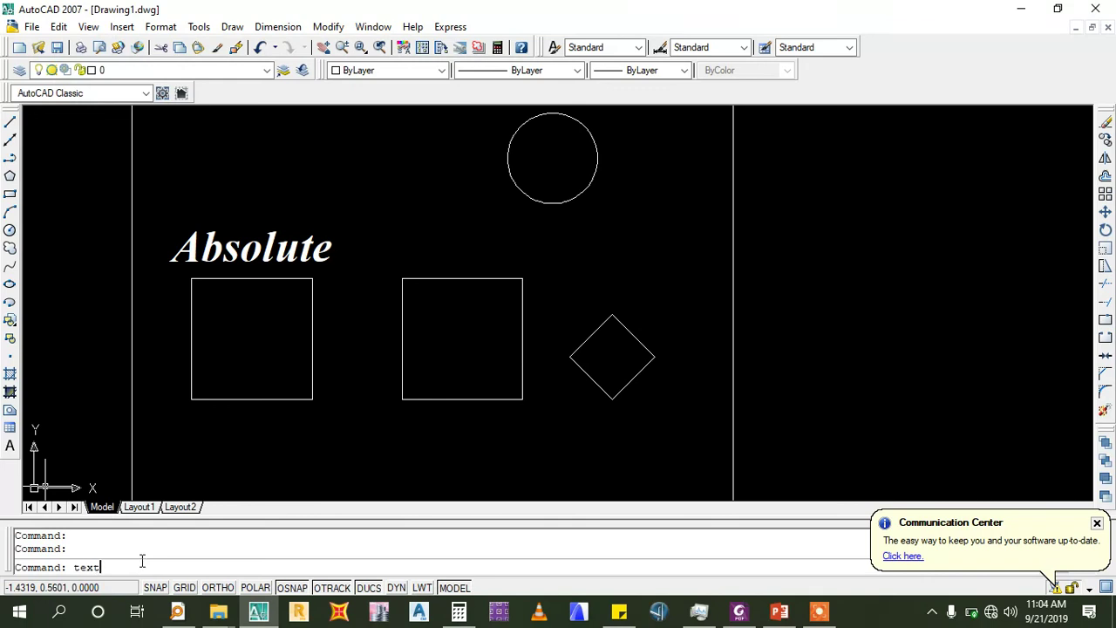
Add the single-line 'Relative' label above the middle square with horizontal rotation
{"action": "key", "text": "Return"}
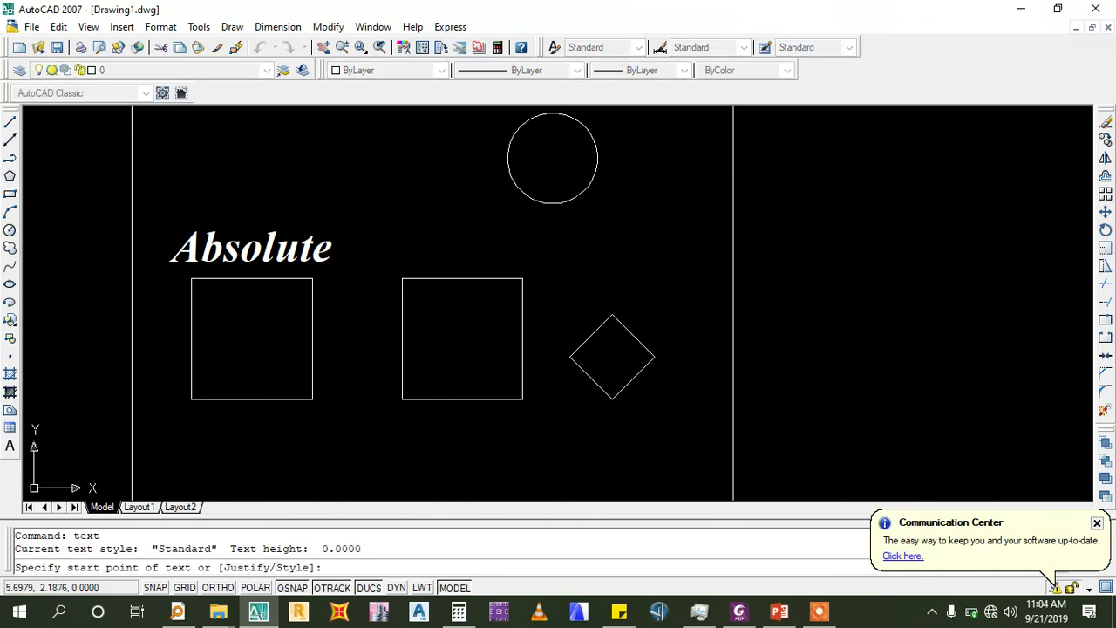
{"action": "left_click", "coordinate": [393, 259]}
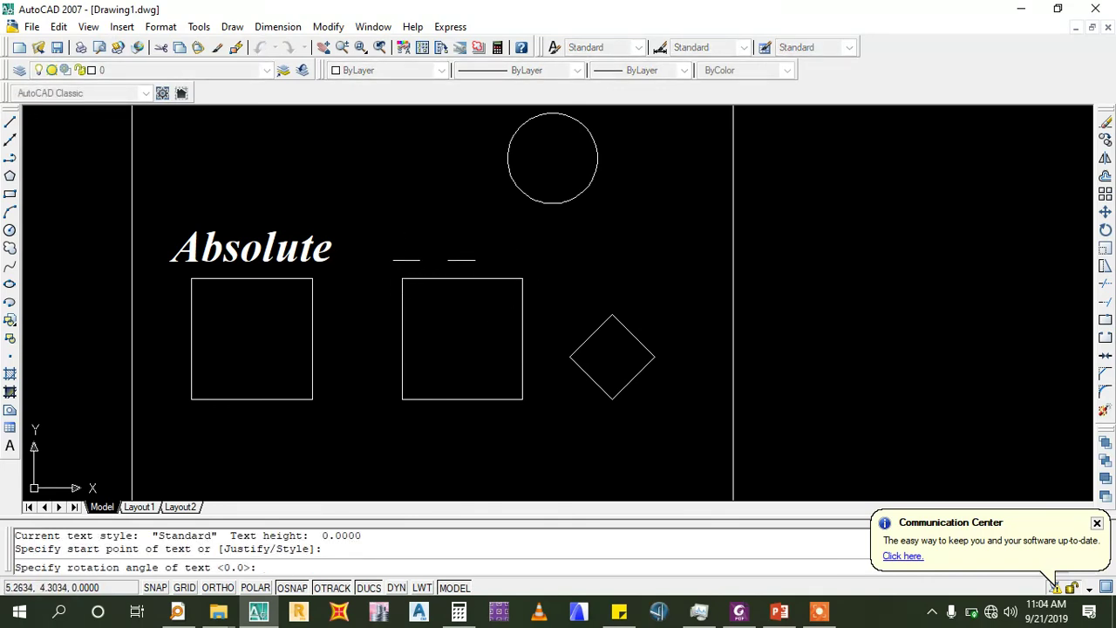
{"action": "left_click", "coordinate": [218, 587]}
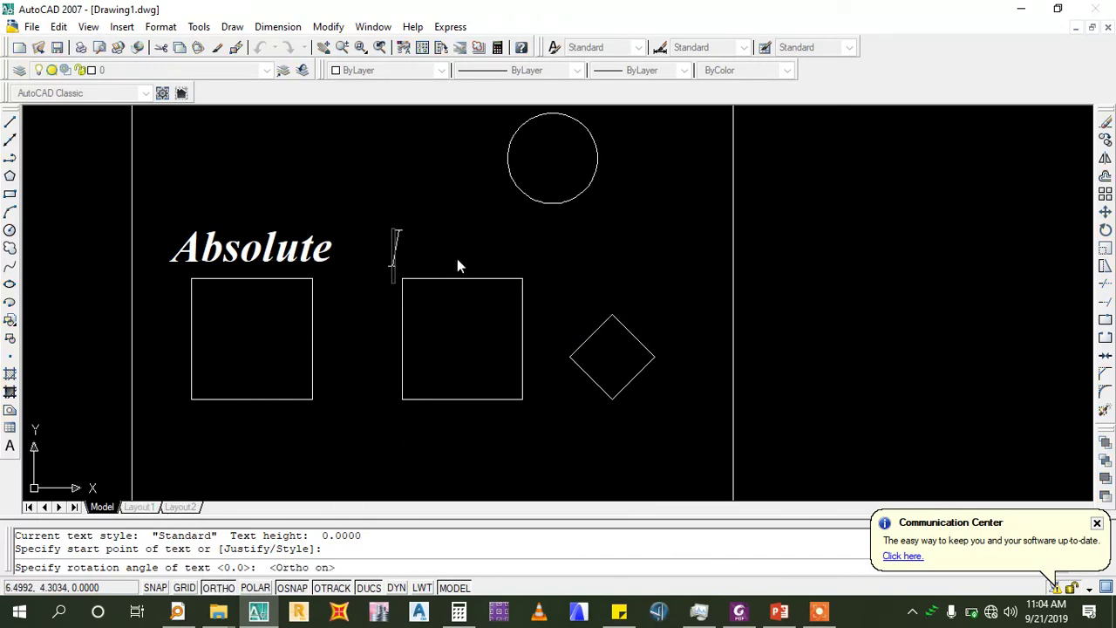
{"action": "type", "text": "Re"}
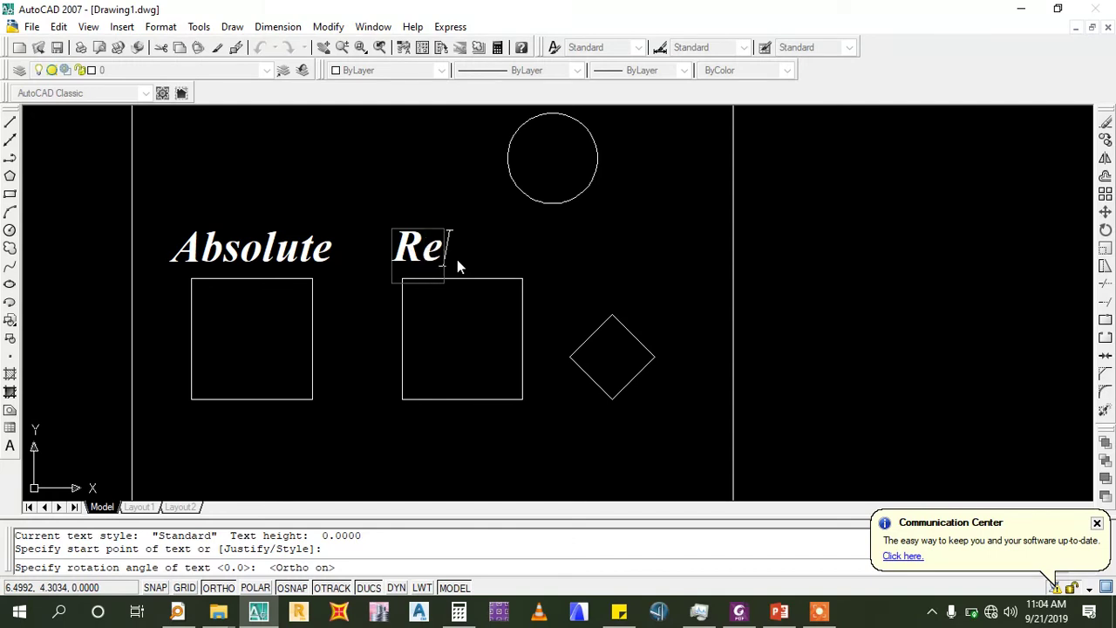
{"action": "type", "text": "la"}
{"action": "type", "text": "tive"}
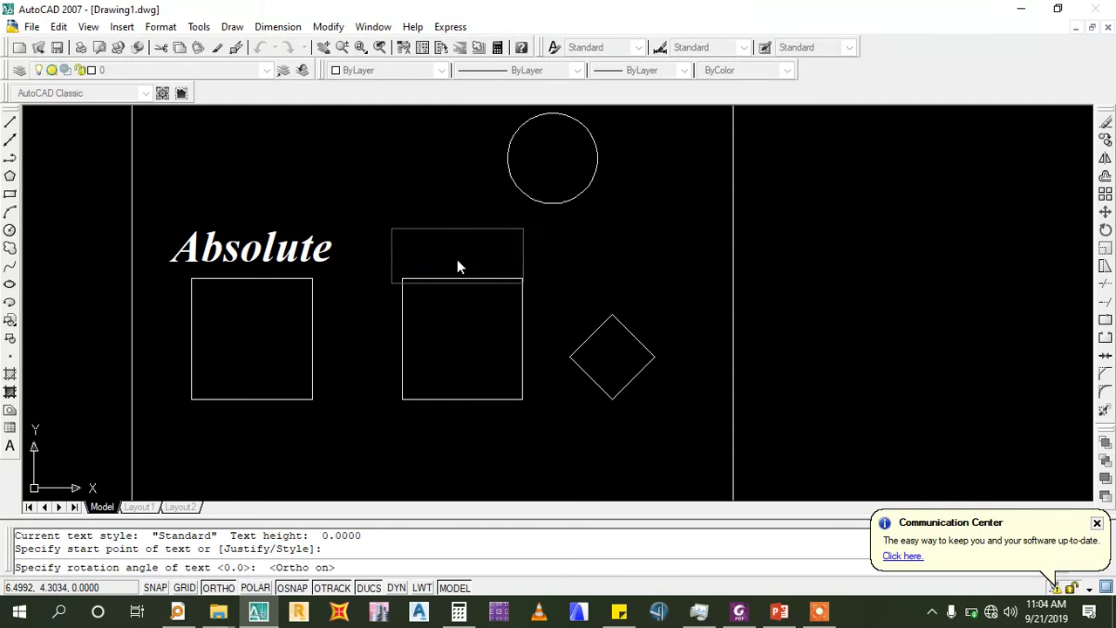
{"action": "type", "text": "elative"}
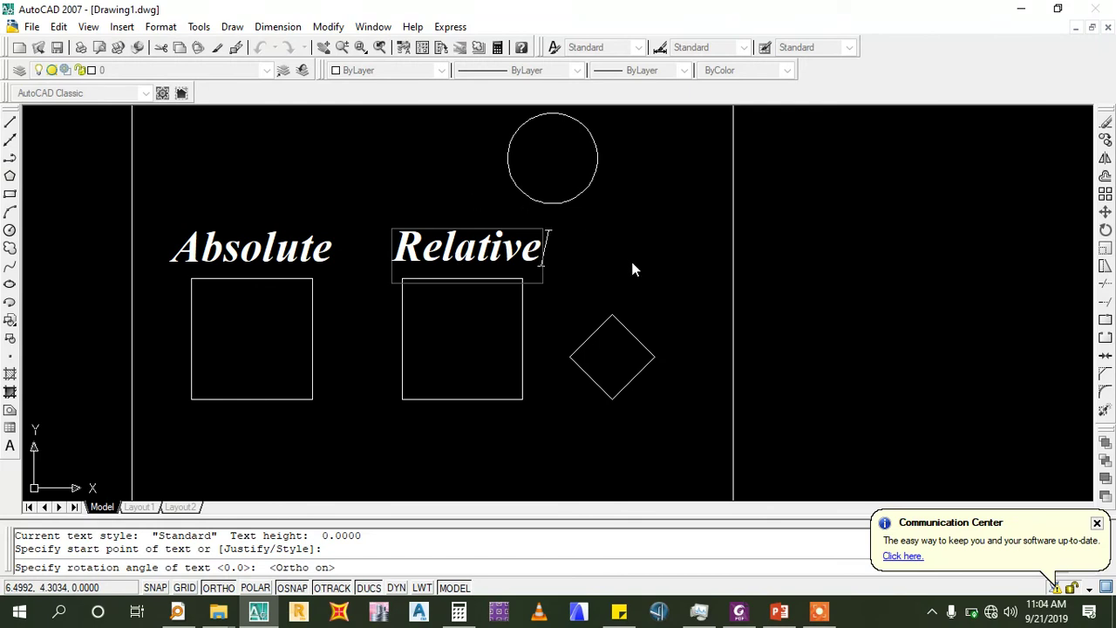
Add the 'Polar' label above the diamond and grab its grip to reposition it
{"action": "left_click", "coordinate": [607, 263]}
{"action": "type", "text": "P"}
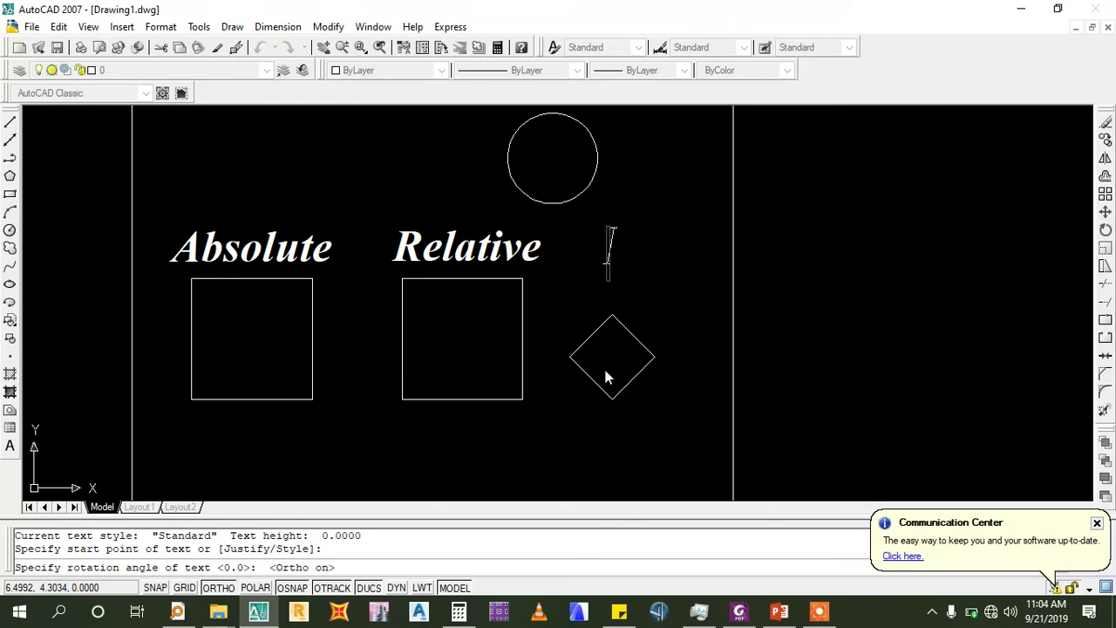
{"action": "type", "text": "l"}
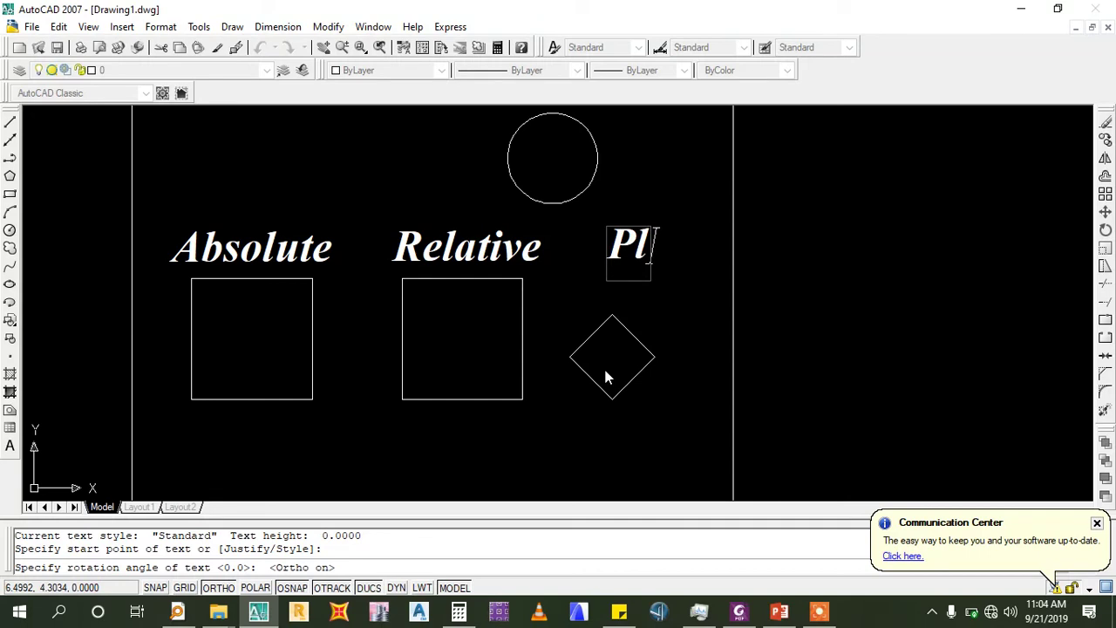
{"action": "key", "text": "BackSpace"}
{"action": "type", "text": "ola"}
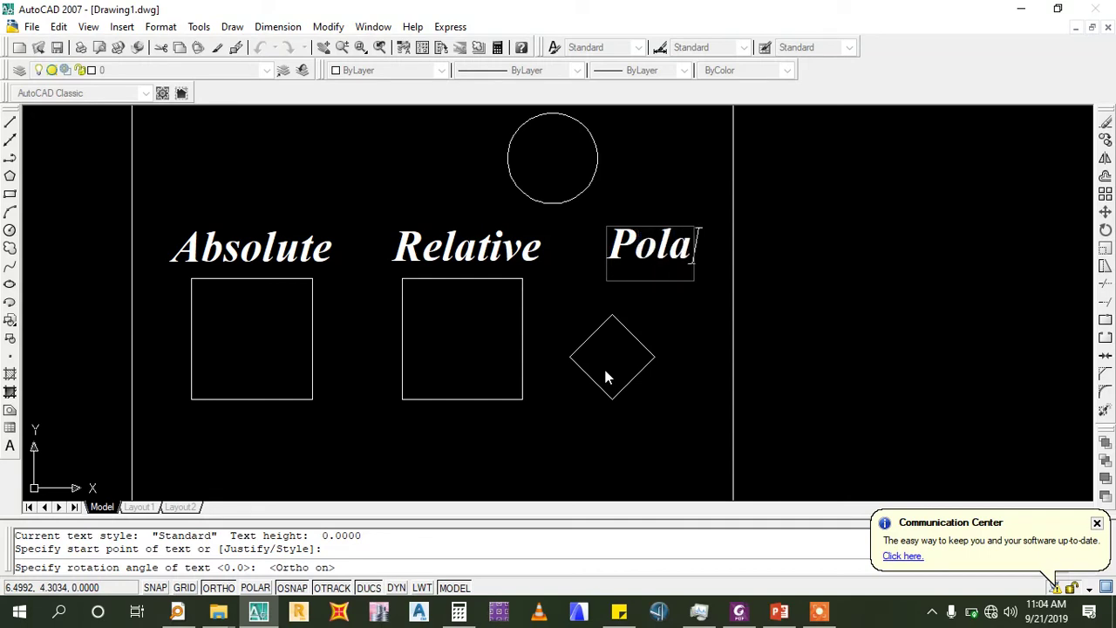
{"action": "type", "text": "r"}
{"action": "left_click", "coordinate": [591, 300]}
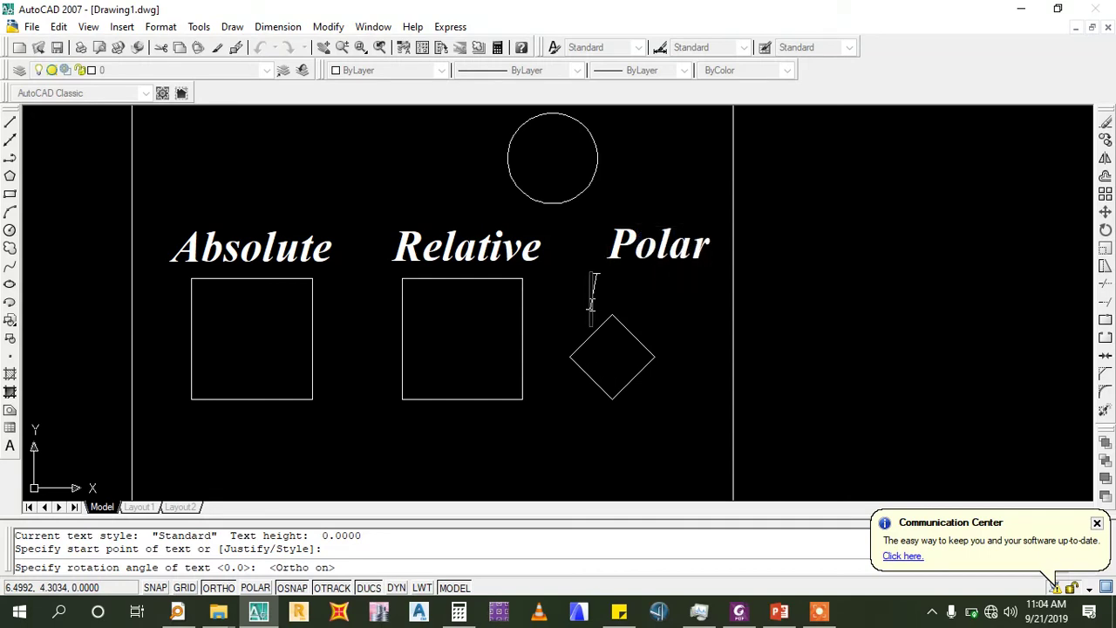
{"action": "key", "text": "Return"}
{"action": "left_click", "coordinate": [628, 249]}
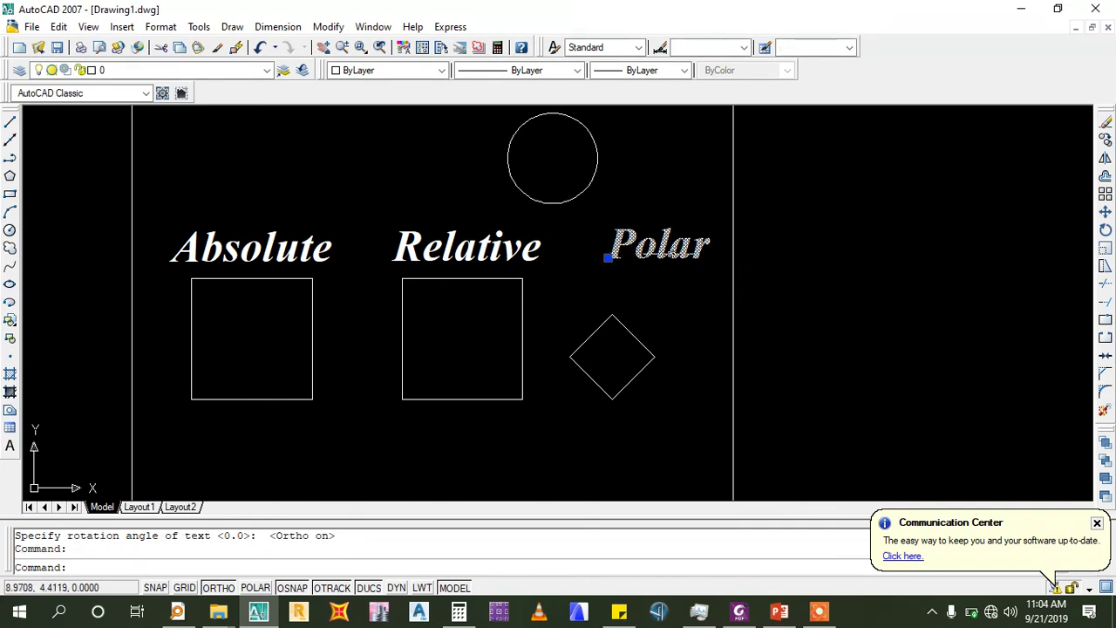
{"action": "left_click", "coordinate": [607, 257]}
Drop the Polar label just above the diamond and zoom to review the finished drawing
{"action": "left_click", "coordinate": [573, 277]}
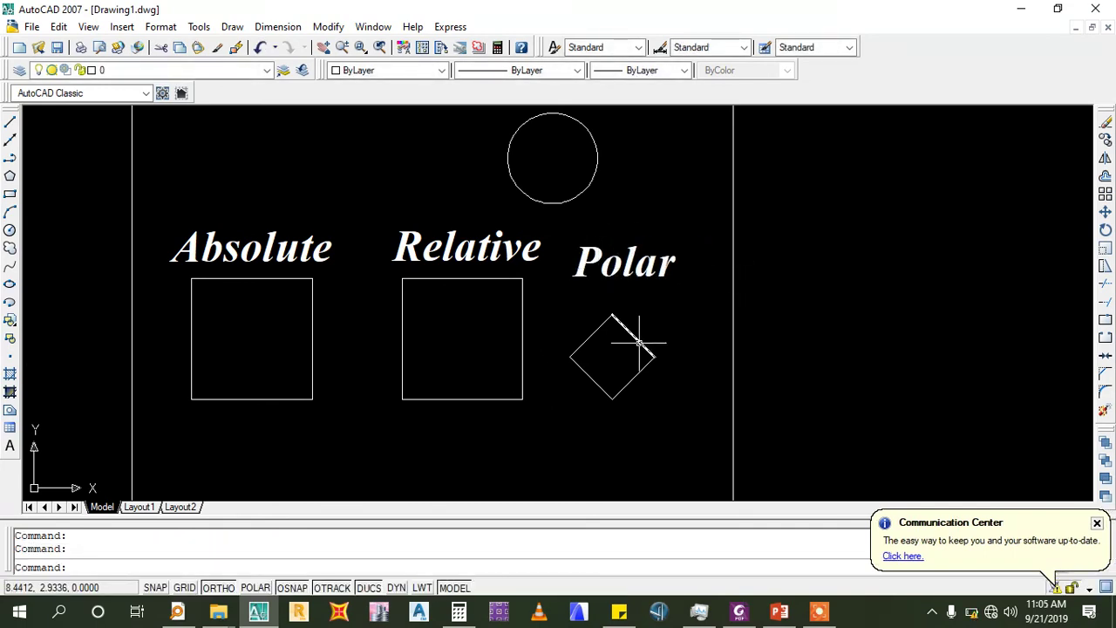
{"action": "scroll", "coordinate": [532, 424], "scroll_direction": "down", "scroll_amount": 2}
{"action": "scroll", "coordinate": [535, 404], "scroll_direction": "up", "scroll_amount": 1}
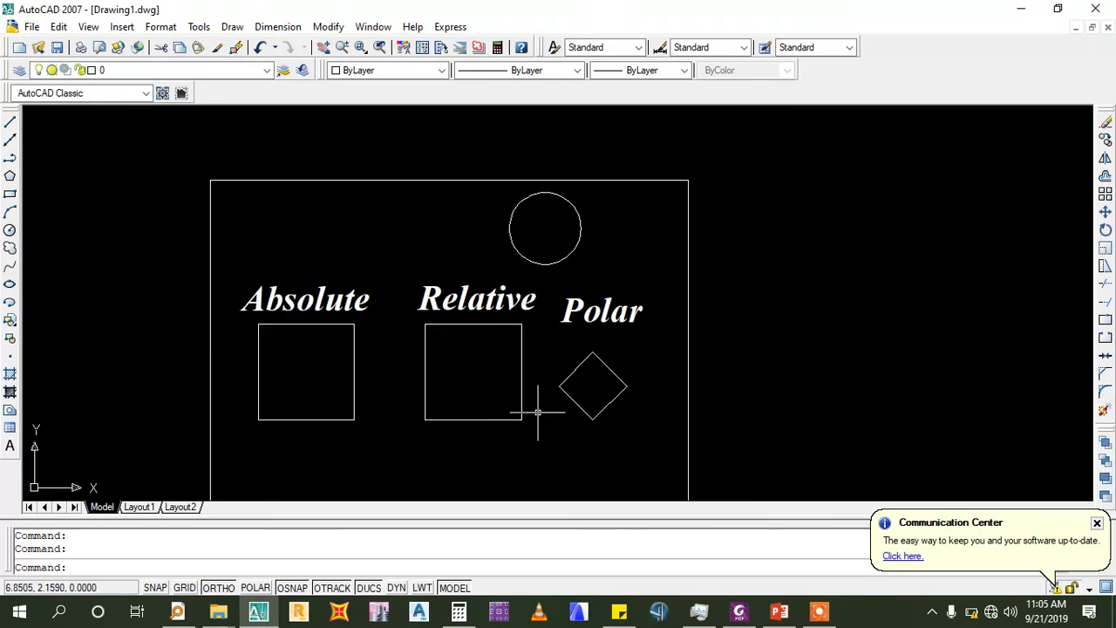
{"action": "scroll", "coordinate": [507, 170], "scroll_direction": "down", "scroll_amount": 2}
{"action": "scroll", "coordinate": [500, 190], "scroll_direction": "up", "scroll_amount": 2}
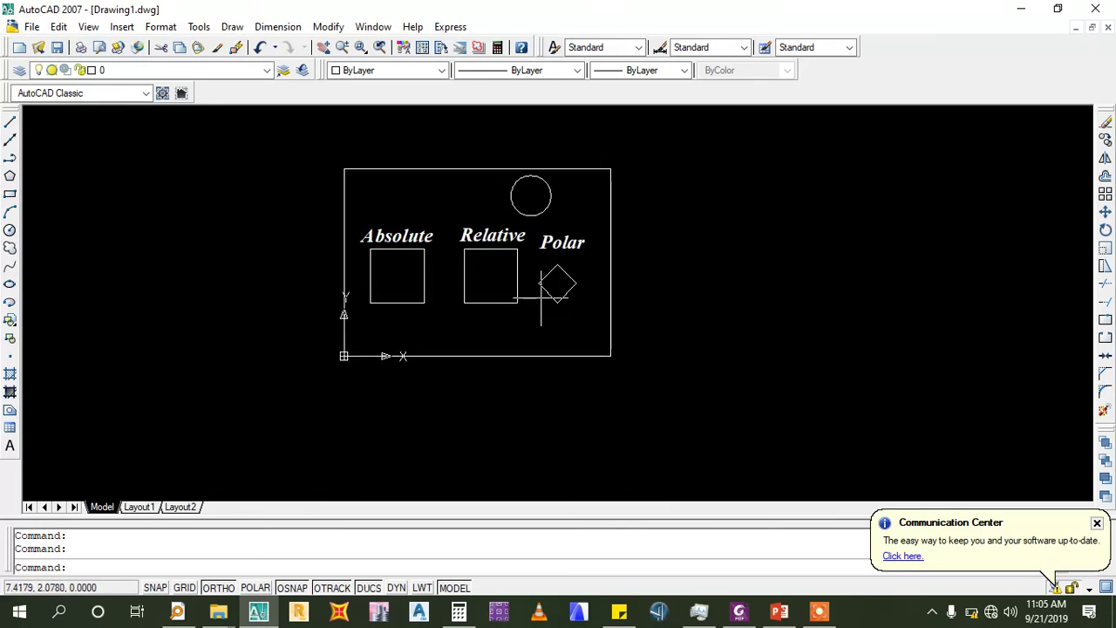
{"action": "scroll", "coordinate": [545, 335], "scroll_direction": "up", "scroll_amount": 2}
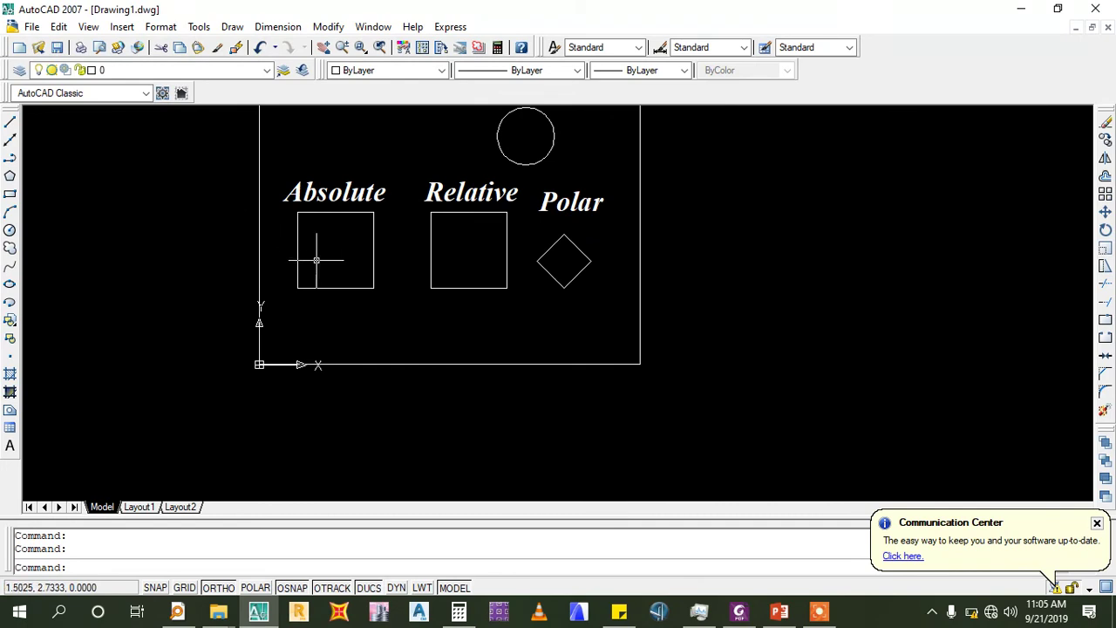
{"action": "scroll", "coordinate": [316, 259], "scroll_direction": "up", "scroll_amount": 3}
{"action": "scroll", "coordinate": [314, 284], "scroll_direction": "down", "scroll_amount": 4}
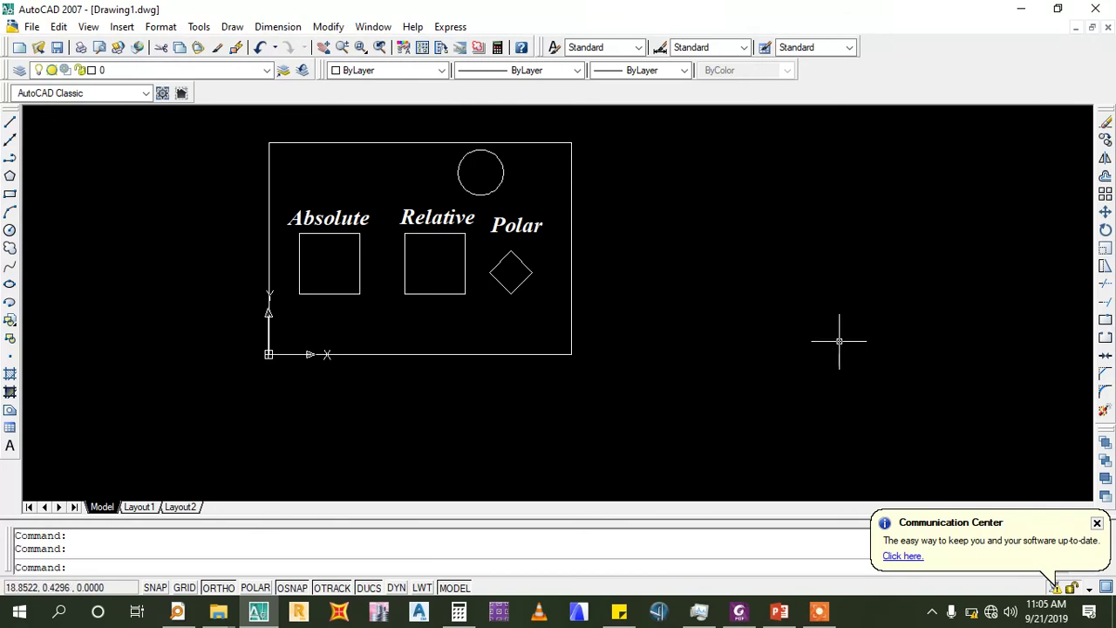
{"action": "left_click", "coordinate": [269, 241]}
{"action": "key", "text": "Escape"}
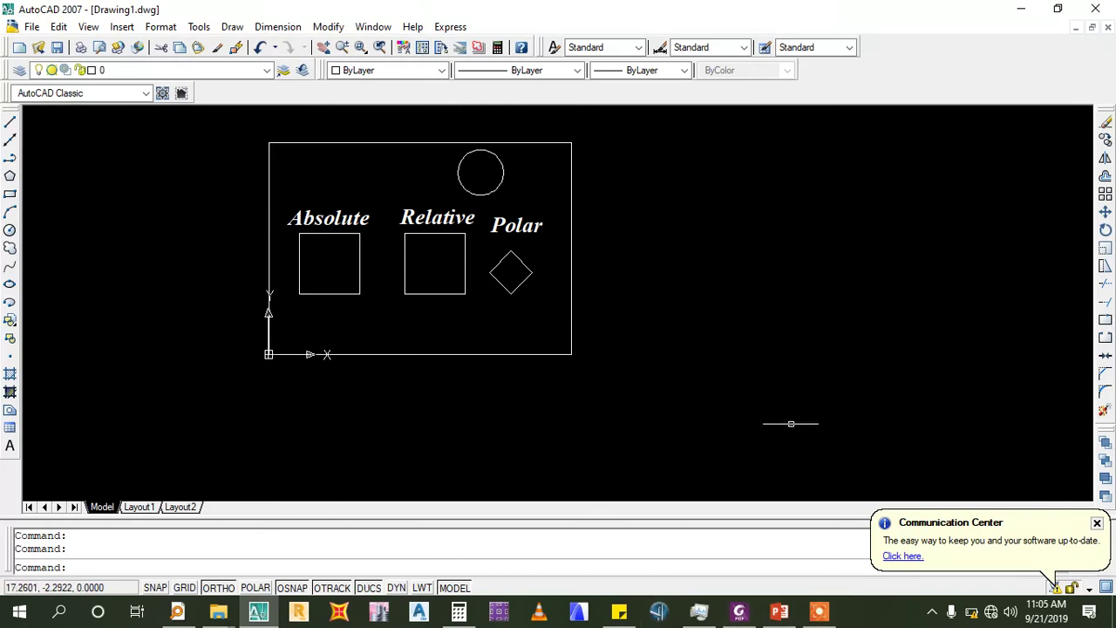
Minimize AutoCAD to reveal the Windows desktop and dismiss the recording notice
{"action": "left_click", "coordinate": [1036, 8]}
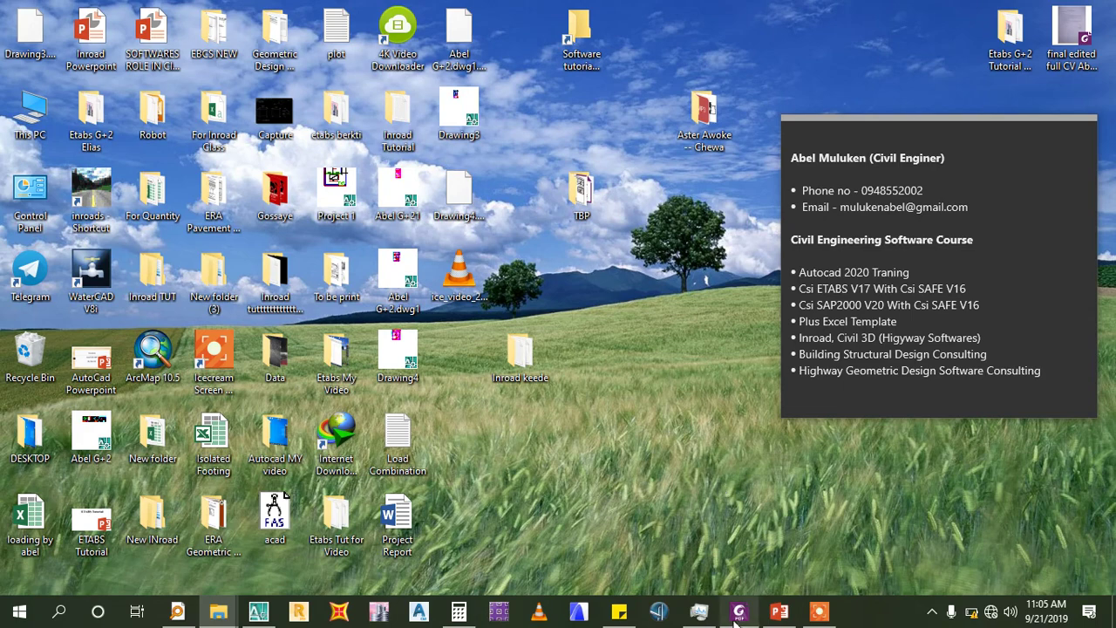
{"action": "key", "text": "super+p"}
{"action": "key", "text": "F6"}
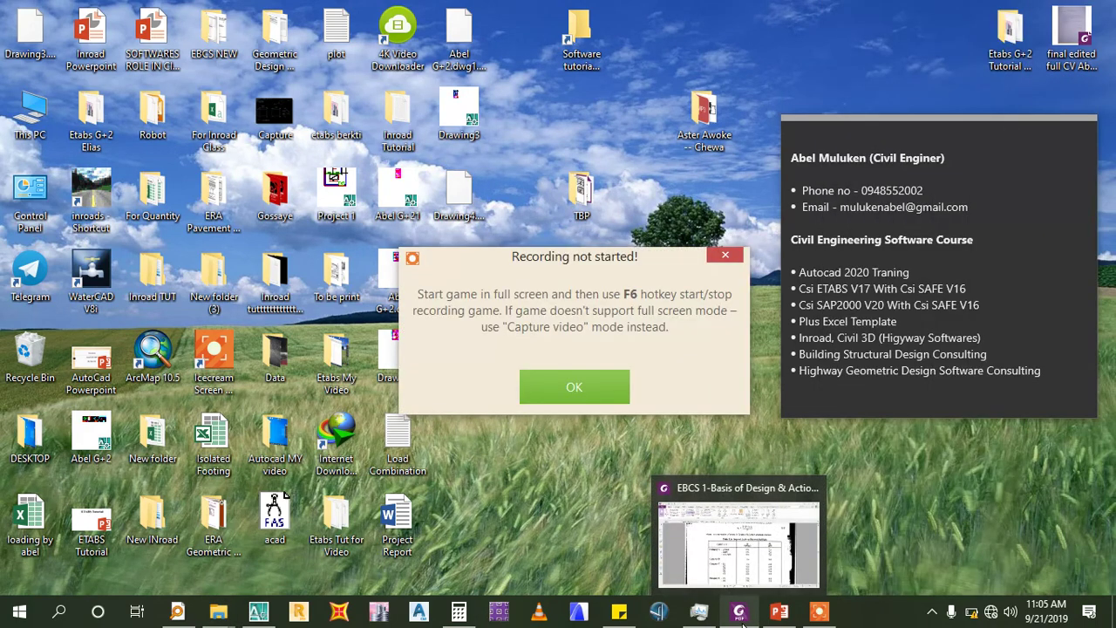
{"action": "left_click", "coordinate": [574, 386]}
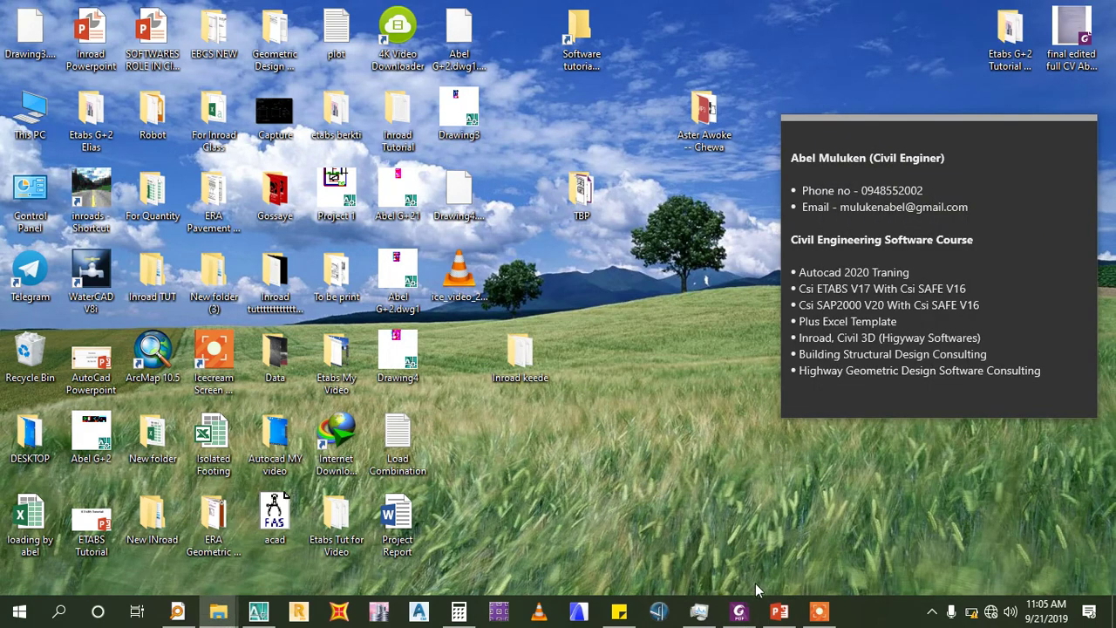